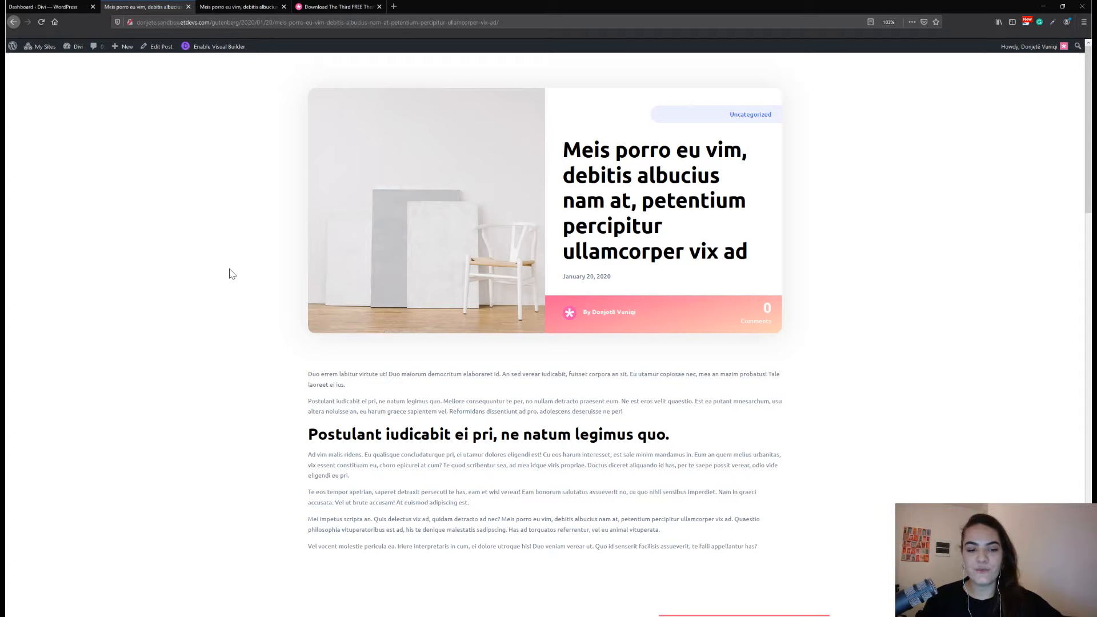
Reload the published post and examine its full desktop layout, including the "Take advantage of our deal!" call to action within the content
key(F5)
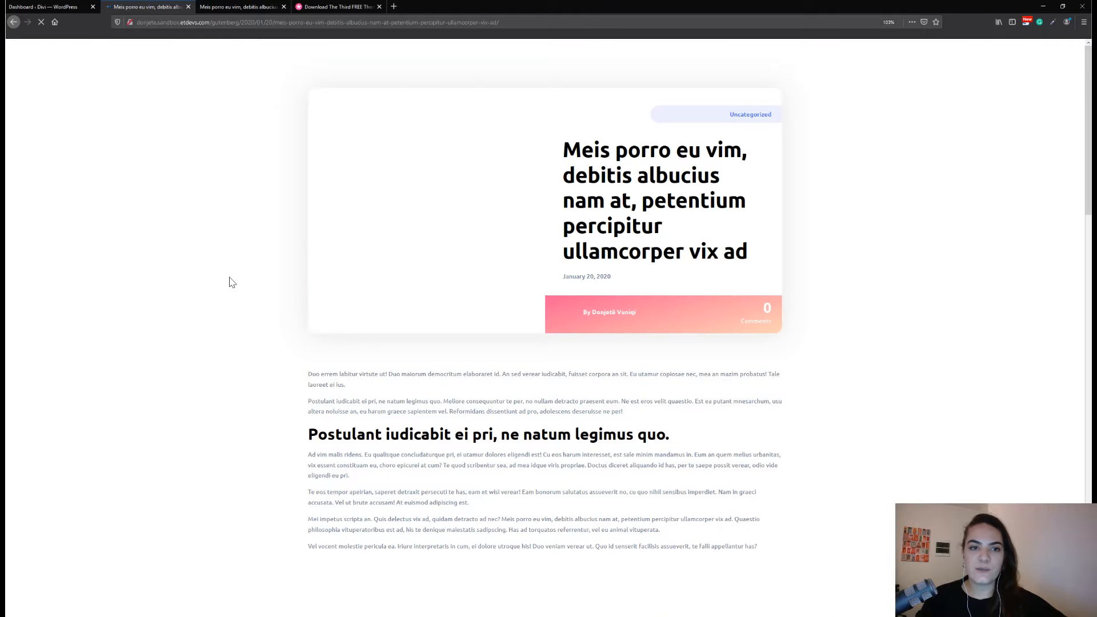
scroll(276, 291, down, 5)
scroll(277, 293, down, 4)
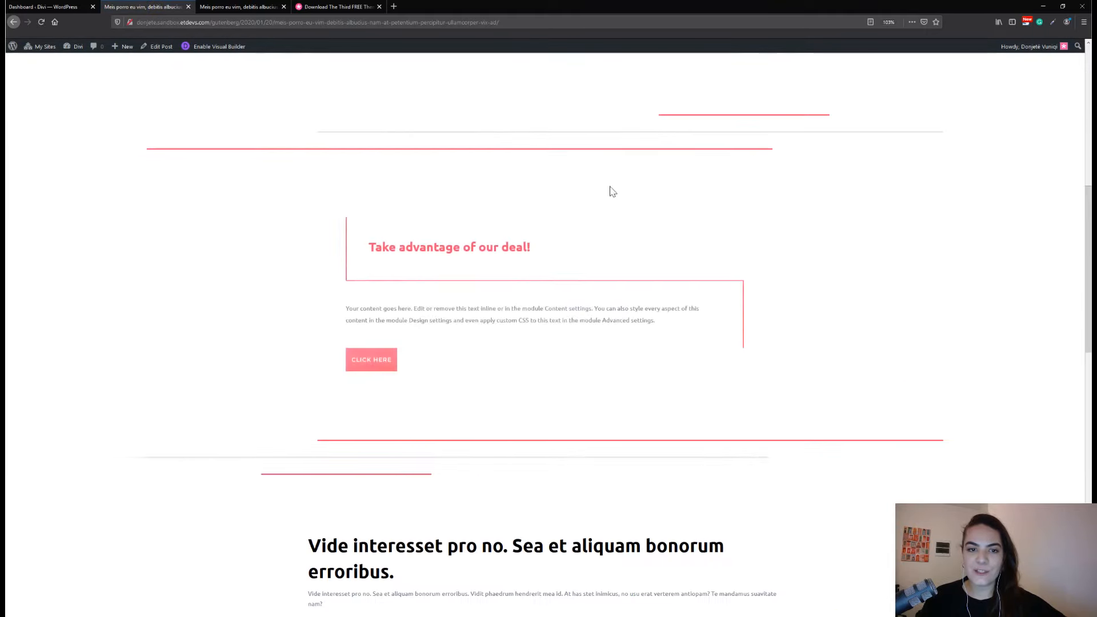
scroll(638, 358, down, 3)
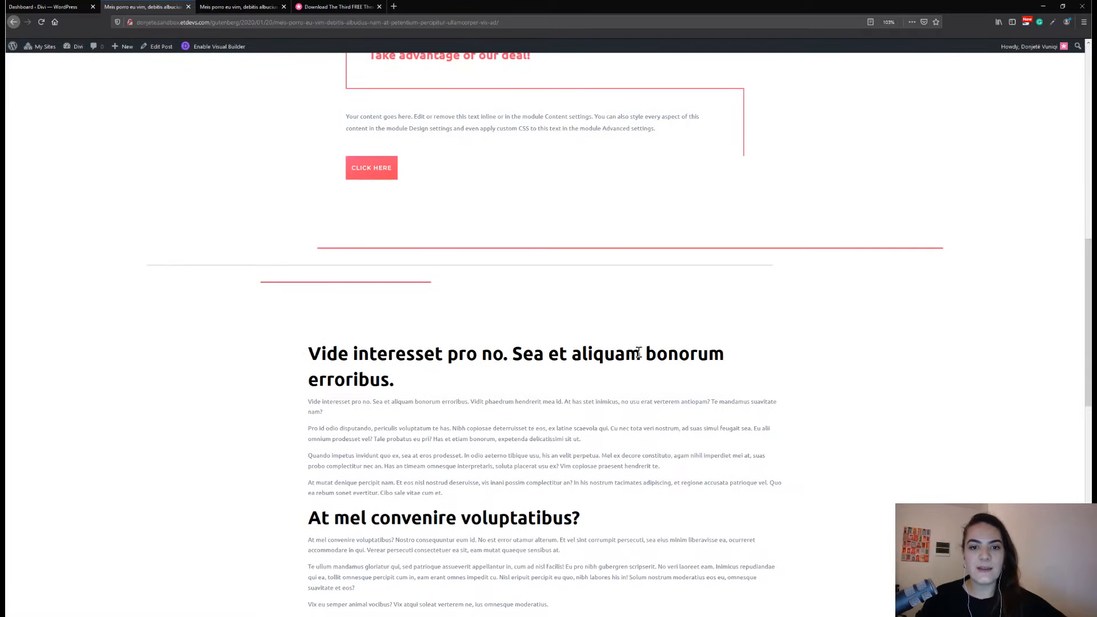
scroll(638, 356, up, 3)
scroll(520, 366, down, 4)
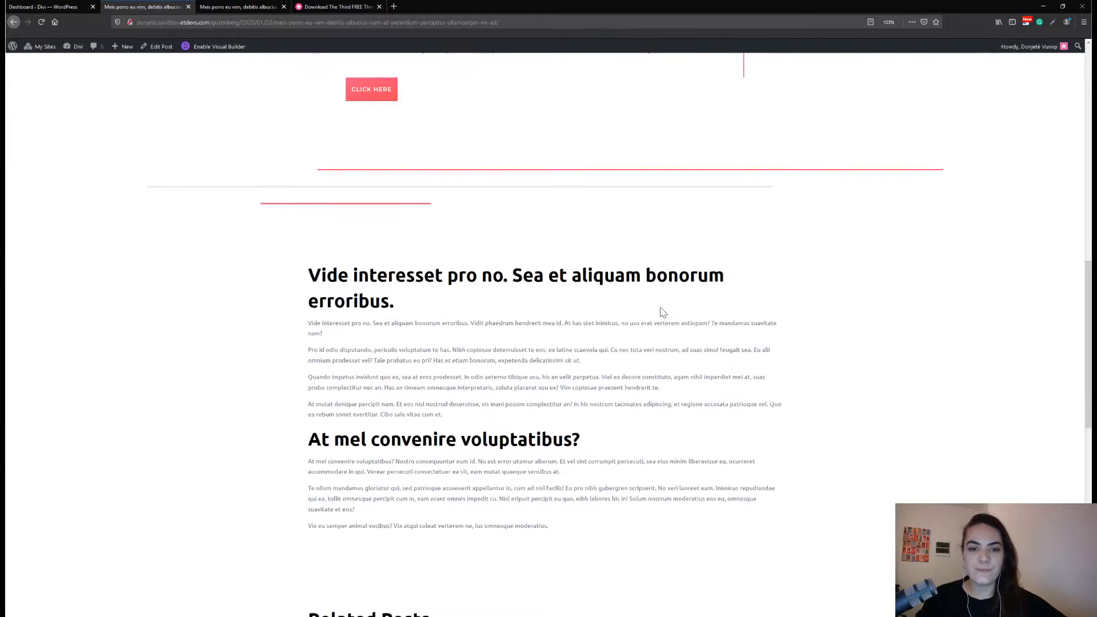
scroll(659, 311, down, 3)
scroll(660, 311, up, 7)
scroll(663, 312, up, 7)
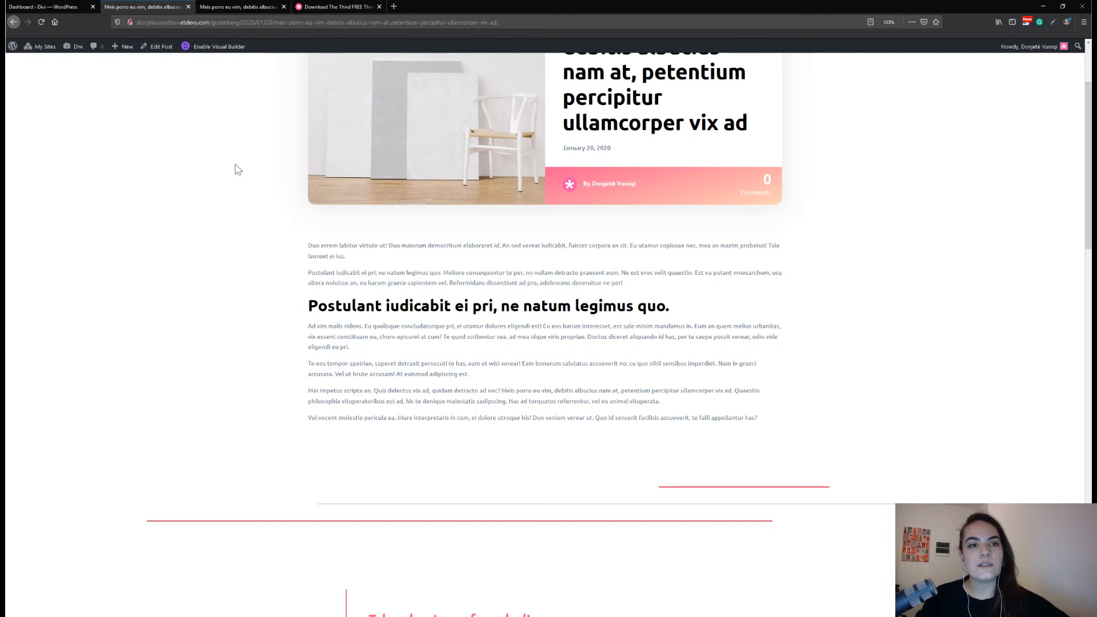
Narrow the second copy of the post to mobile width and examine how its header, text and call to action display
click(268, 6)
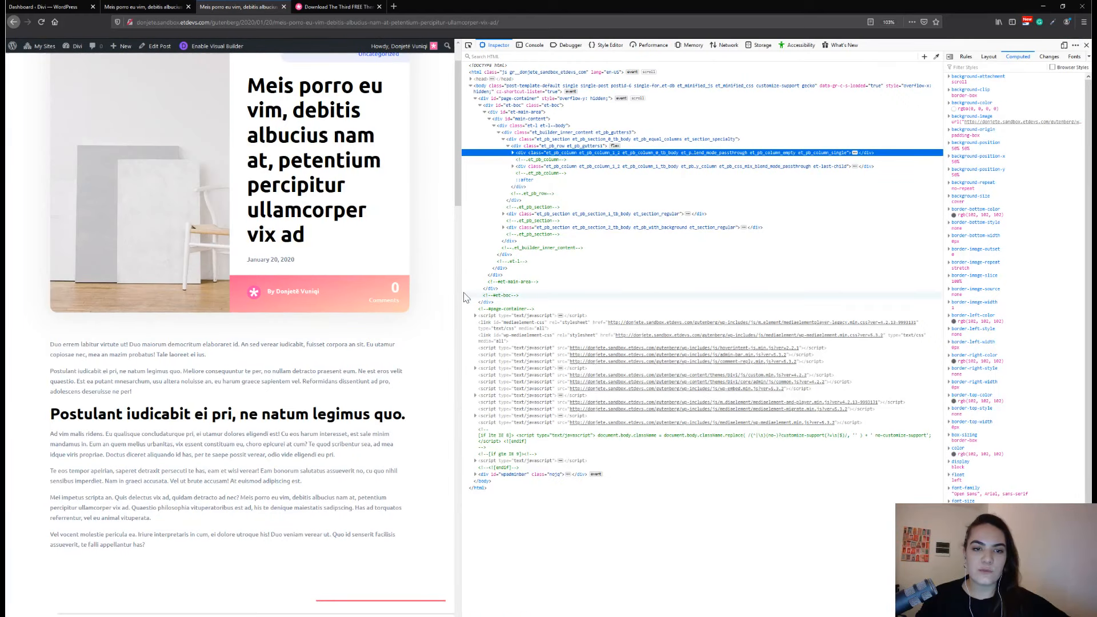
drag(464, 297, 324, 304)
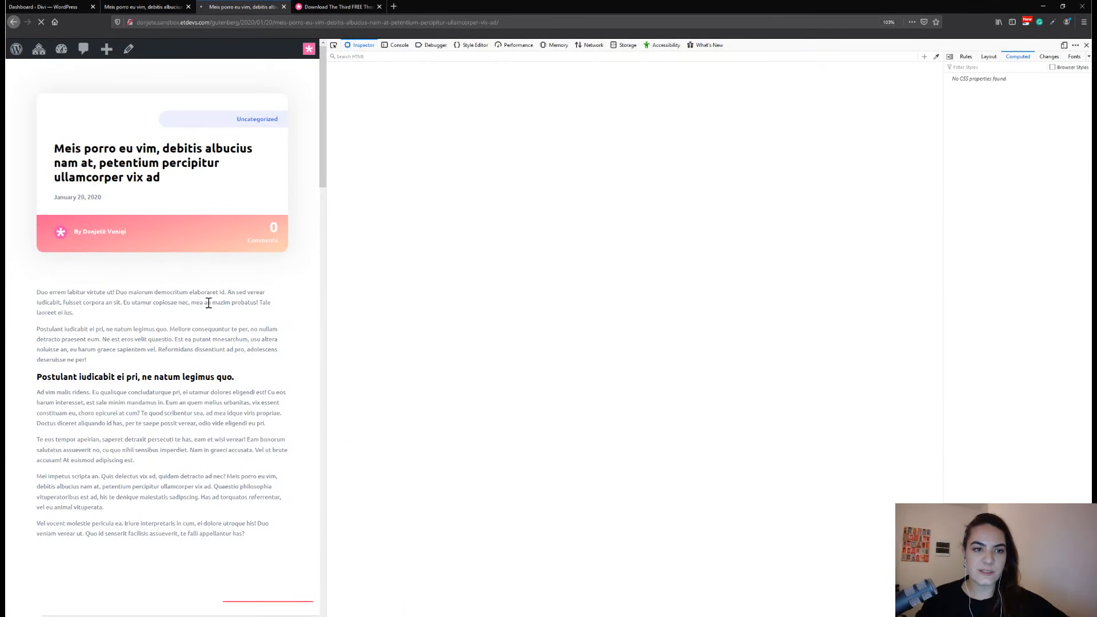
scroll(208, 303, down, 7)
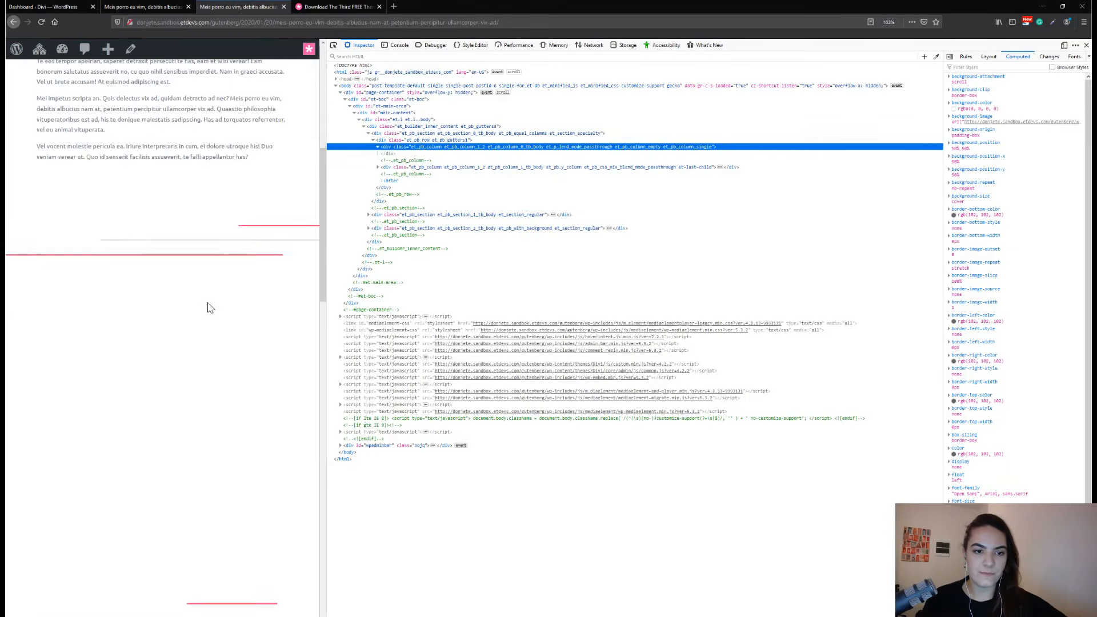
scroll(209, 307, down, 1)
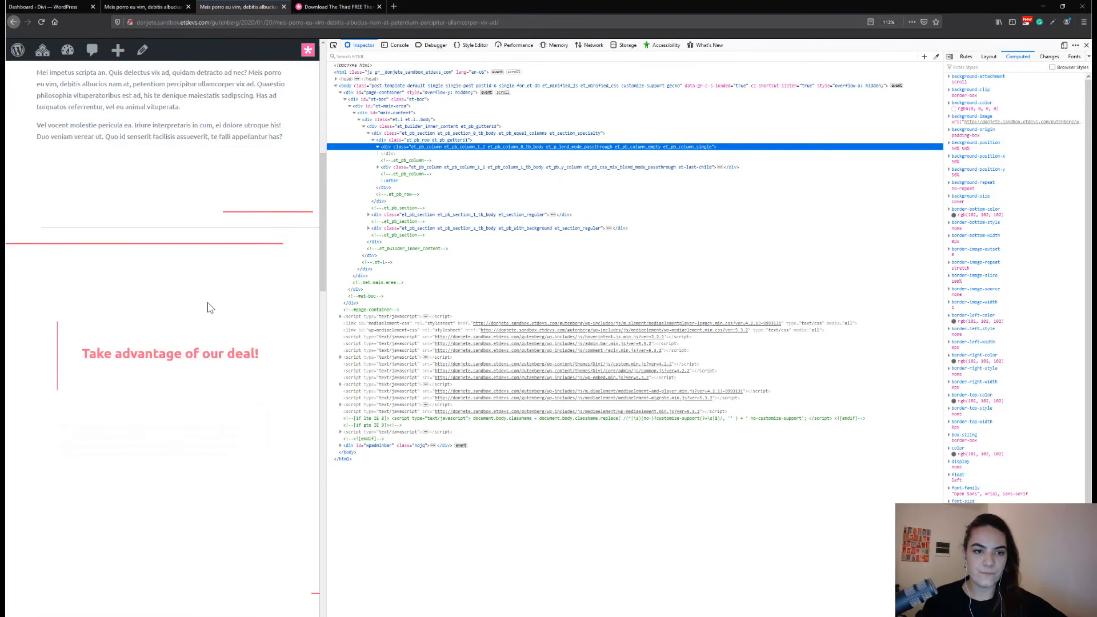
scroll(208, 307, down, 2)
scroll(209, 311, up, 5)
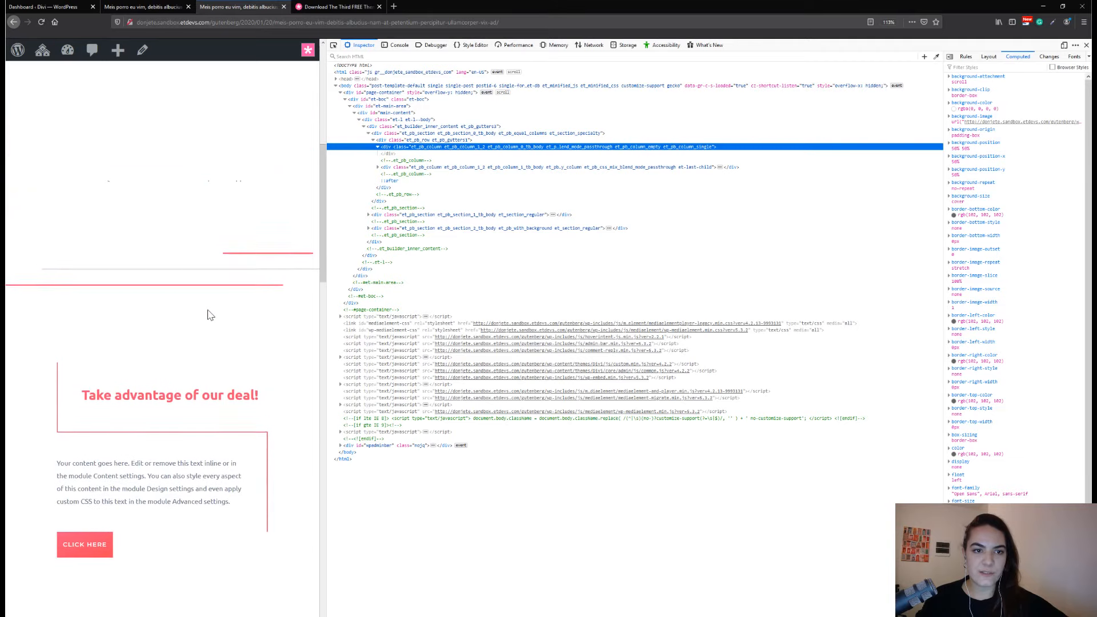
scroll(209, 313, down, 5)
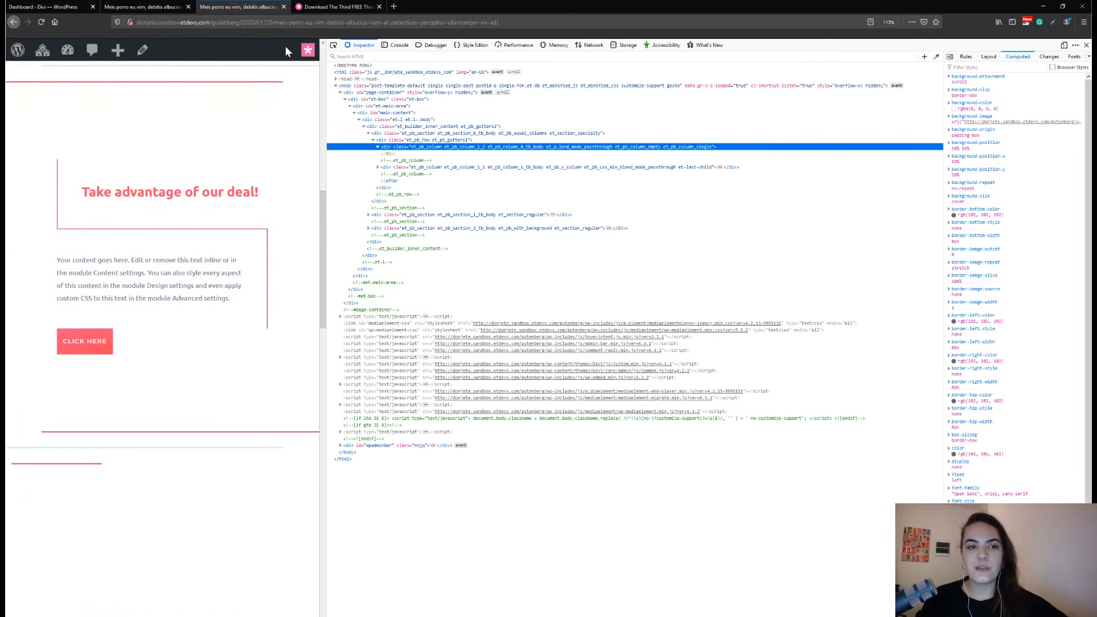
scroll(201, 250, up, 8)
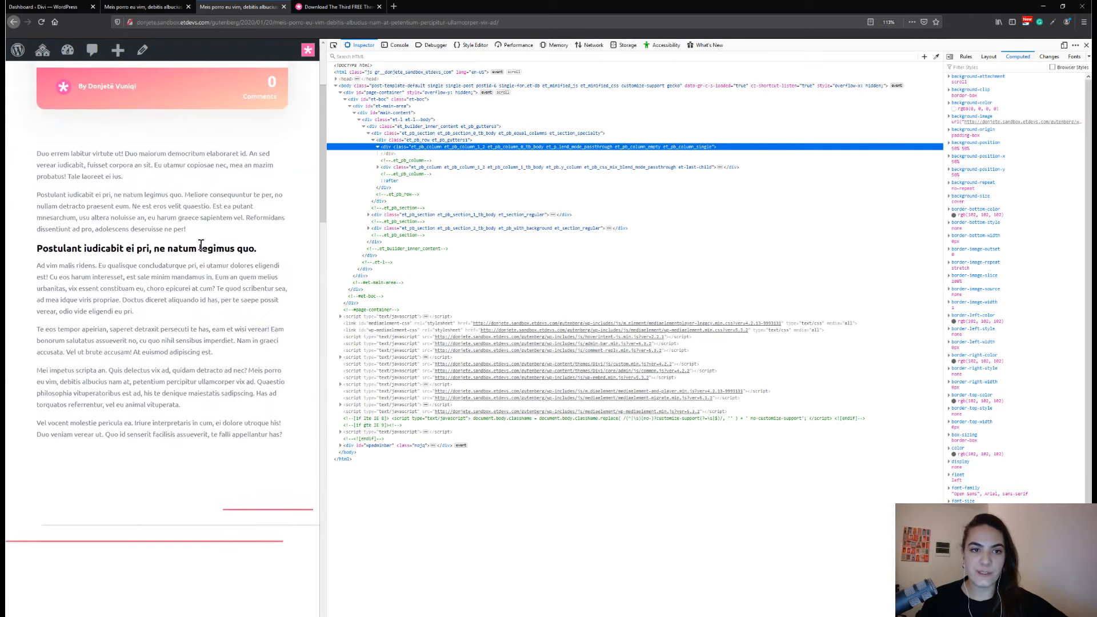
Look through the third free Theme Builder pack article for Divi and go to its download section
click(330, 9)
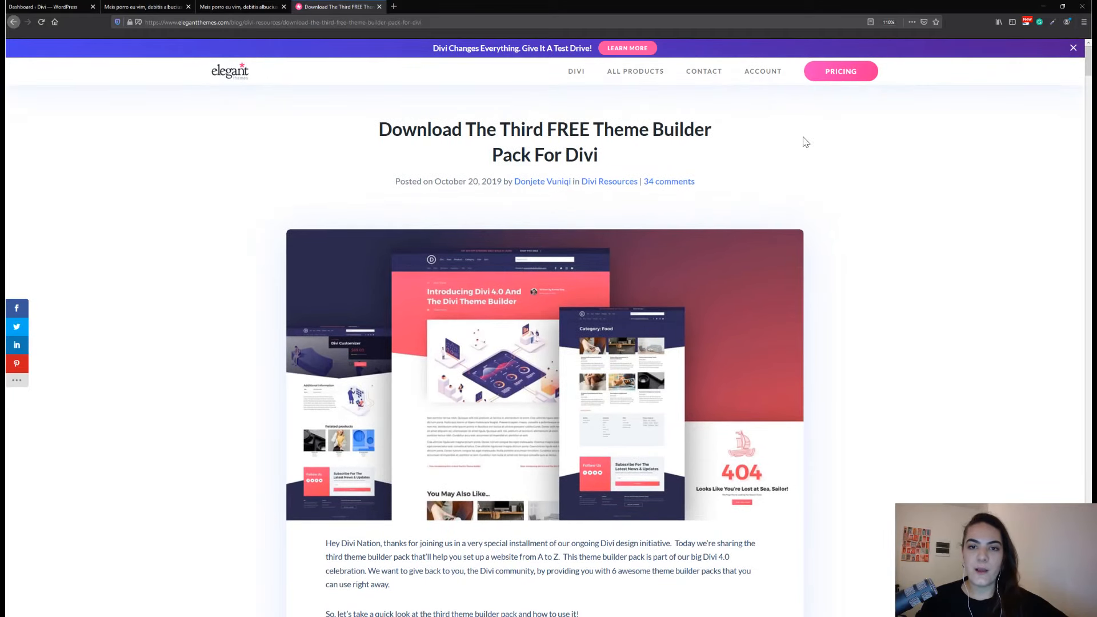
scroll(804, 143, down, 2)
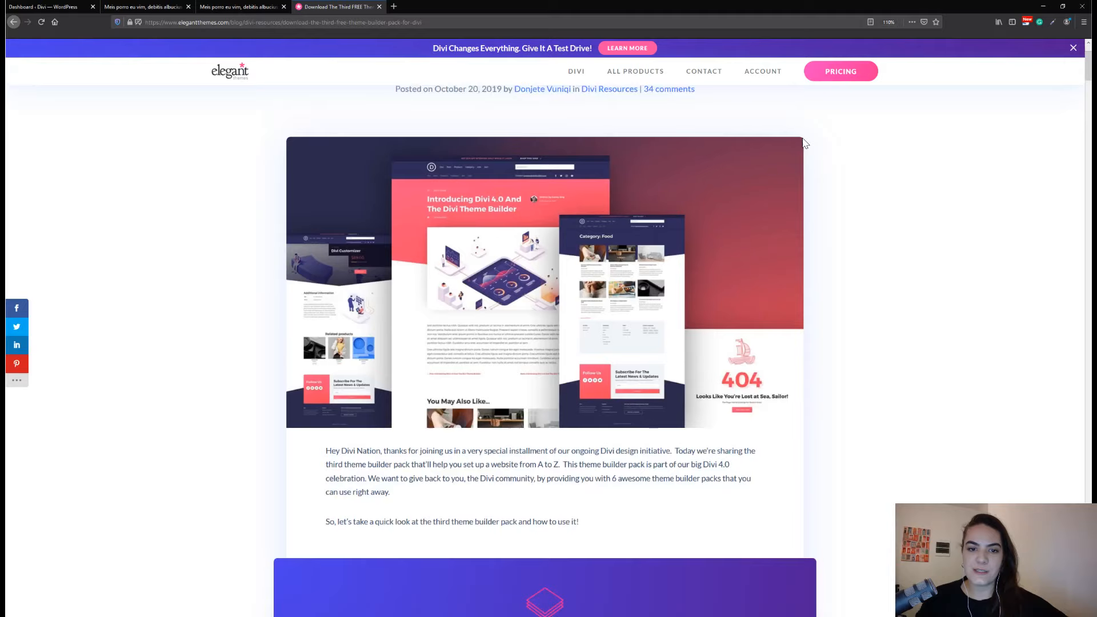
scroll(805, 143, down, 8)
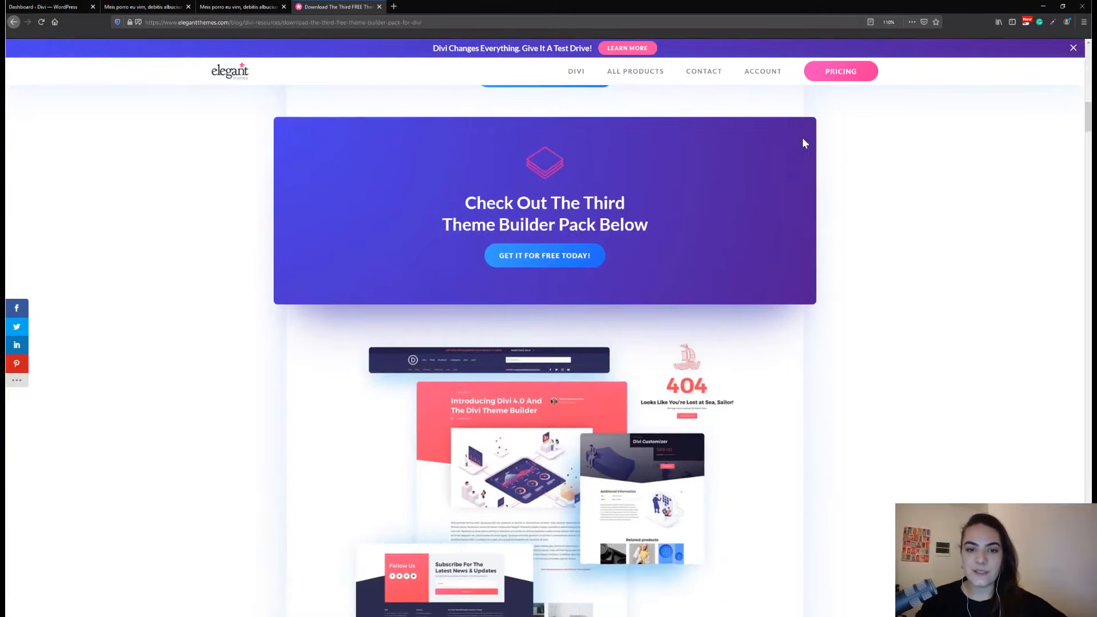
scroll(719, 314, down, 15)
scroll(718, 313, down, 8)
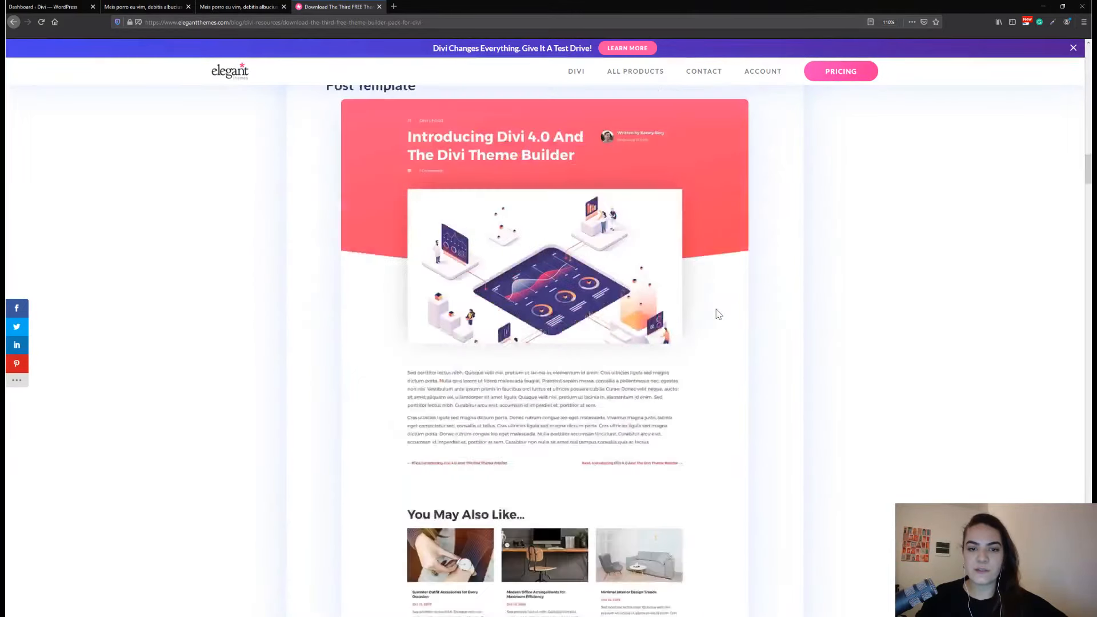
scroll(719, 314, up, 20)
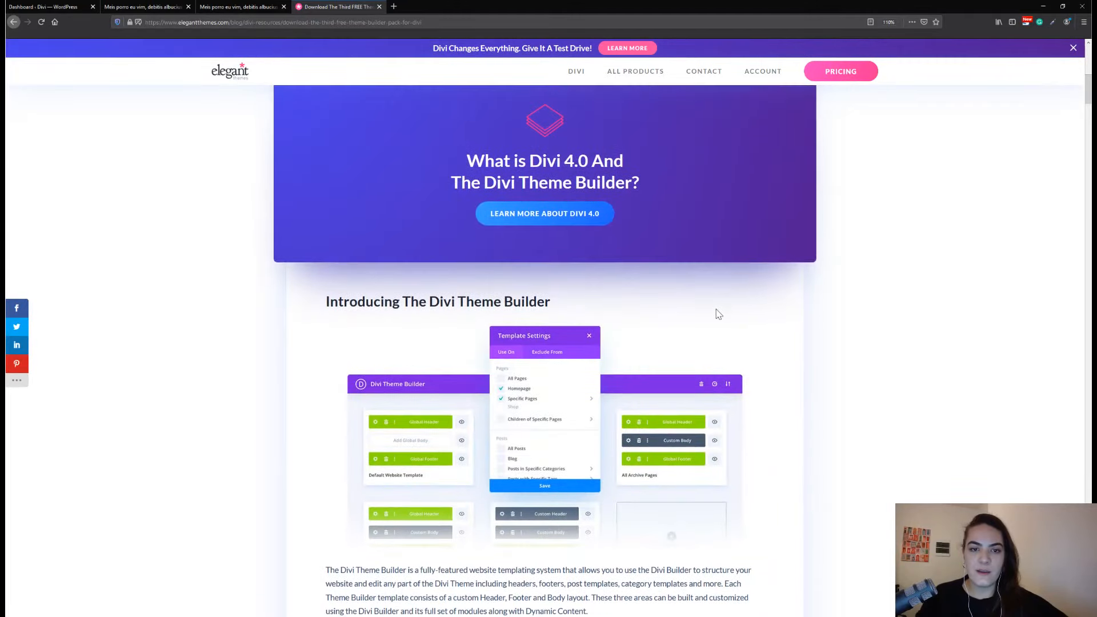
scroll(718, 314, down, 10)
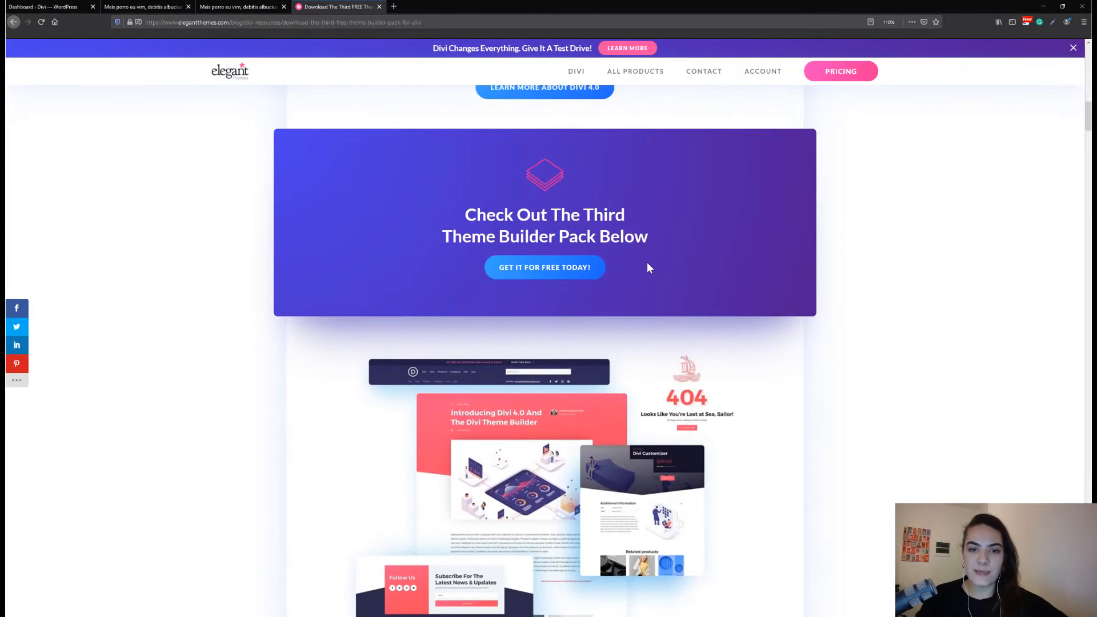
click(557, 270)
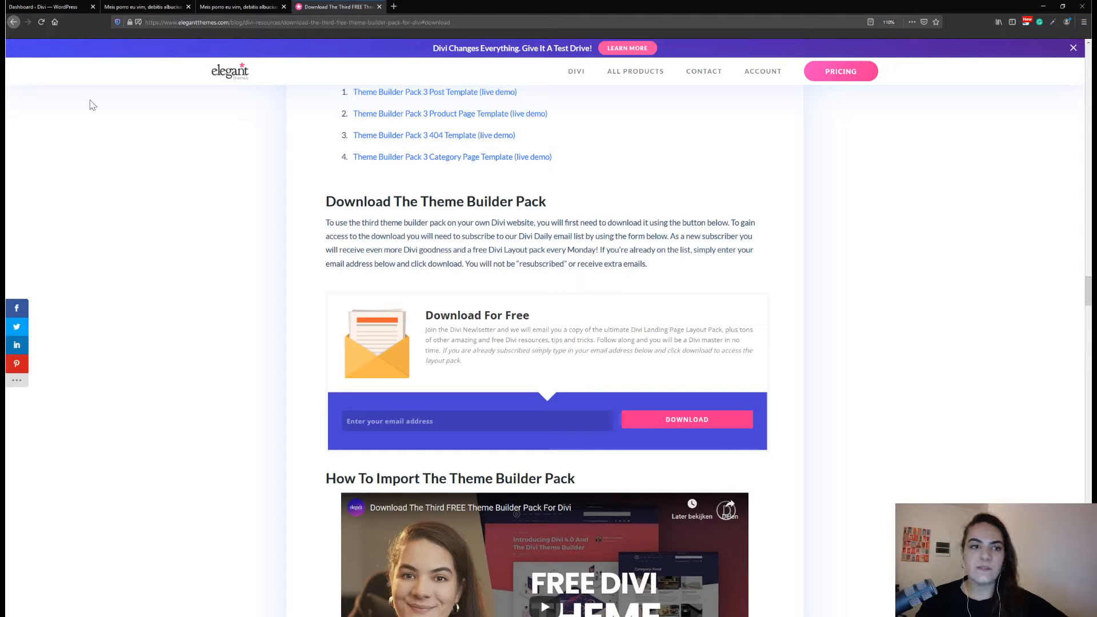
Open the Divi Theme Builder from the WordPress dashboard
click(65, 7)
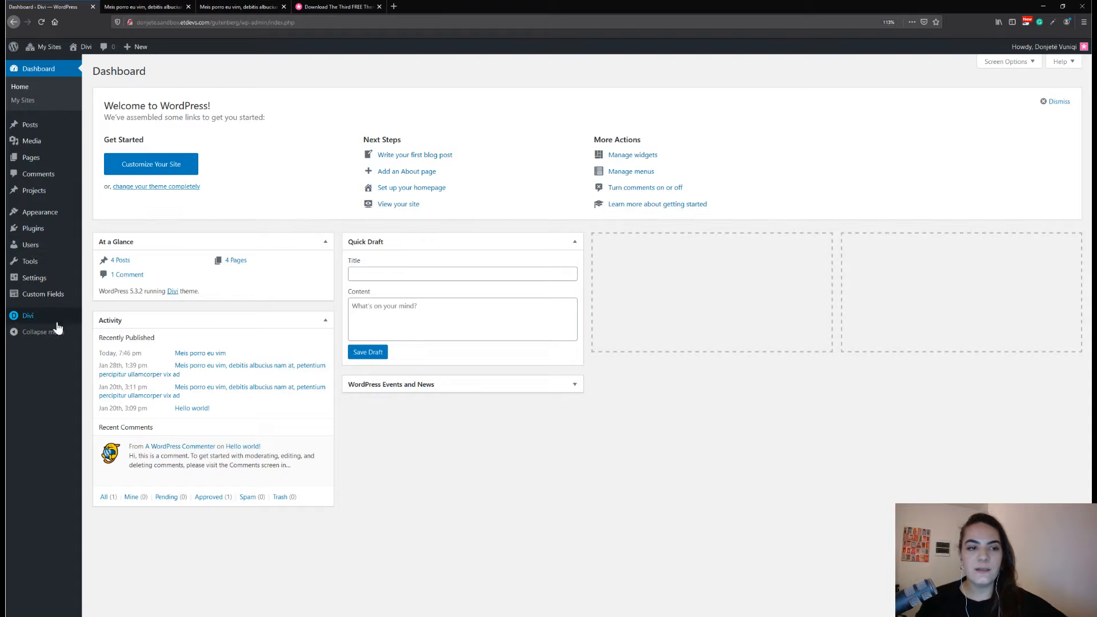
mouse_move(72, 323)
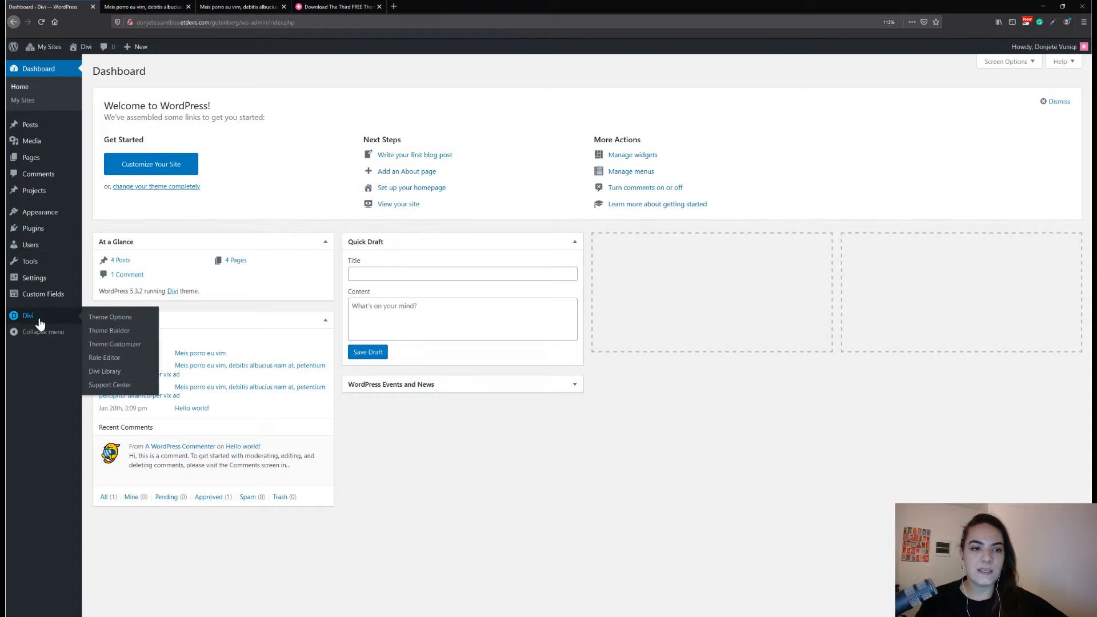
click(121, 331)
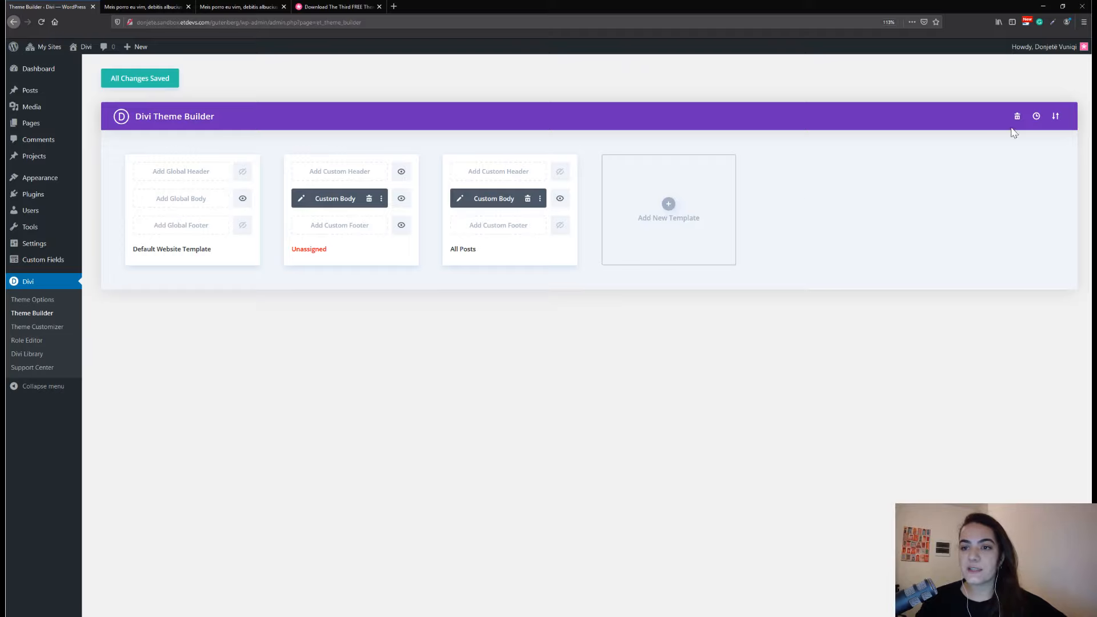
Check the import options for Divi Theme Builder templates and close the Portability dialog without importing anything
click(1055, 117)
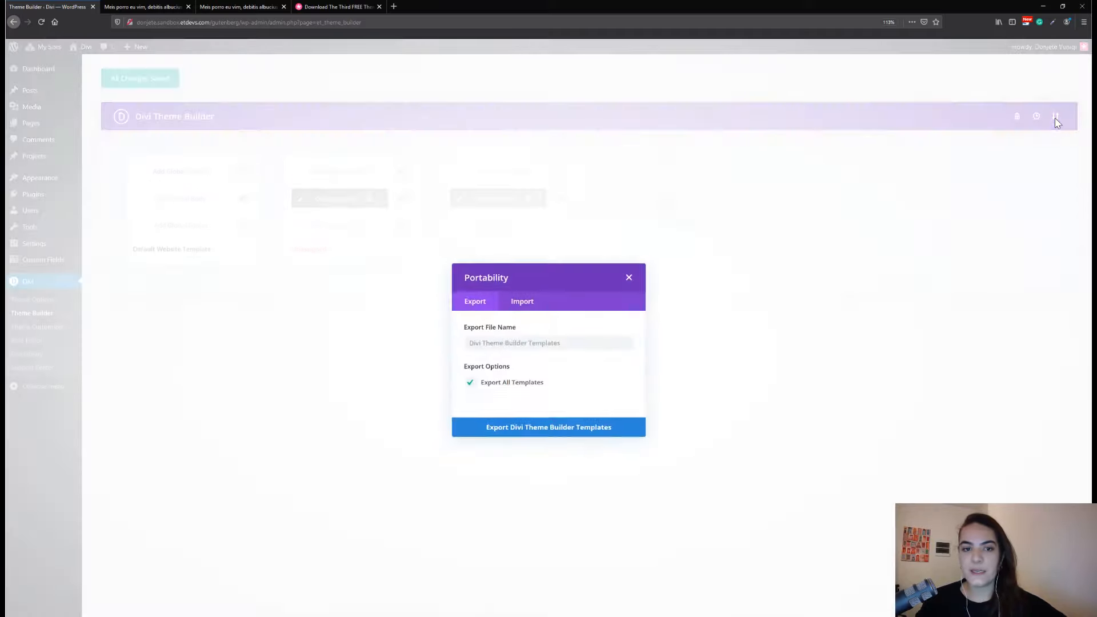
click(523, 302)
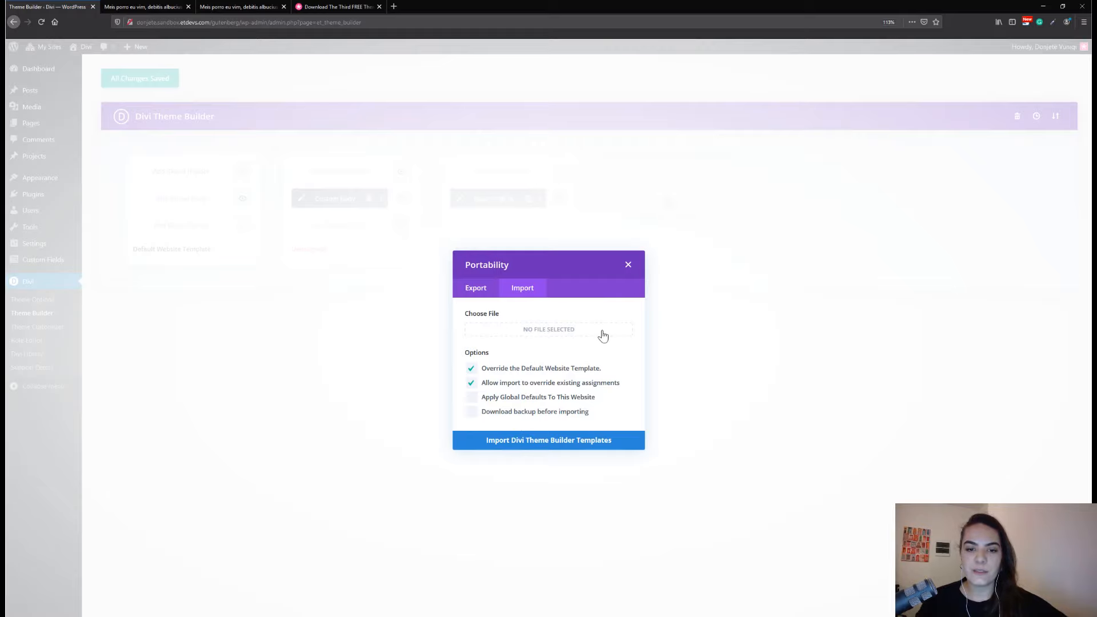
click(627, 265)
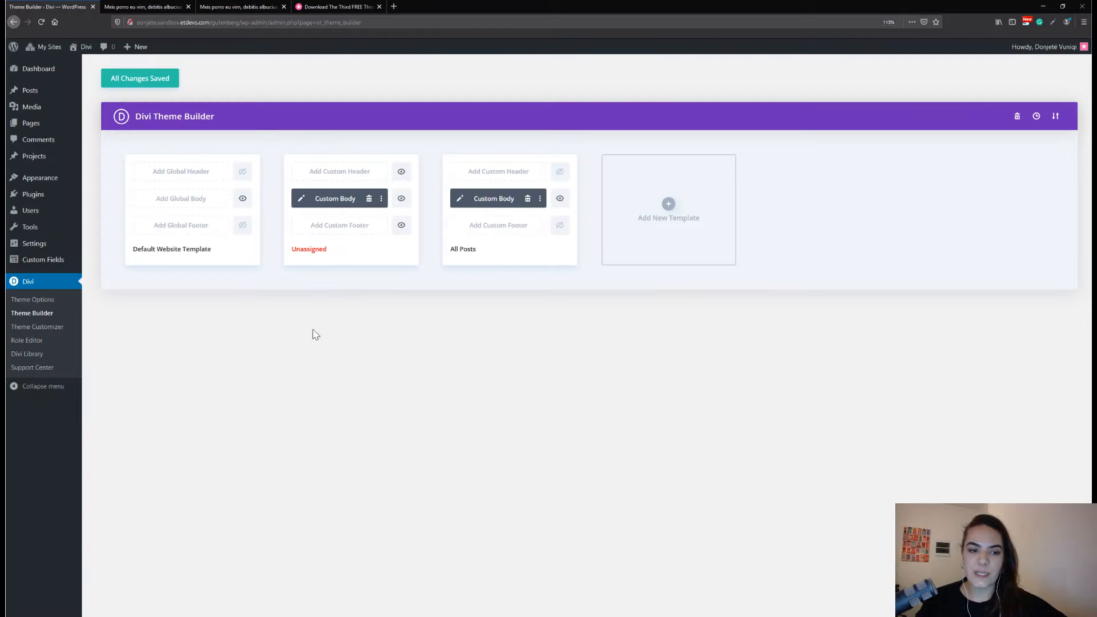
Return to the published post, reload it and examine the call-to-action section placed between the content paragraphs
key(ctrl+Tab)
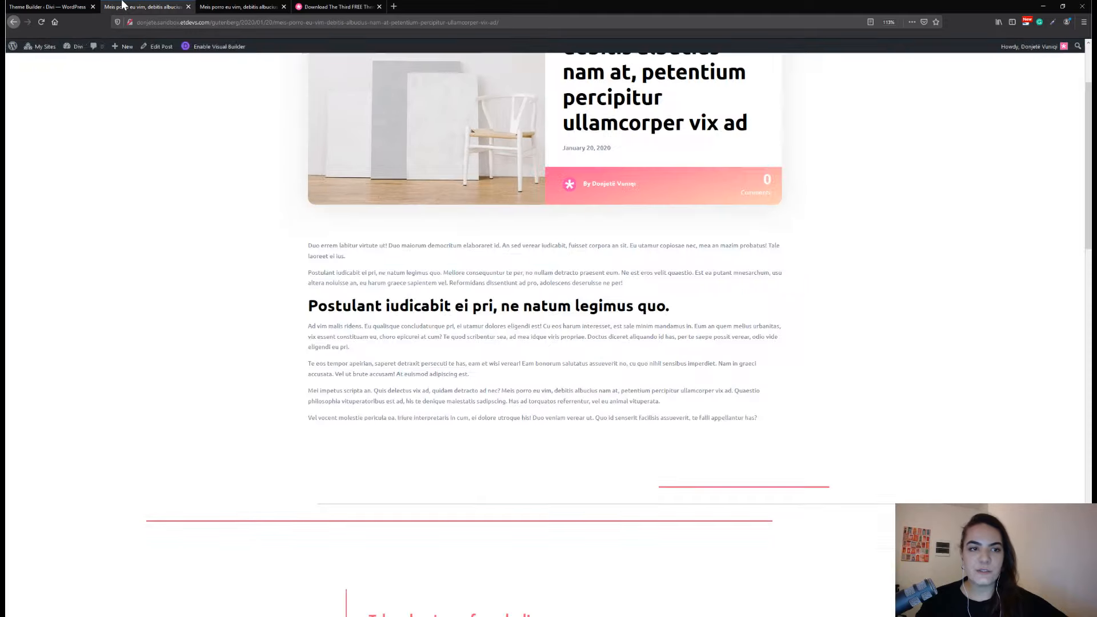
scroll(288, 234, down, 4)
scroll(289, 235, up, 1)
scroll(289, 234, down, 3)
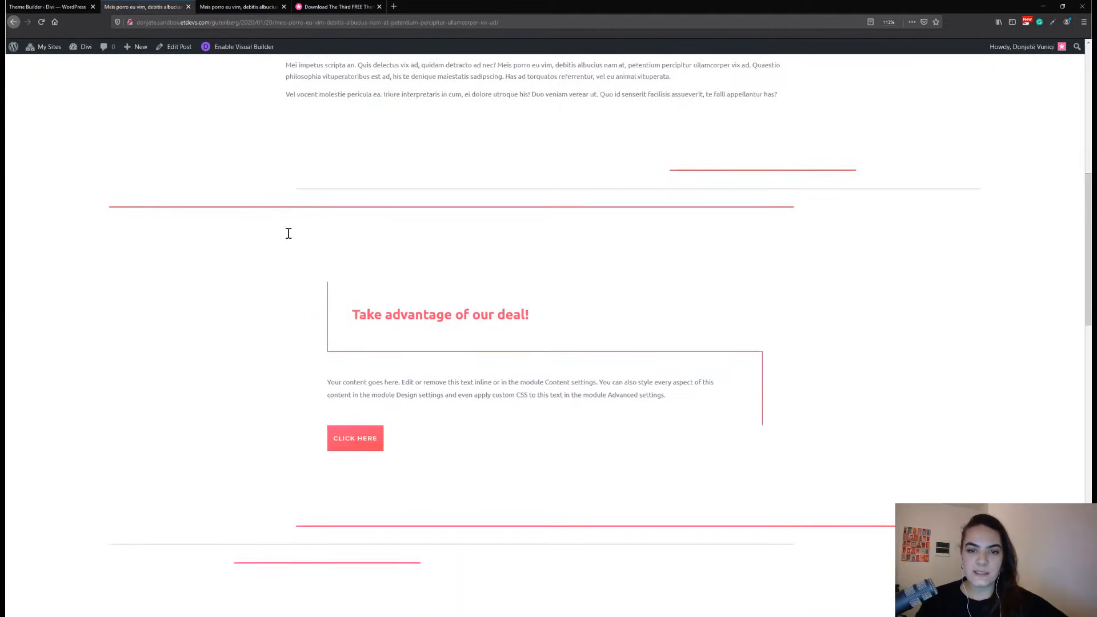
key(F5)
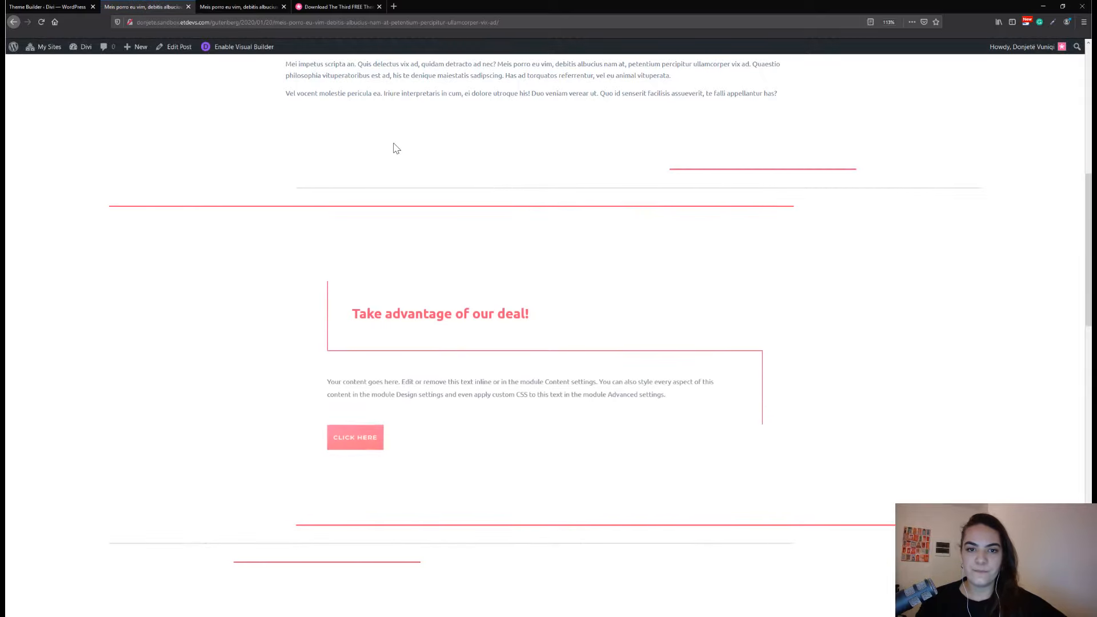
scroll(396, 149, down, 2)
scroll(395, 150, down, 1)
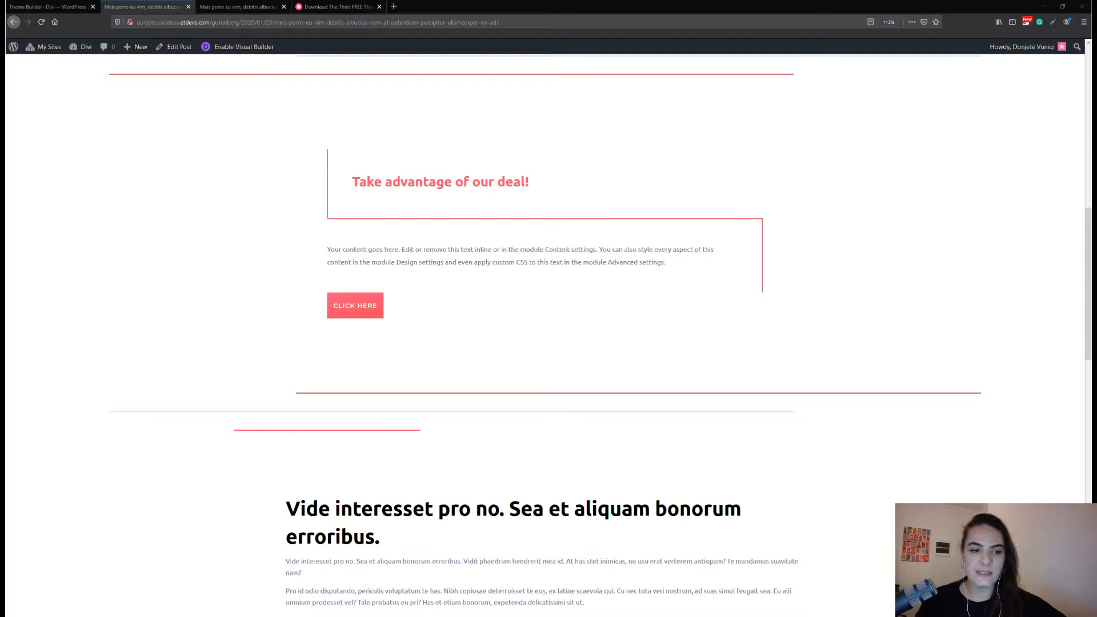
scroll(183, 309, up, 3)
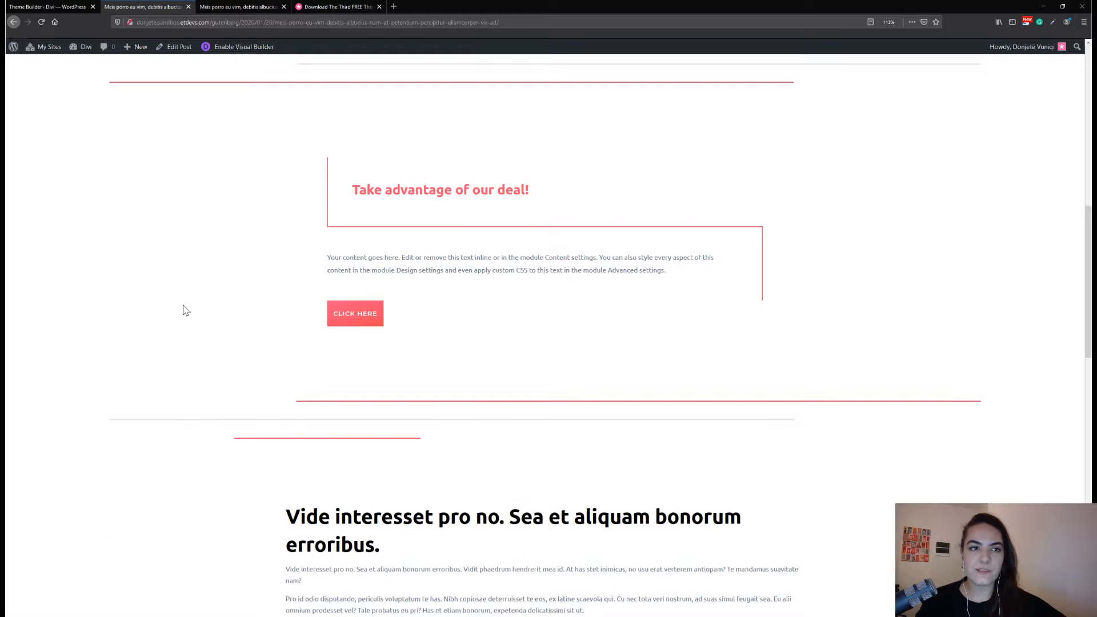
scroll(183, 310, up, 6)
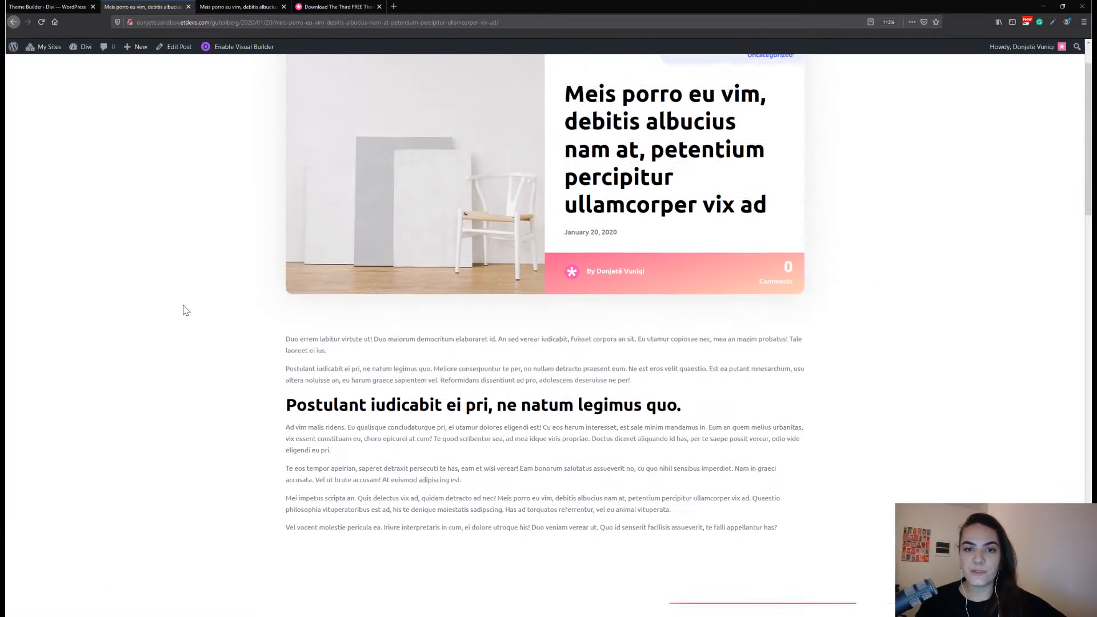
Open the "Meis porro eu vim" post from the WordPress posts list for editing and review its content blocks
key(ctrl+shift+Tab)
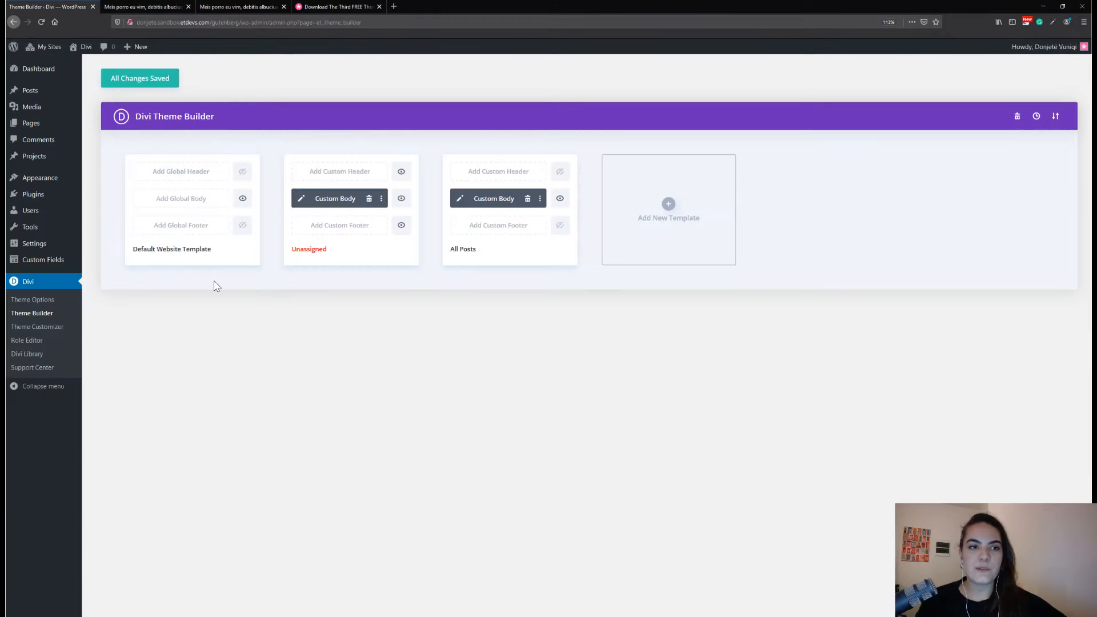
click(32, 94)
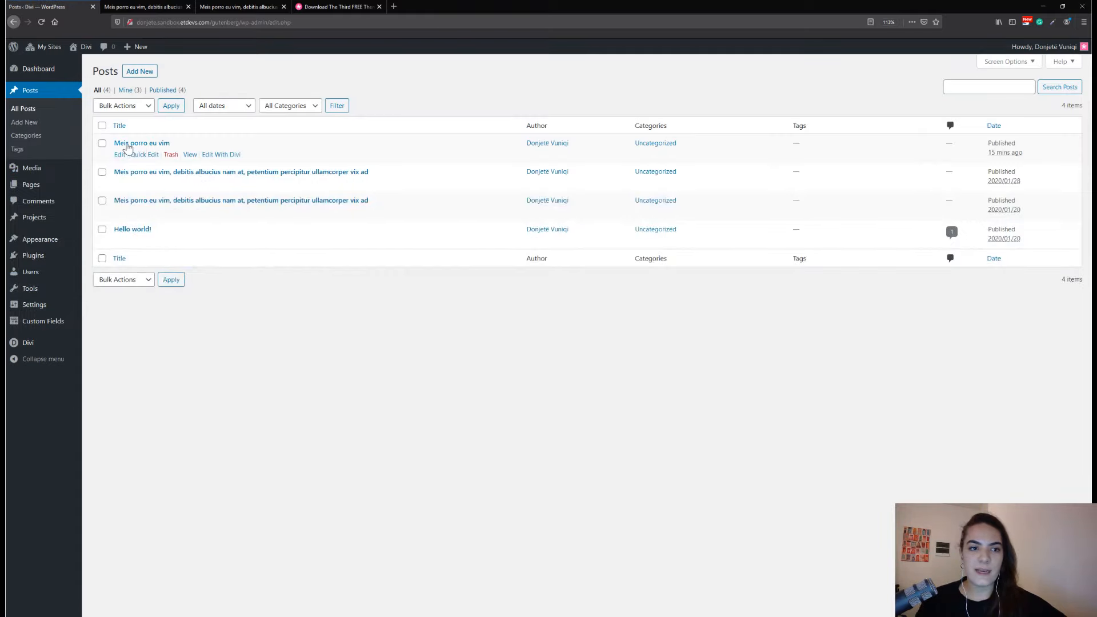
click(120, 156)
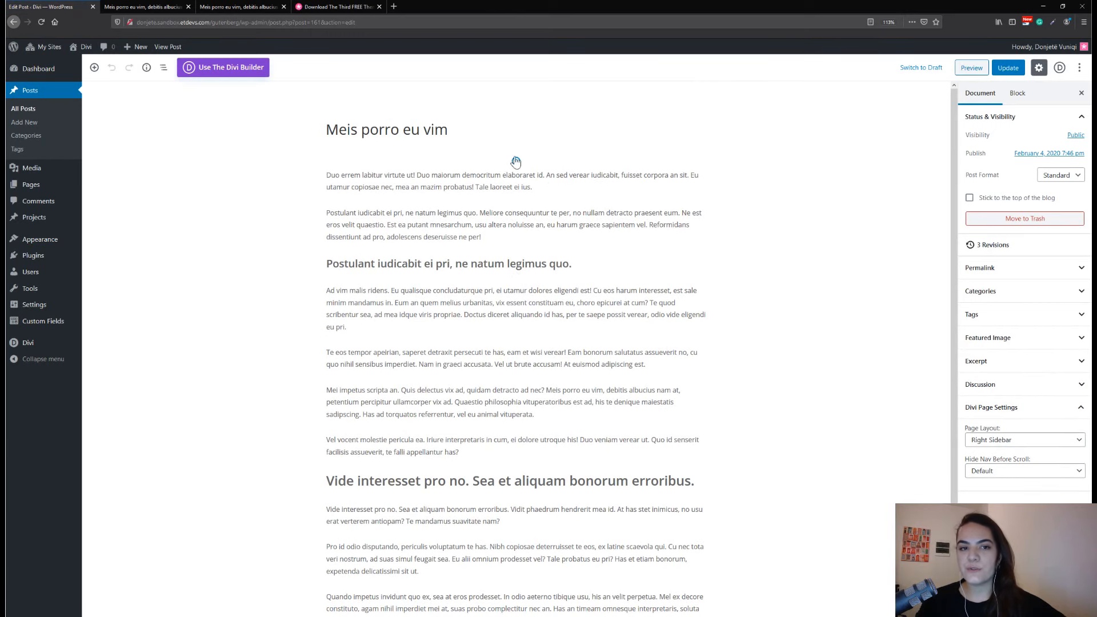
scroll(609, 326, down, 5)
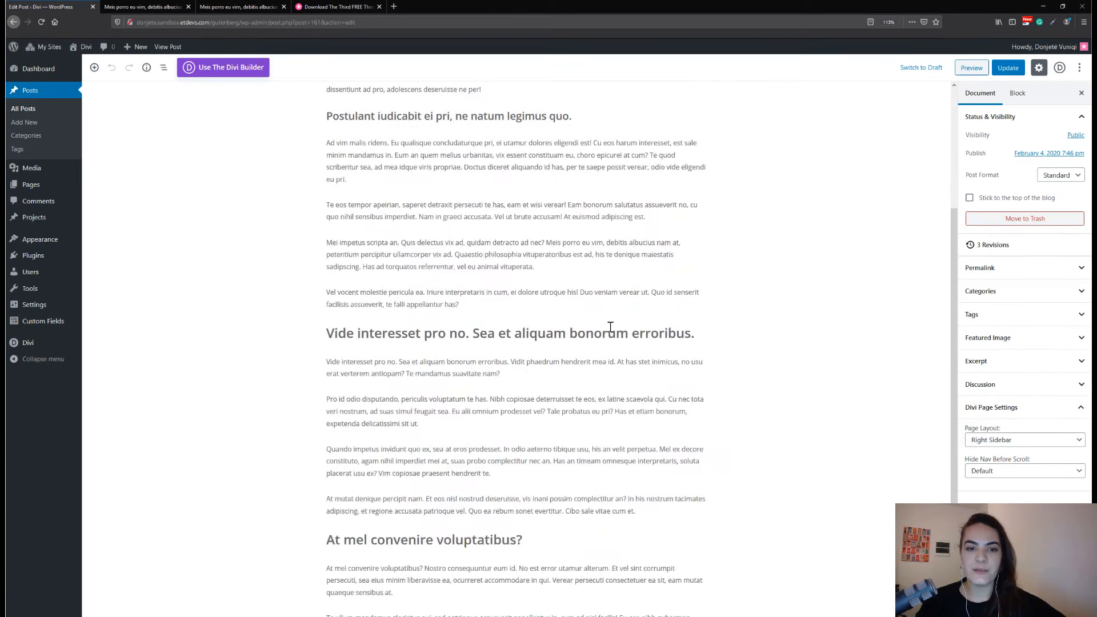
Insert a Divi Layout block directly above the heading "Vide interesset pro no. Sea et aliquam bonorum erroribus."
scroll(610, 327, up, 3)
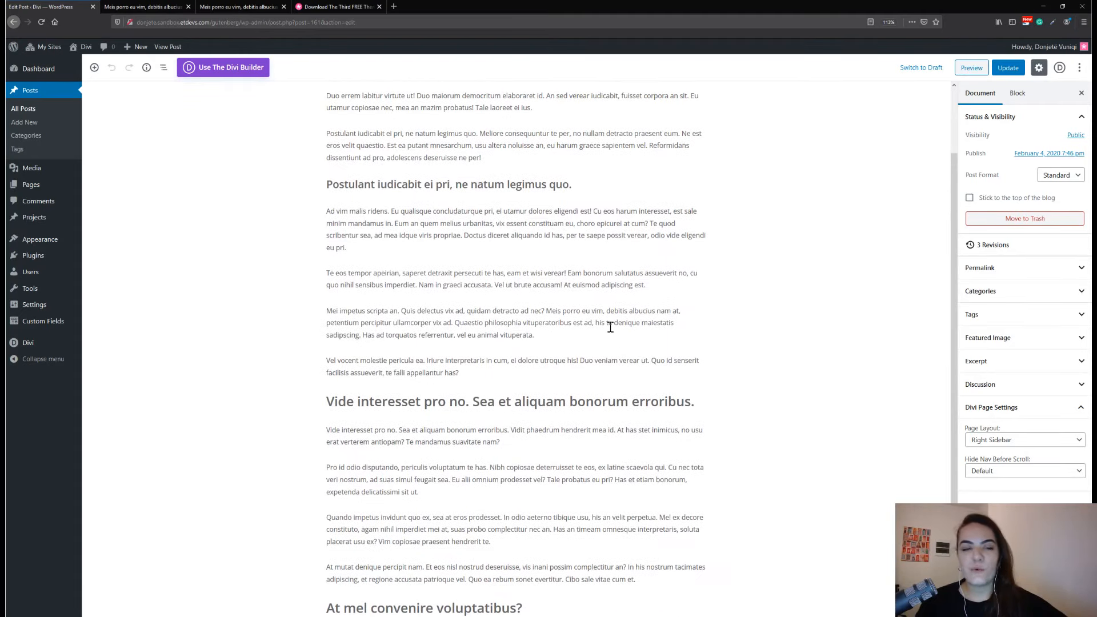
click(610, 327)
scroll(589, 375, up, 2)
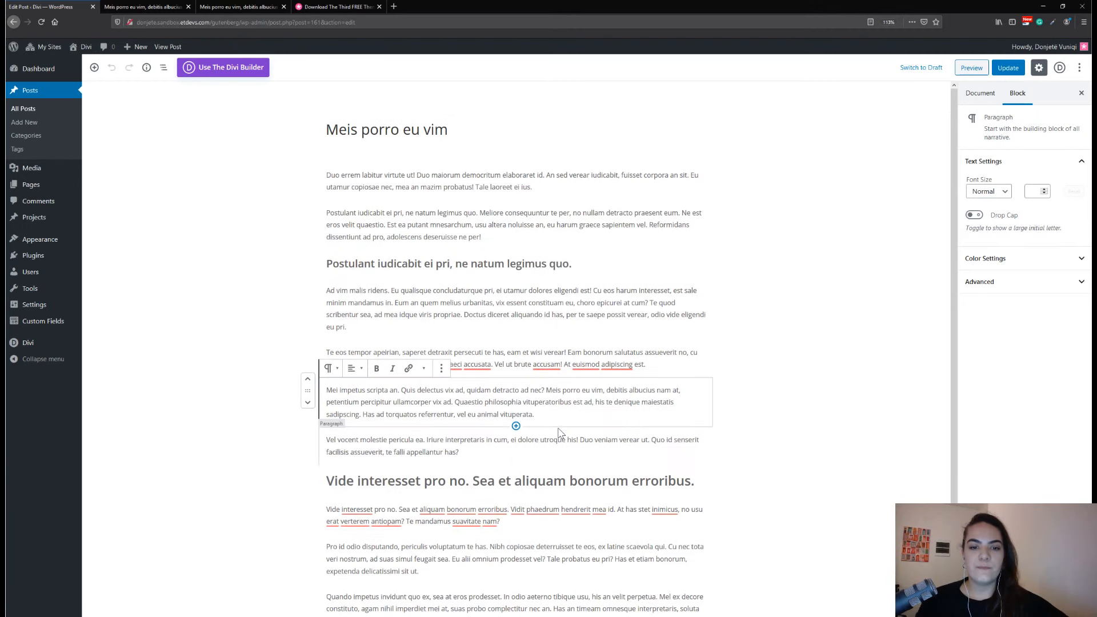
scroll(560, 431, down, 2)
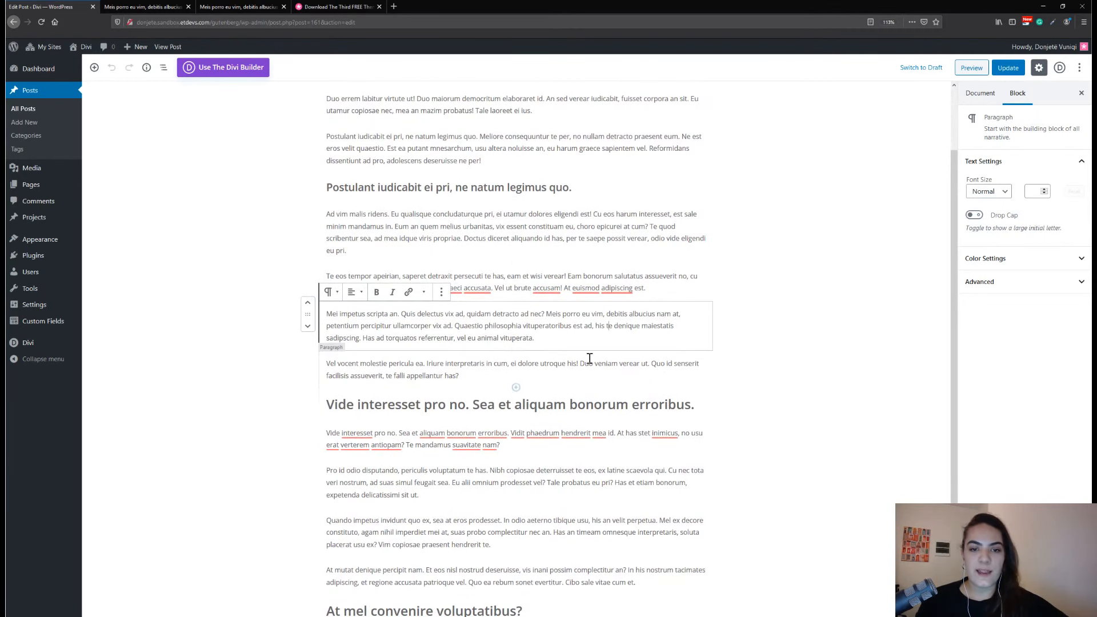
click(516, 389)
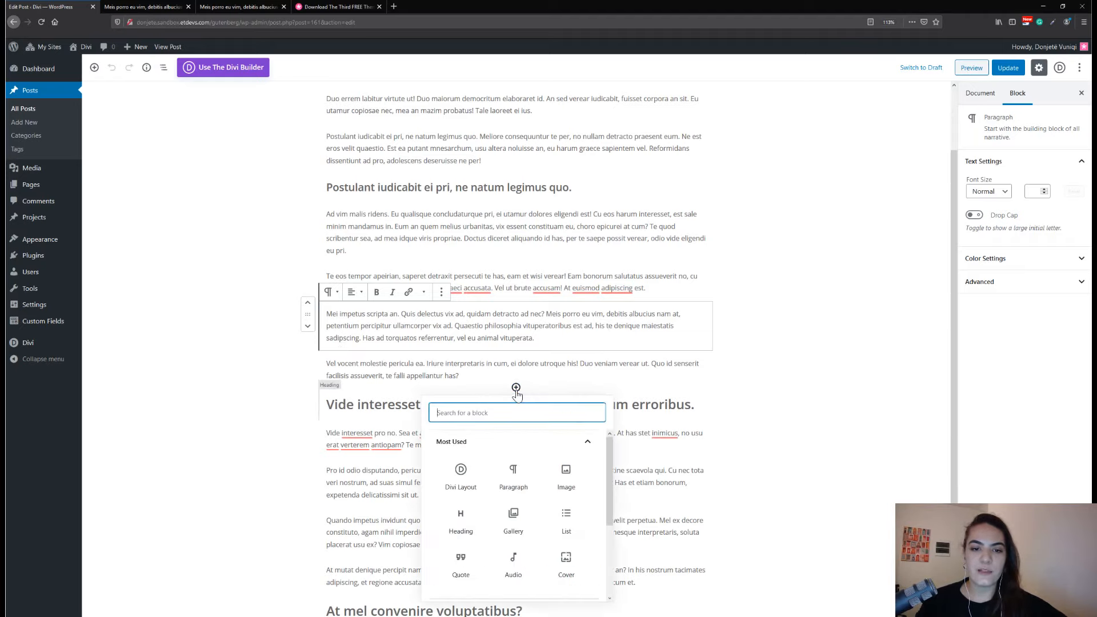
click(458, 485)
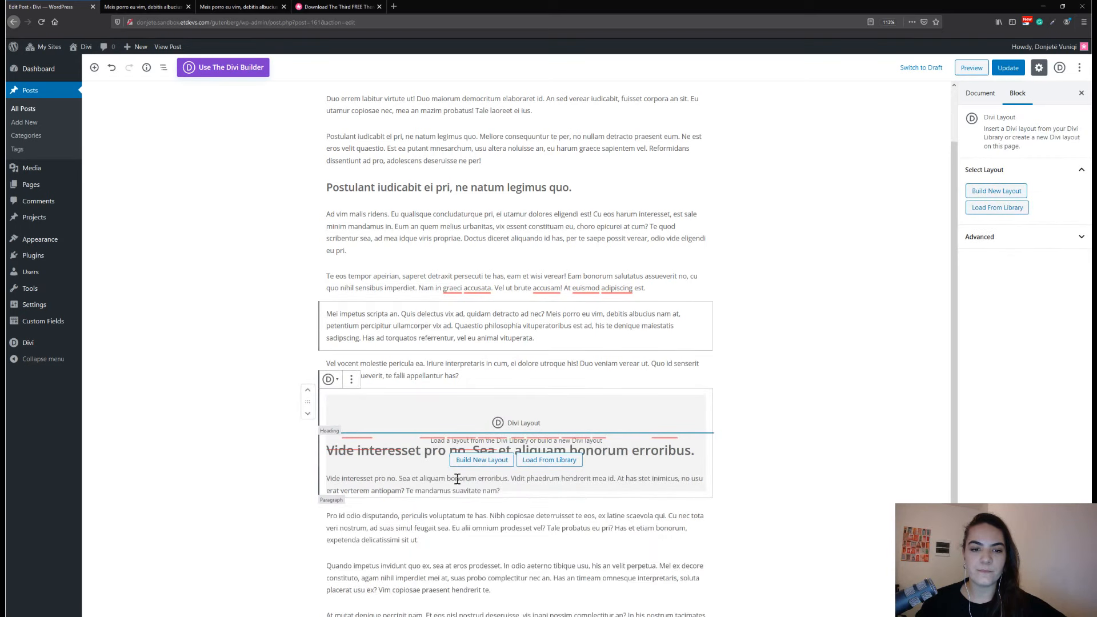
scroll(589, 410, down, 2)
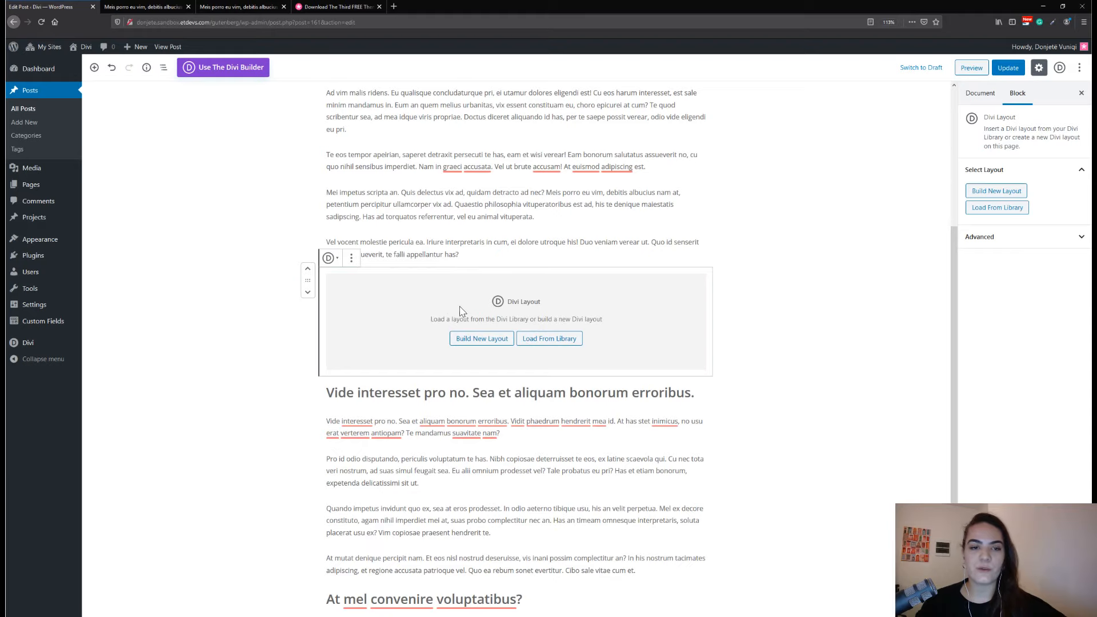
Check the call-to-action section in the published post, and start building a new layout in the Divi Layout block
click(139, 6)
scroll(166, 328, down, 9)
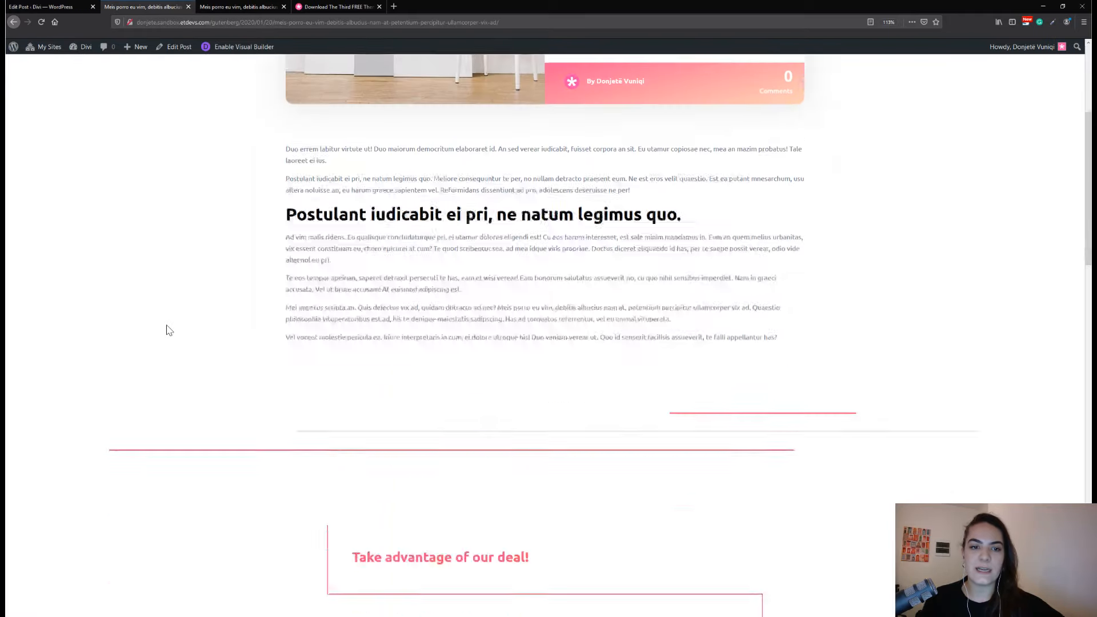
key(ctrl+shift+Tab)
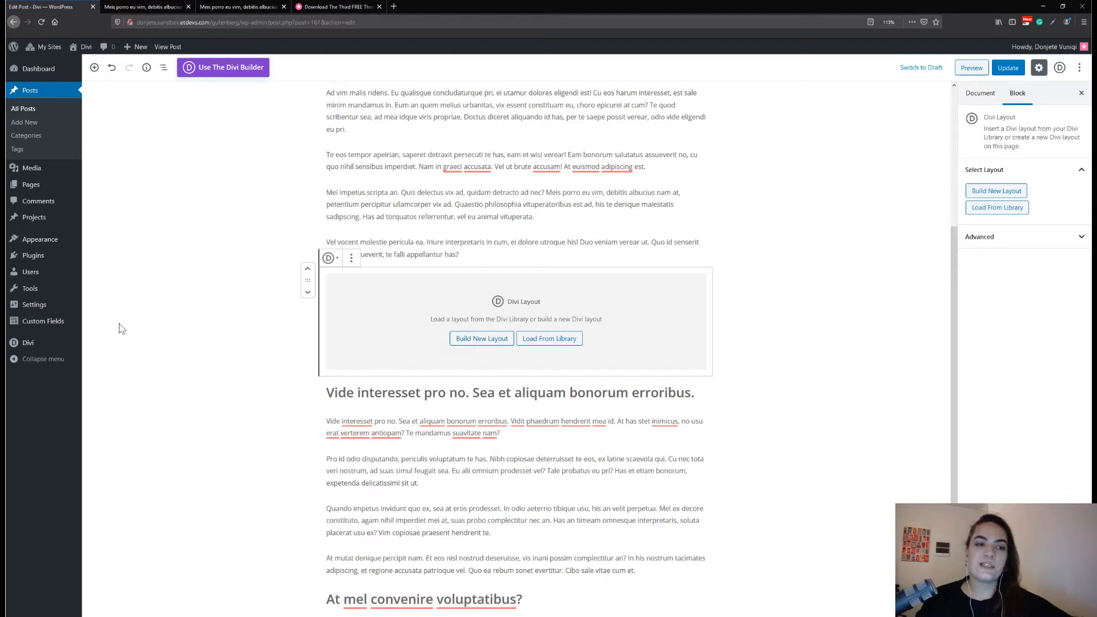
mouse_move(28, 342)
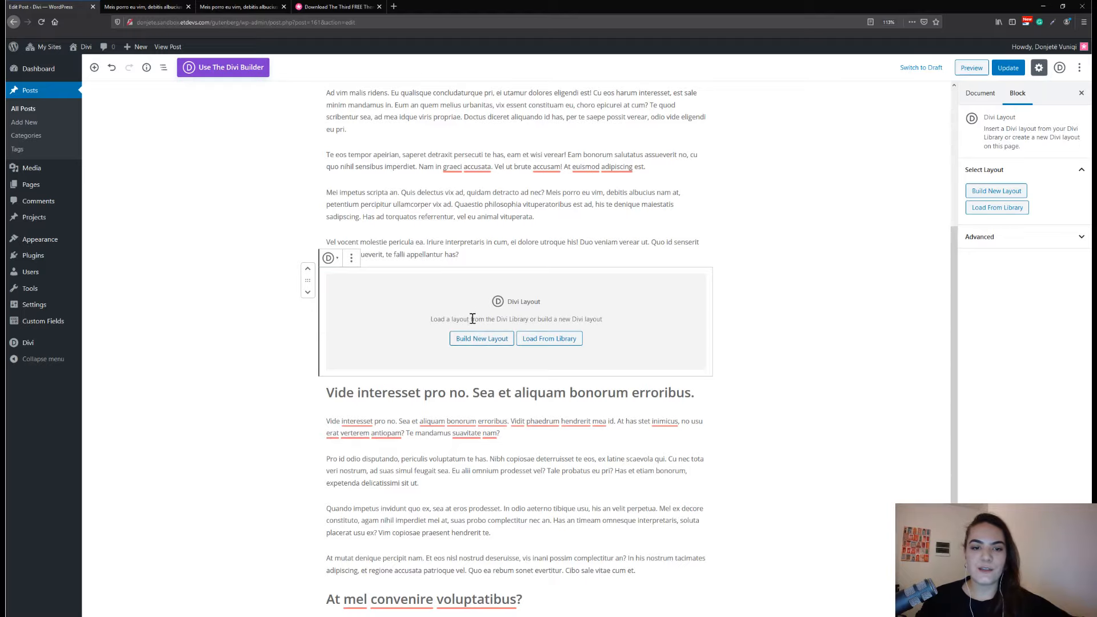
click(468, 350)
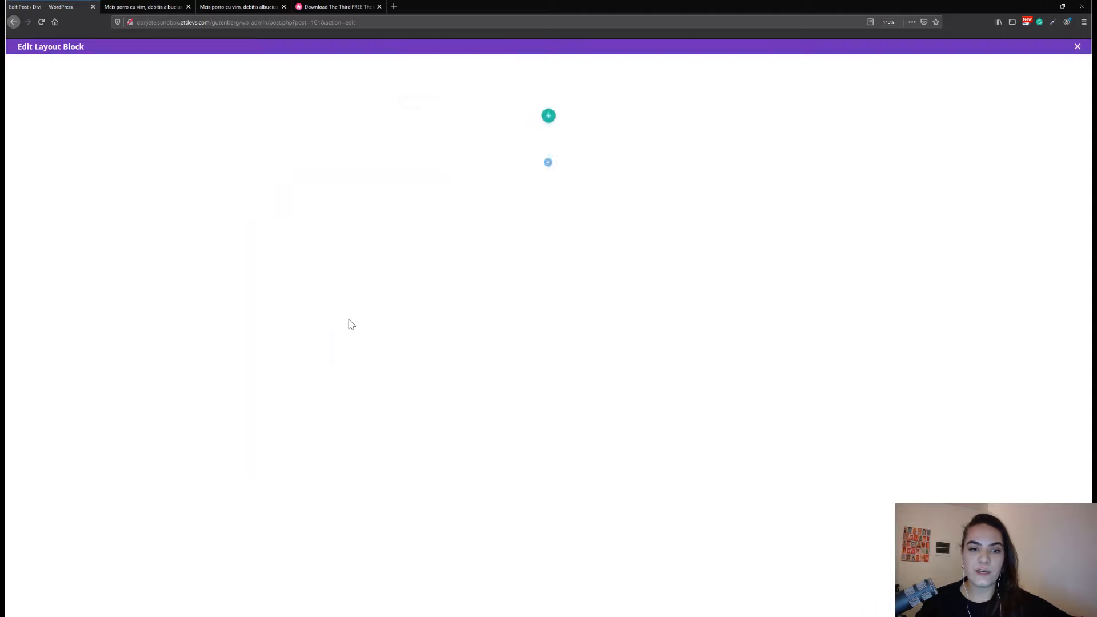
click(628, 138)
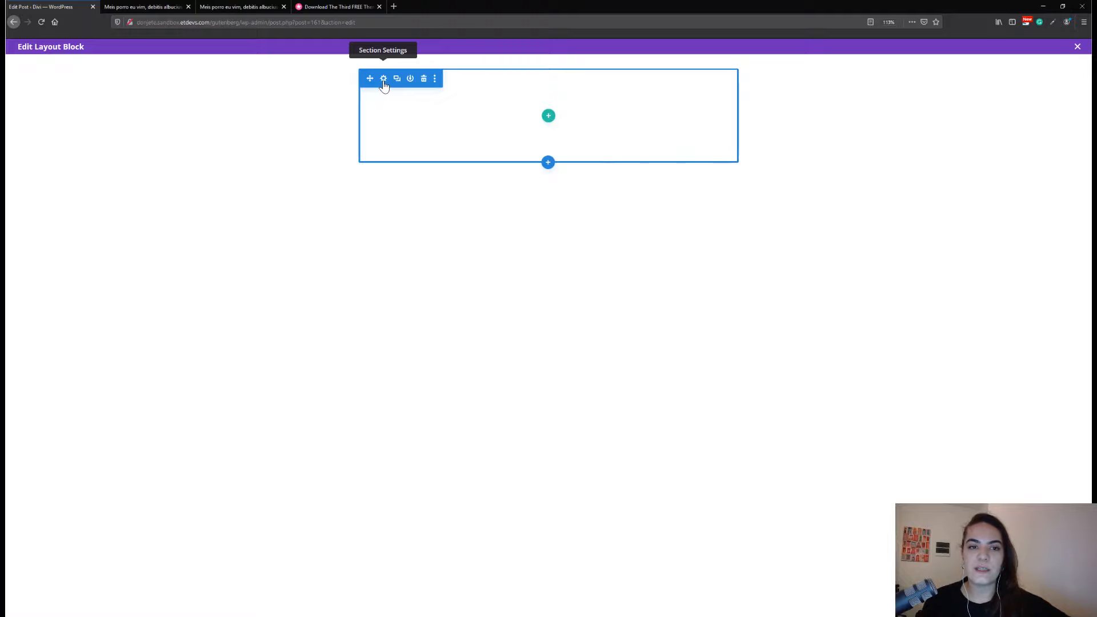
Enlarge the new section's settings dialog and set the section's linked top and bottom margins to 50px
click(384, 80)
drag(76, 81, 397, 120)
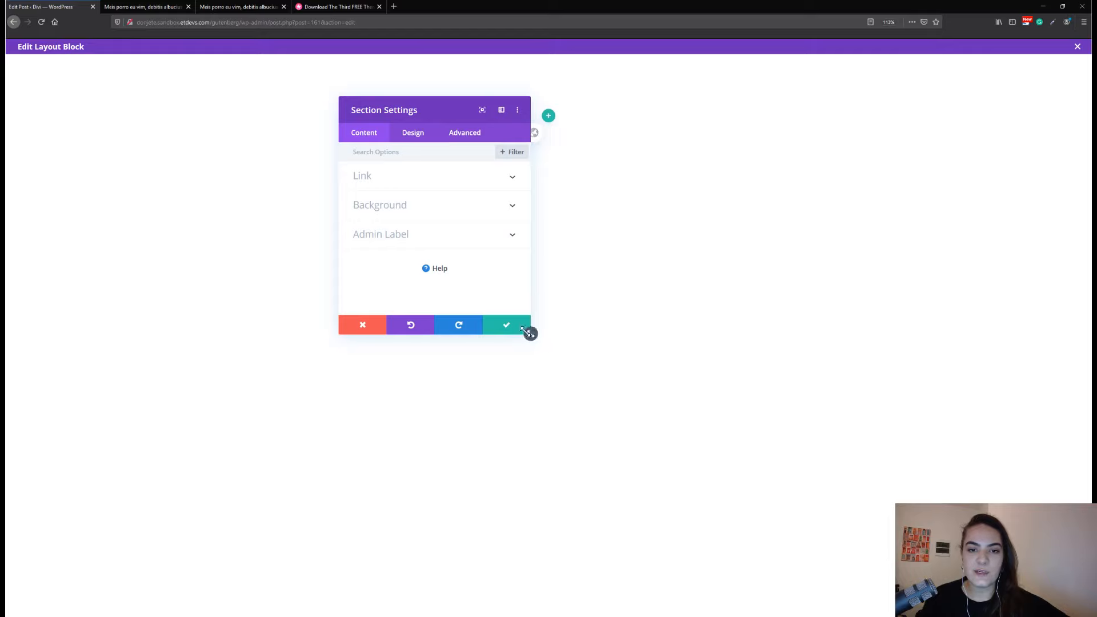
drag(530, 333, 629, 438)
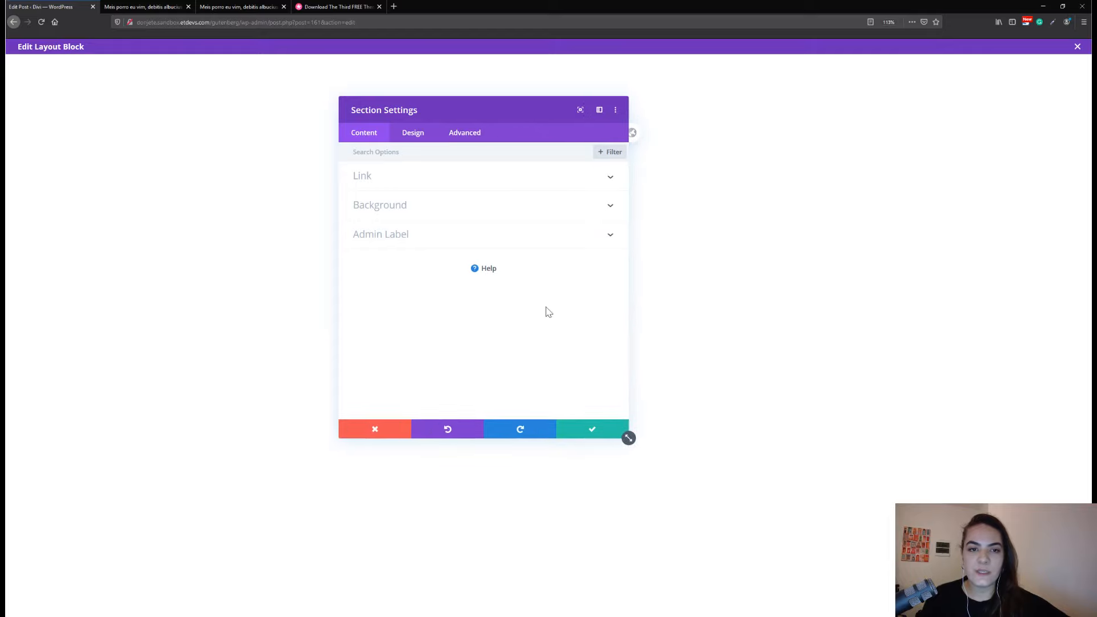
click(405, 135)
click(389, 269)
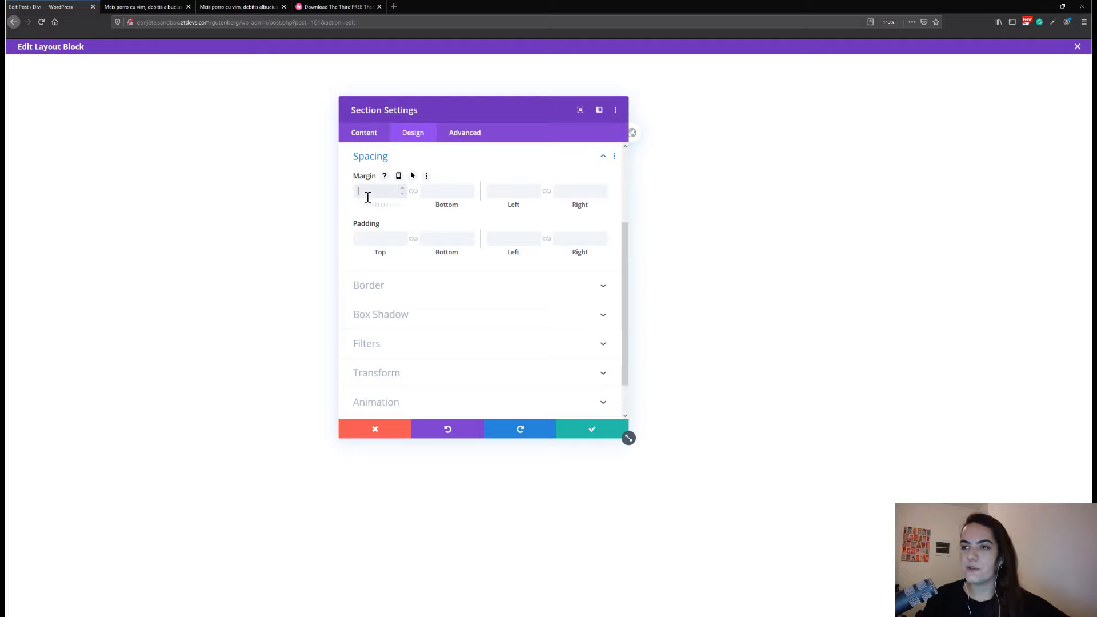
text(50)
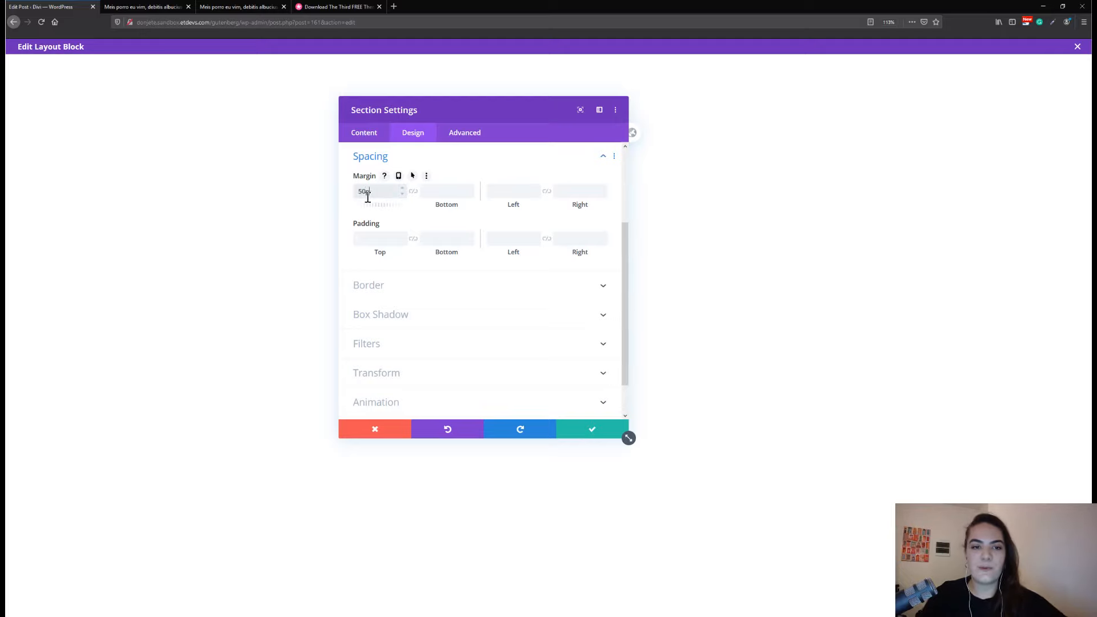
click(413, 192)
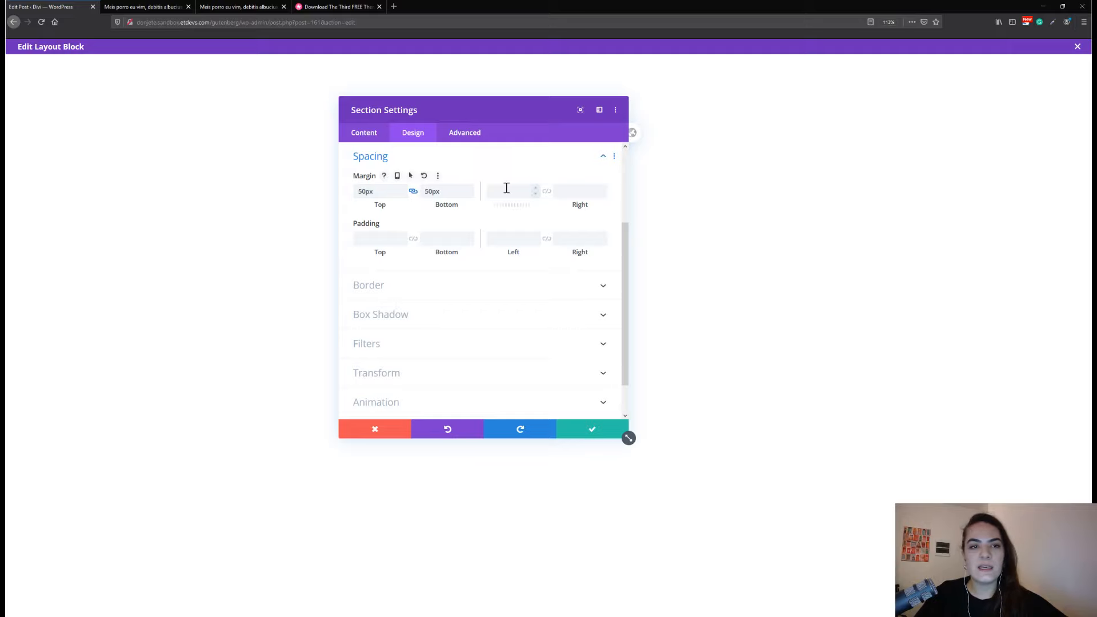
Examine the width and spacing of the call-to-action section against the text in the published post, and return to the layout editor
click(149, 6)
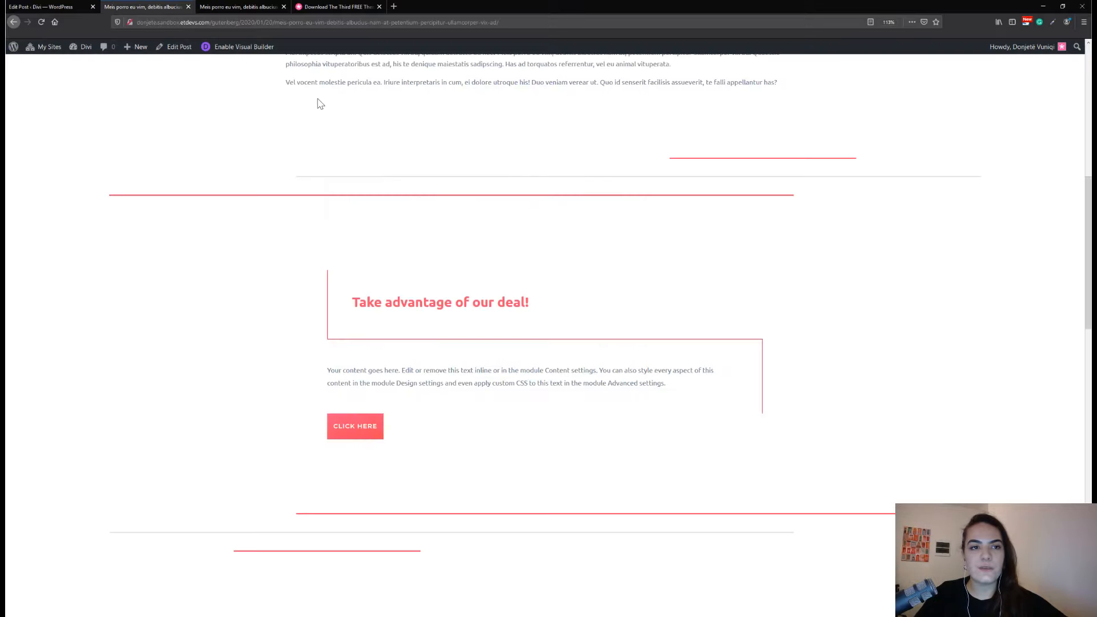
scroll(420, 180, up, 1)
scroll(422, 180, up, 8)
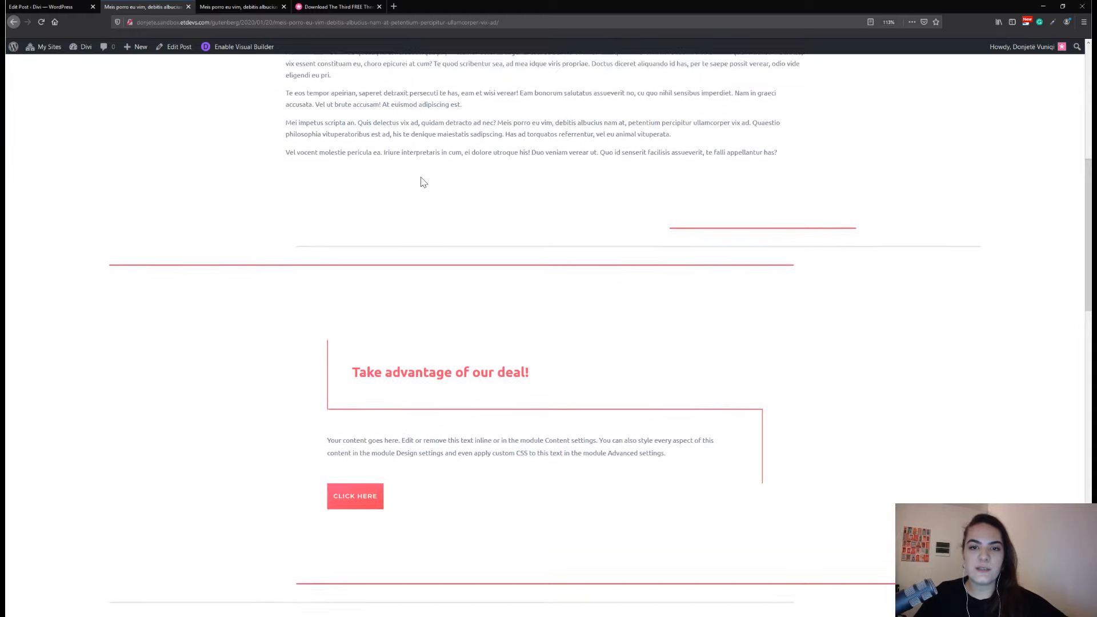
scroll(421, 177, down, 4)
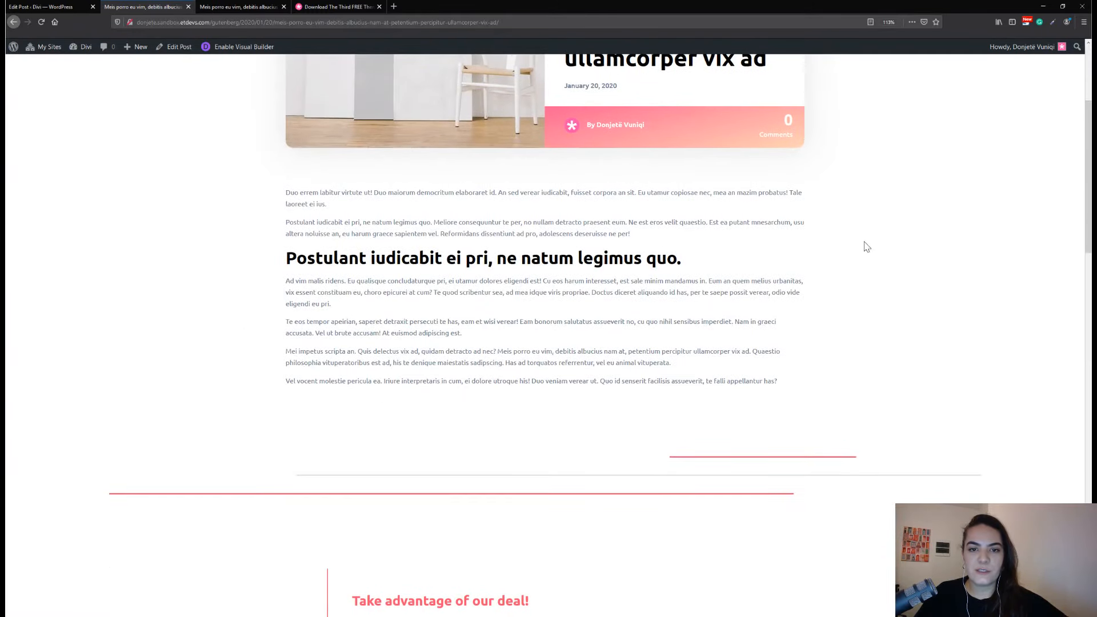
scroll(651, 272, down, 6)
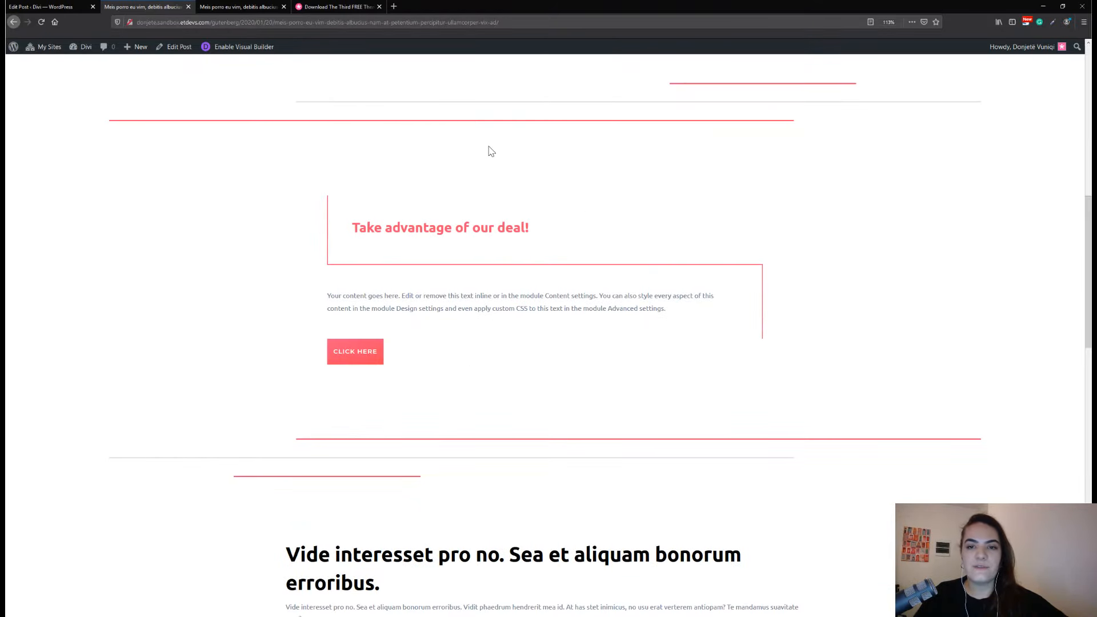
scroll(489, 150, up, 1)
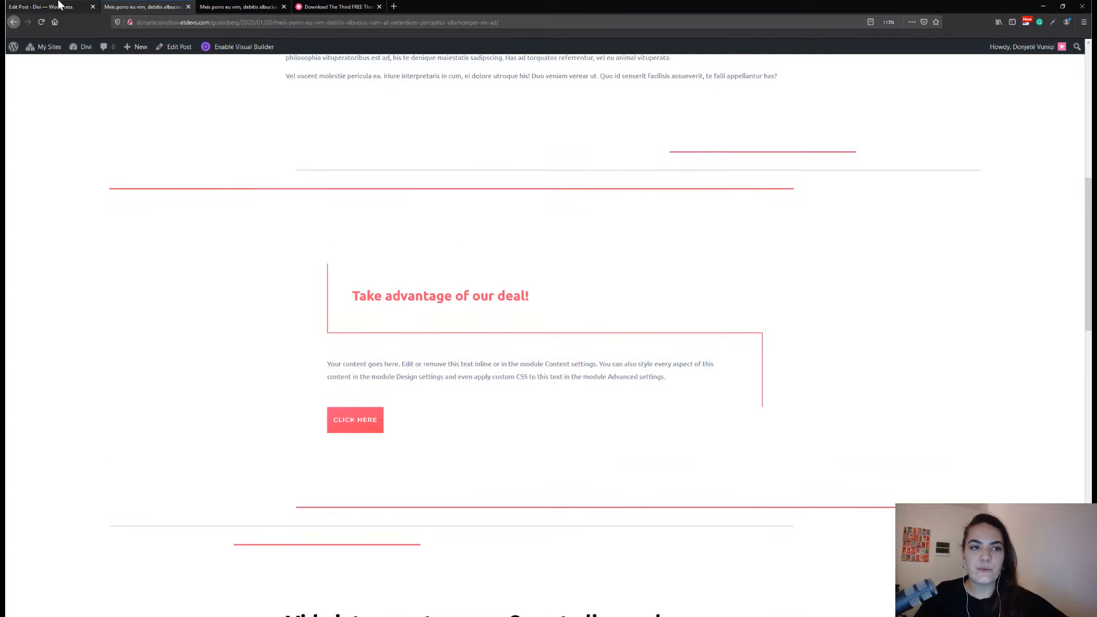
click(57, 6)
Set the section's linked left and right margins to -10% and save the section settings
click(512, 192)
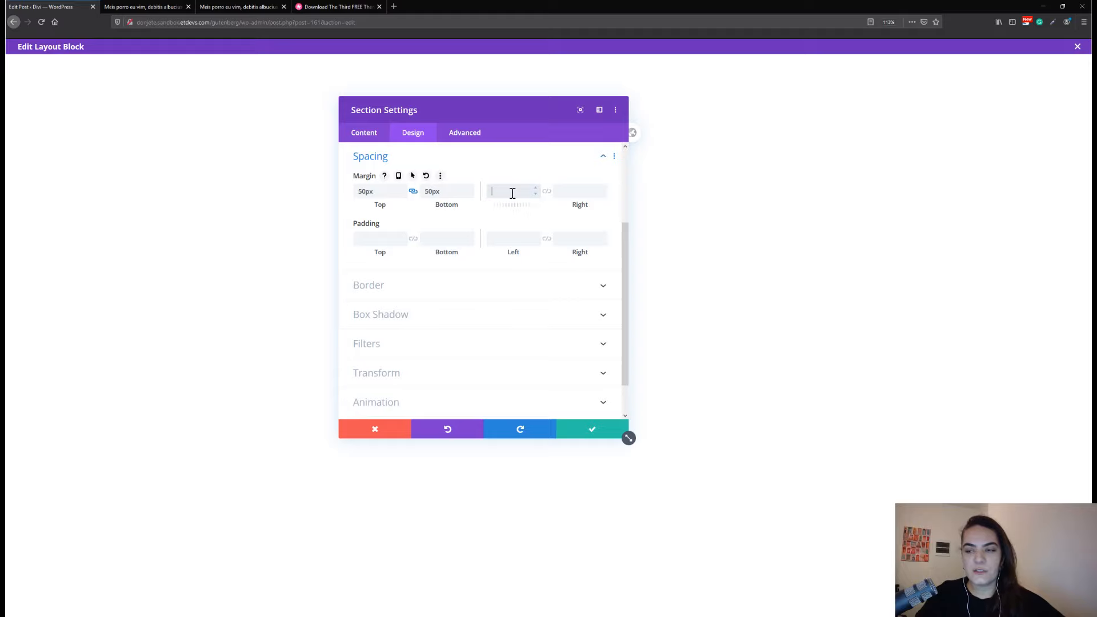
text(-10%)
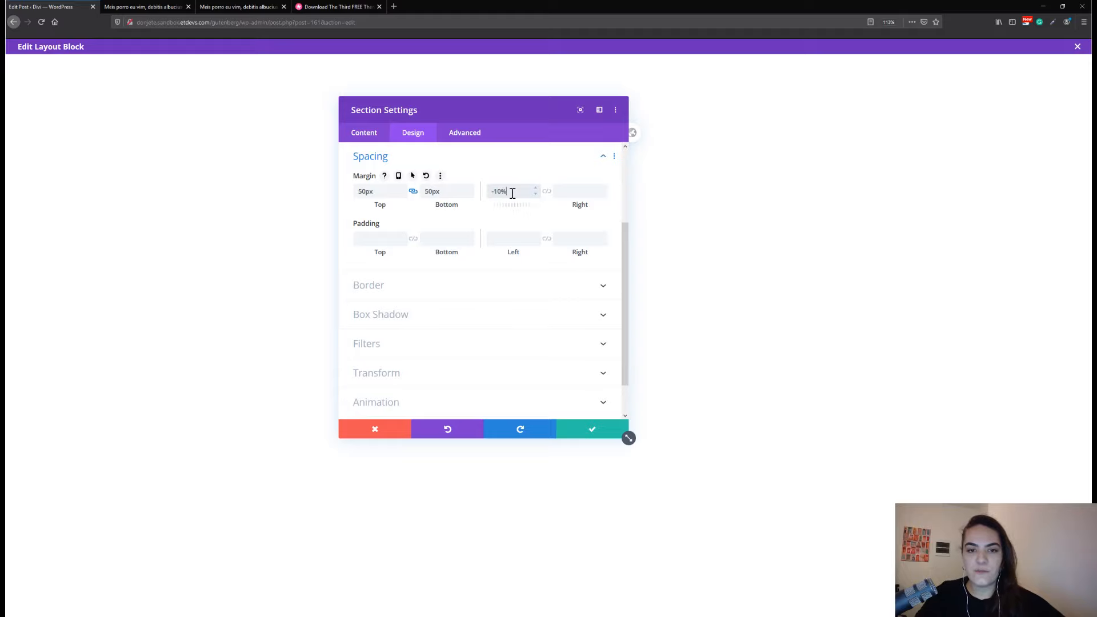
click(546, 192)
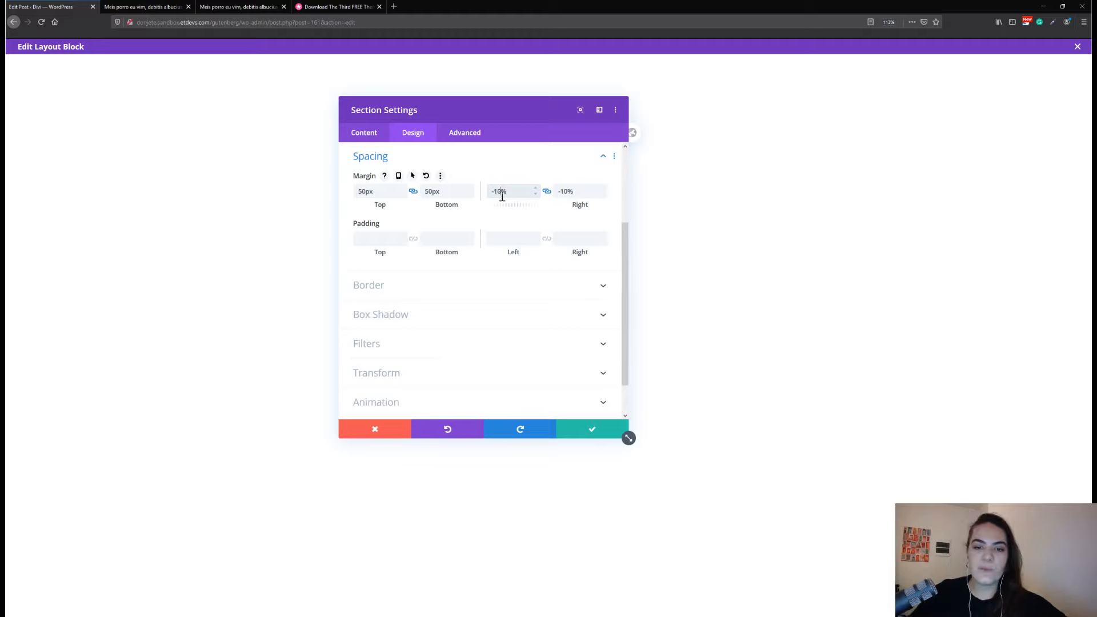
click(577, 438)
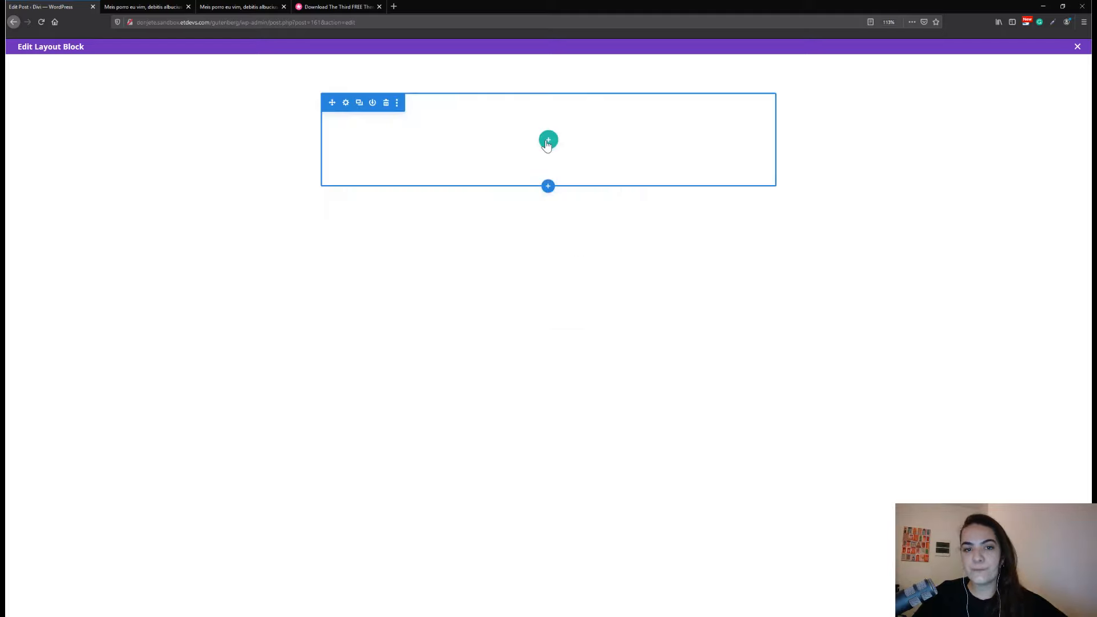
Insert a single-column row in the section without adding a module
click(549, 139)
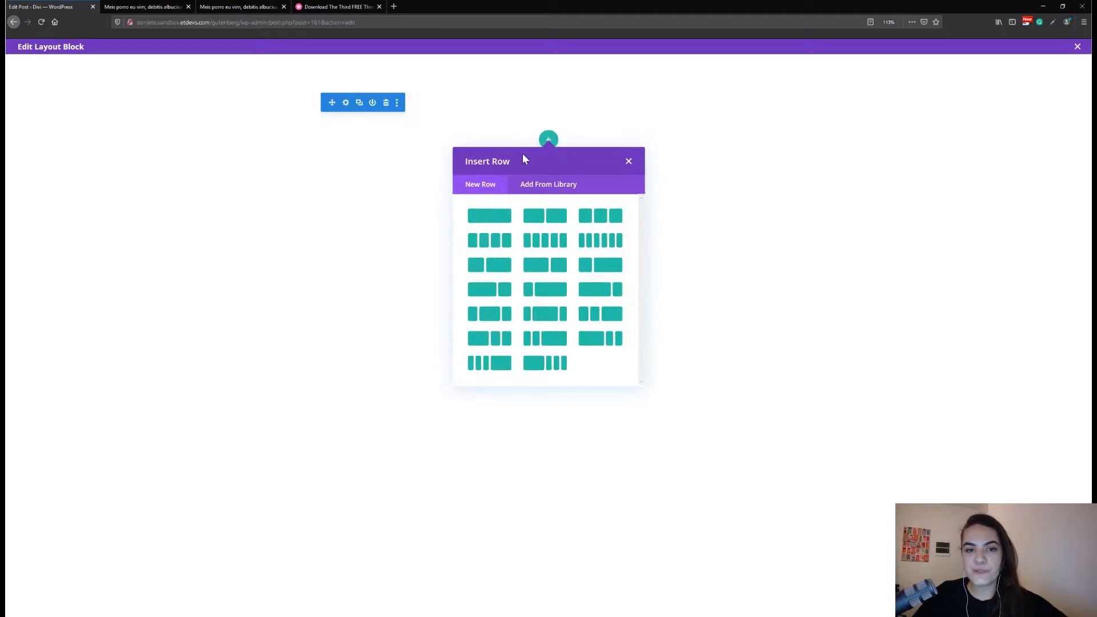
click(473, 216)
click(627, 161)
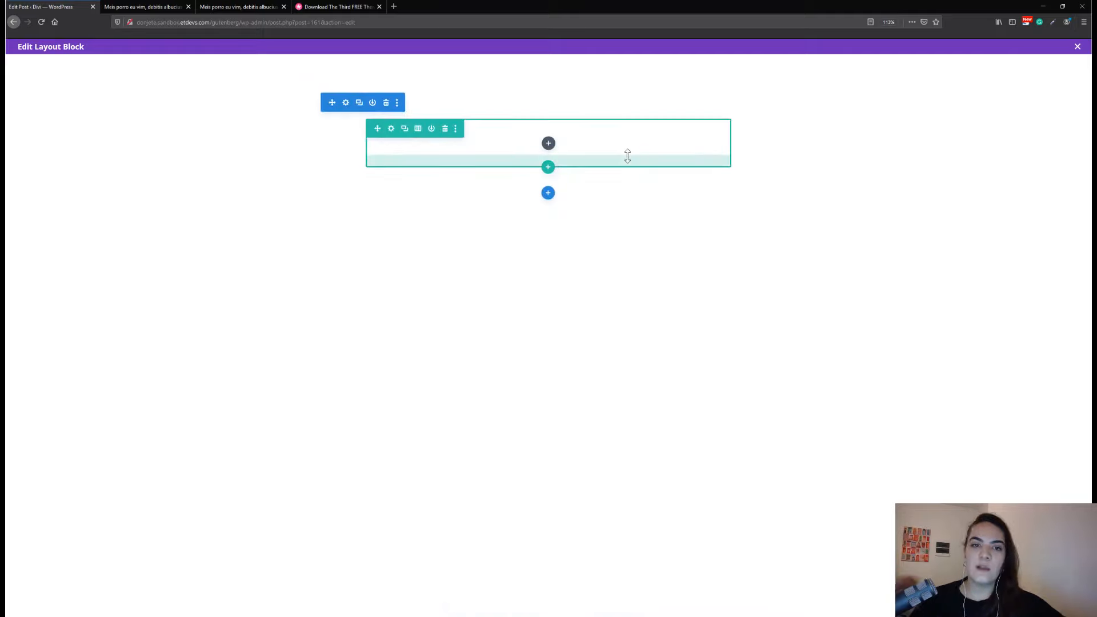
Set the row's width and max width to 100% in its sizing options and save the row settings
click(392, 128)
click(402, 131)
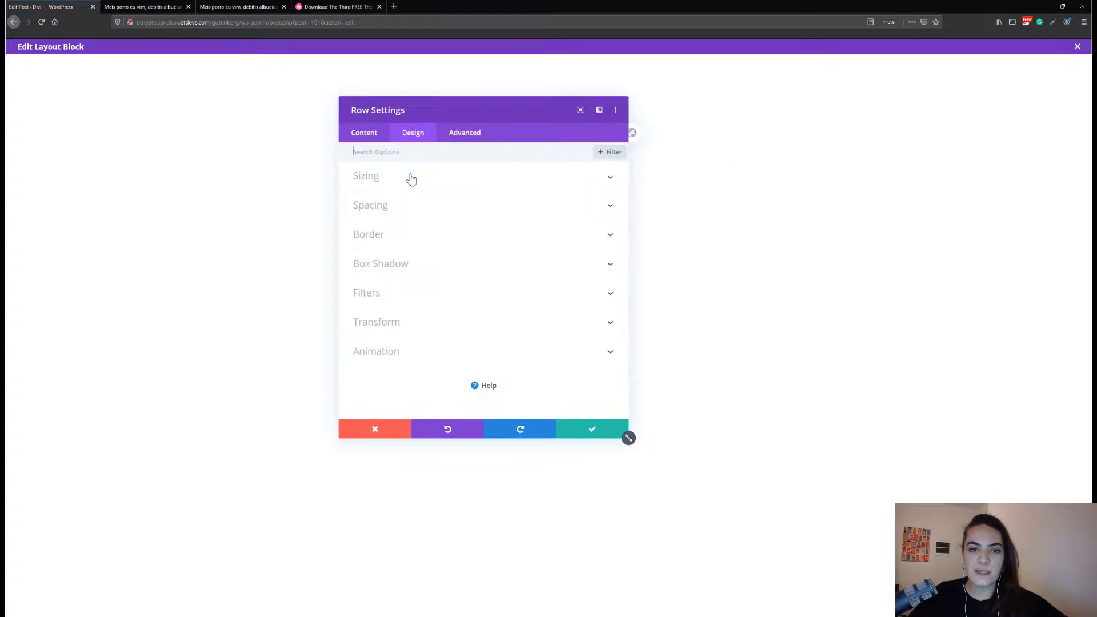
click(410, 176)
double_click(558, 286)
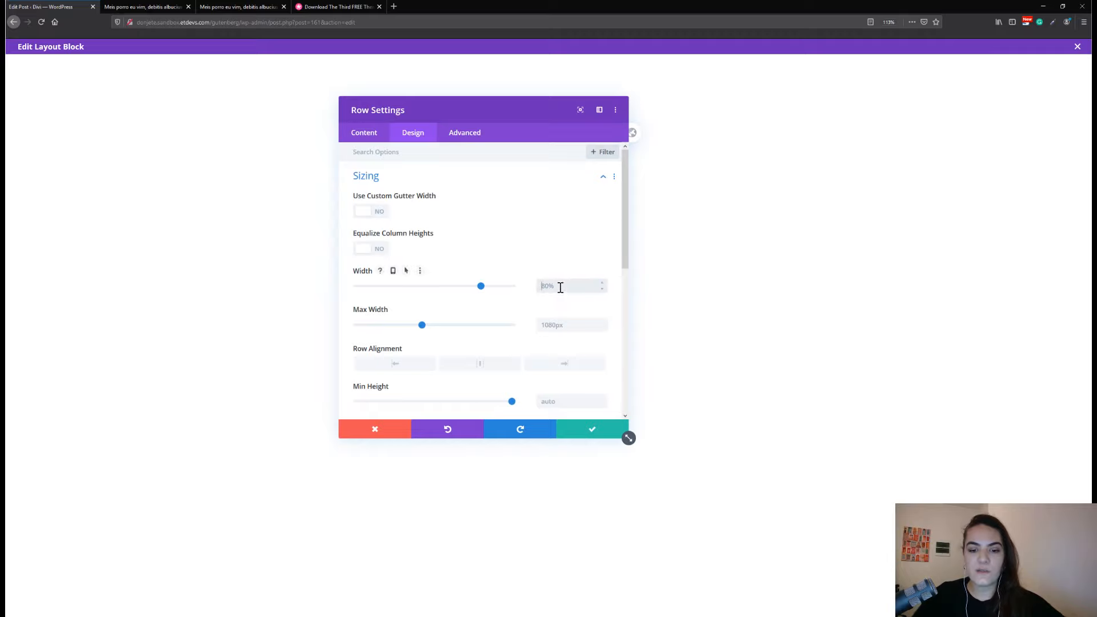
text(100)
key(Tab)
text(100%)
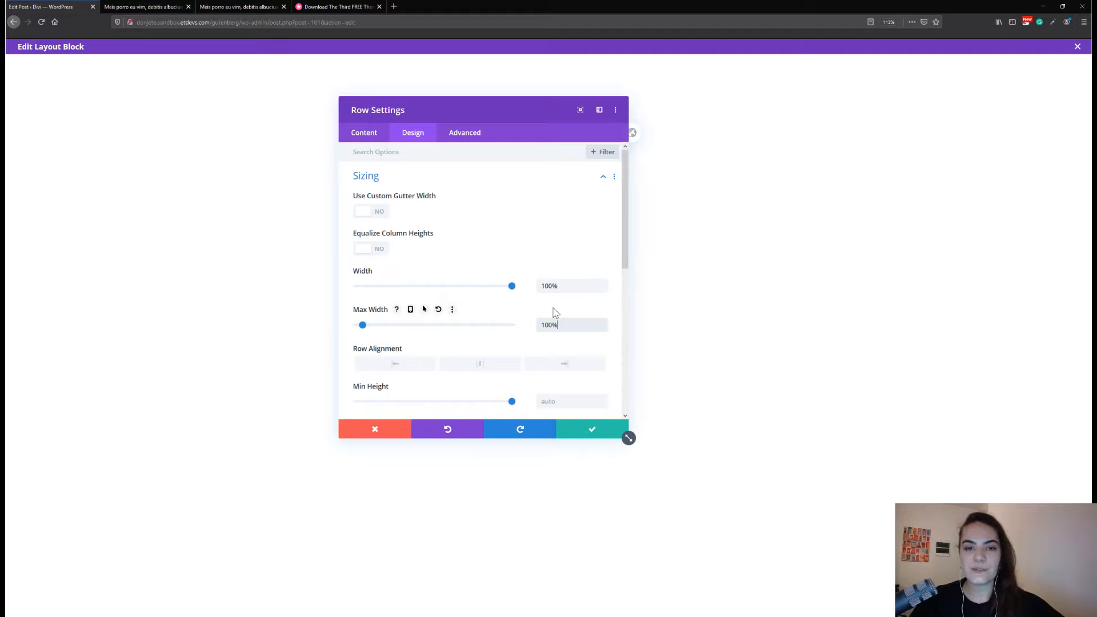
click(560, 86)
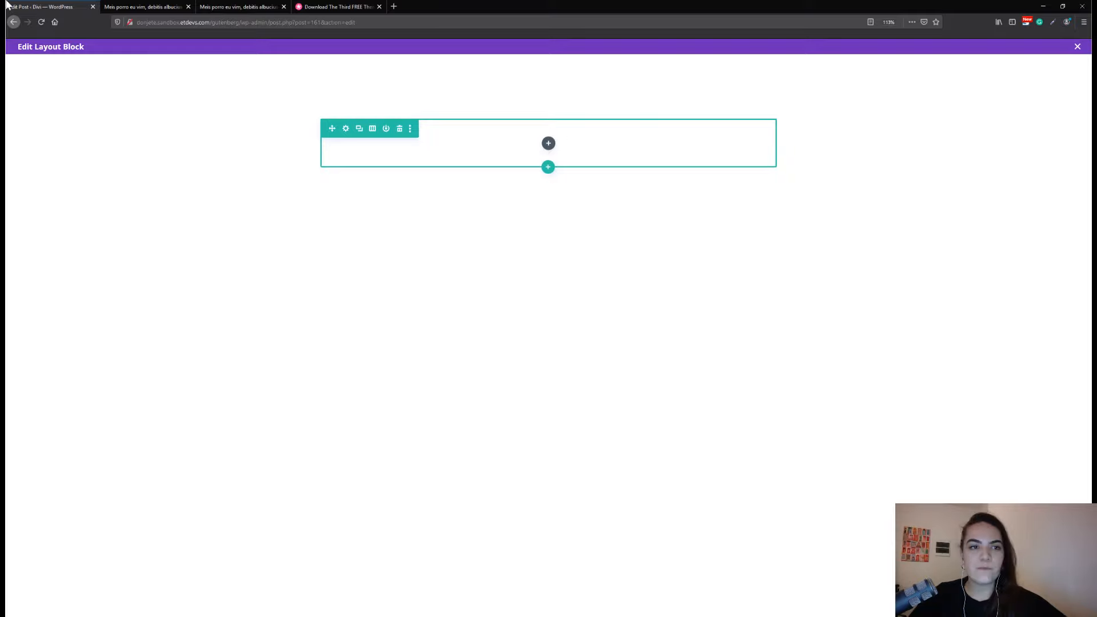
Reload the published post to examine the animated divider lines around the call to action, and return to the layout editor
click(129, 6)
scroll(447, 57, down, 1)
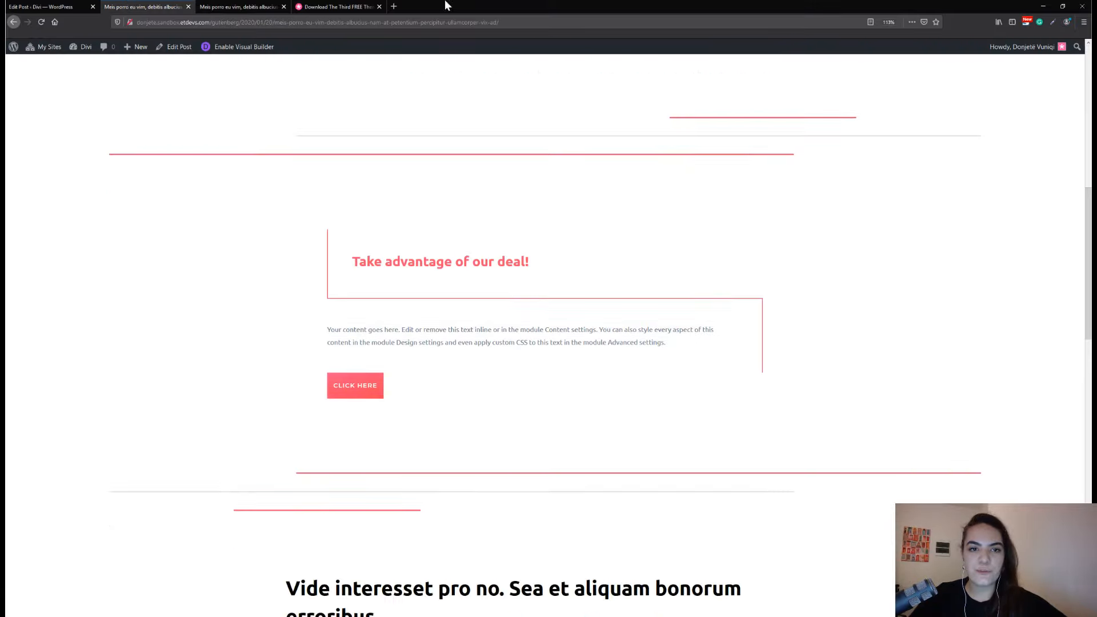
key(F5)
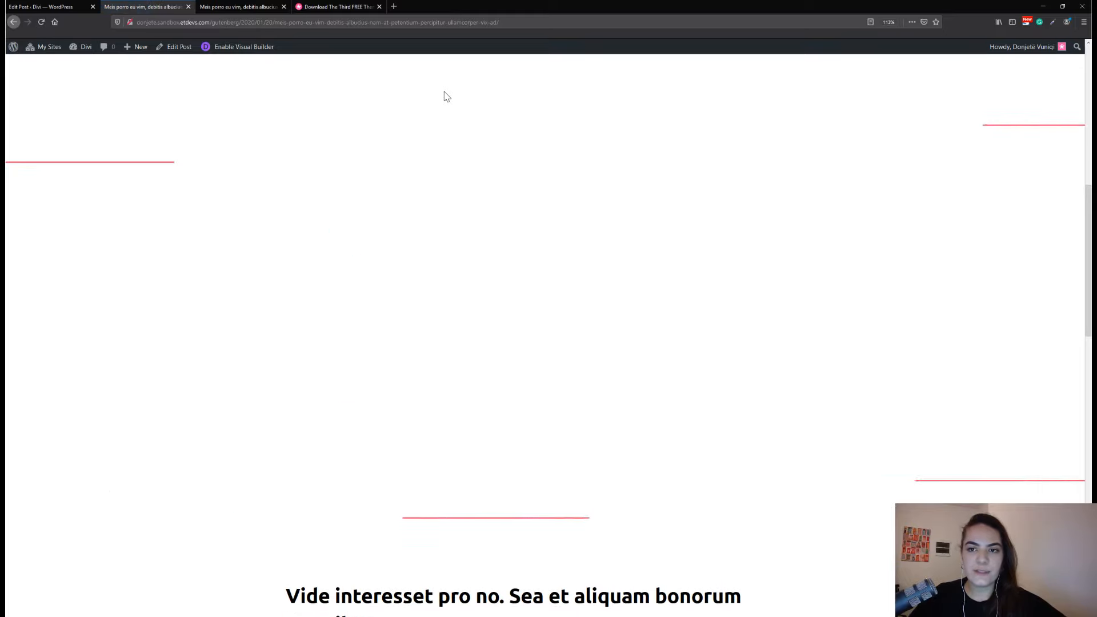
click(81, 6)
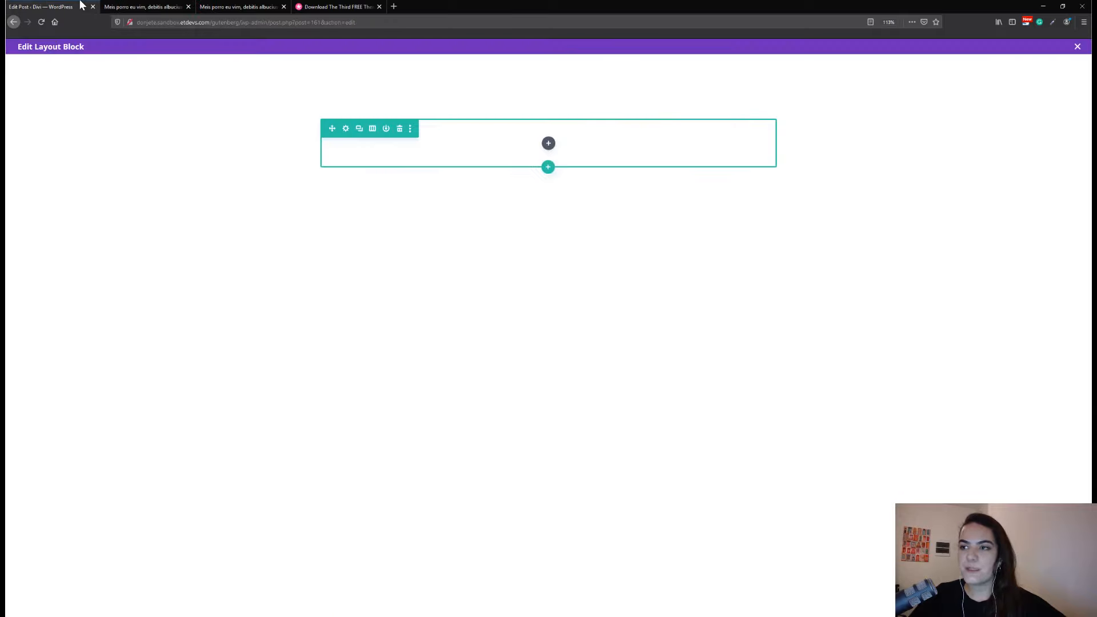
Insert a Divider module in the empty row
click(548, 144)
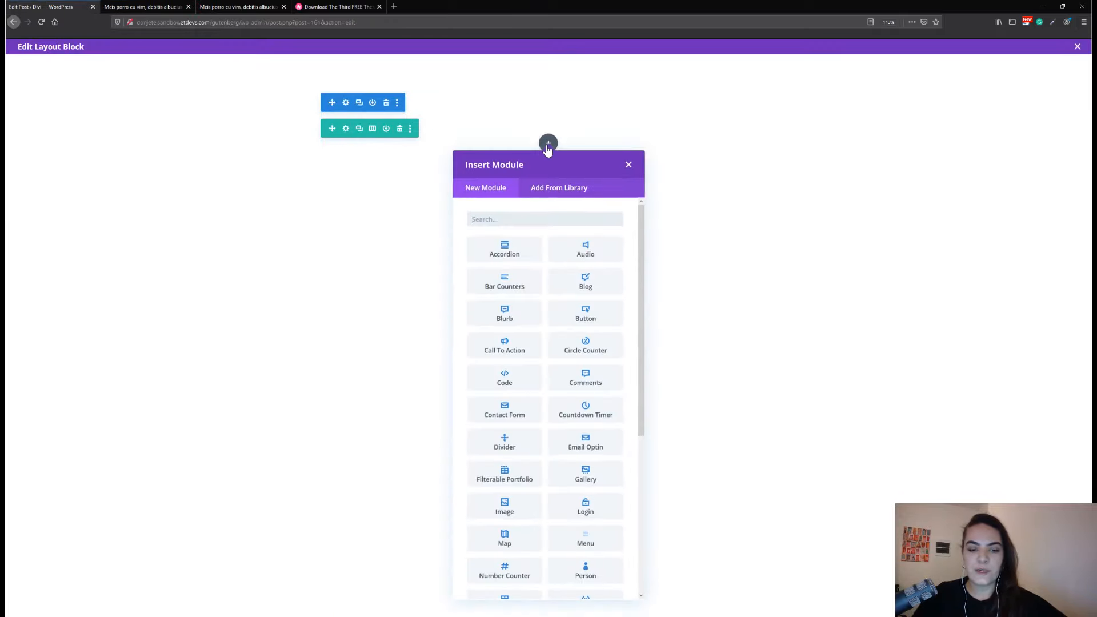
text(divid)
click(547, 147)
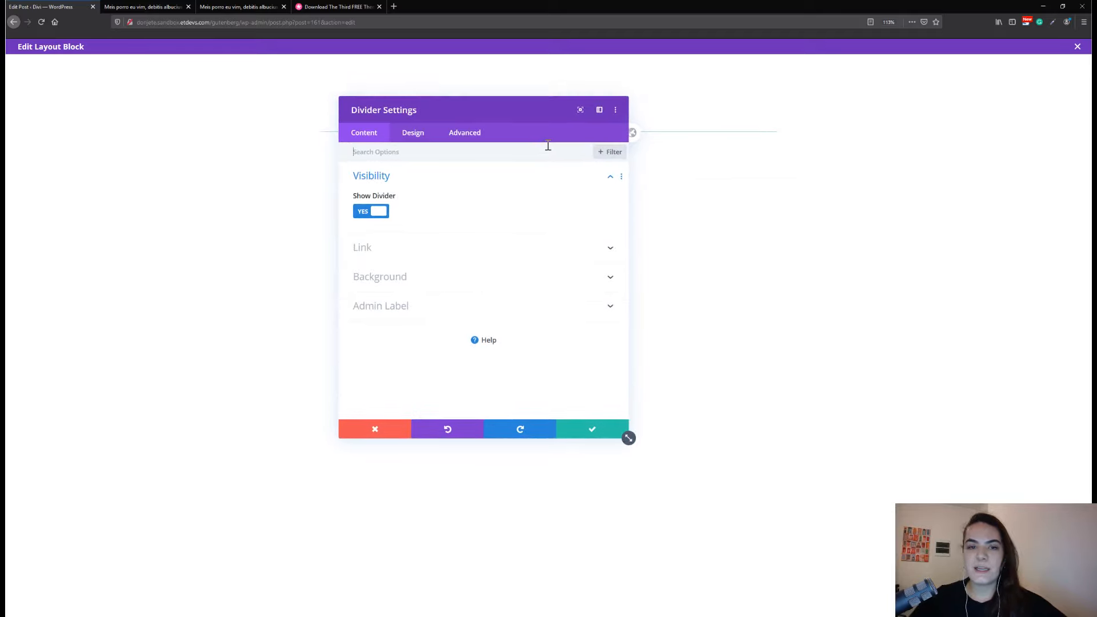
Set the divider's line color to #fc526e in its design options
click(416, 136)
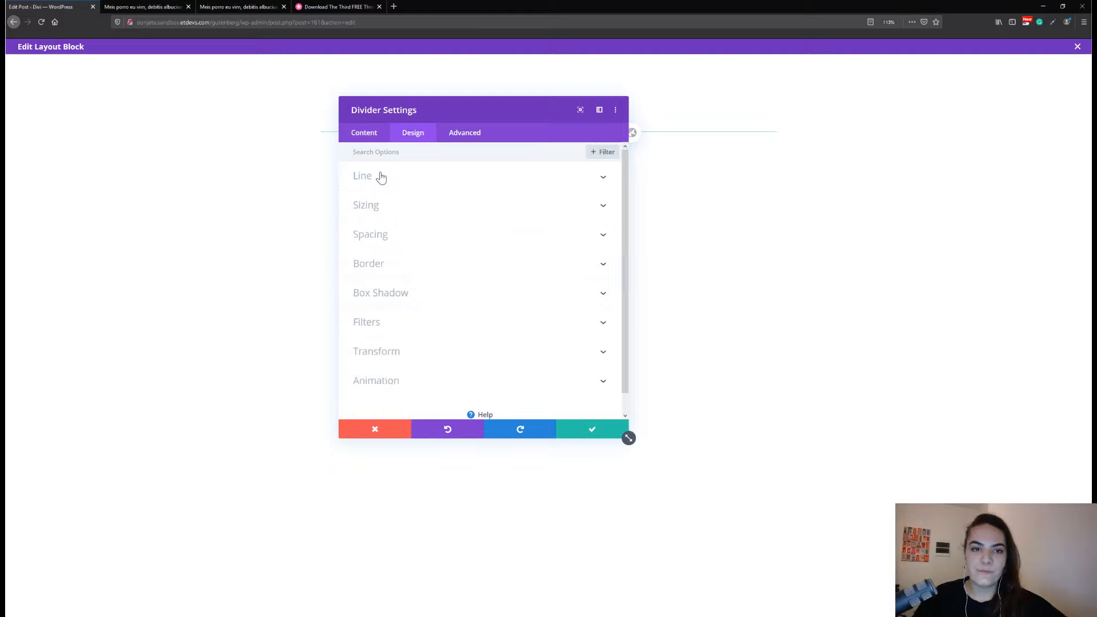
click(402, 186)
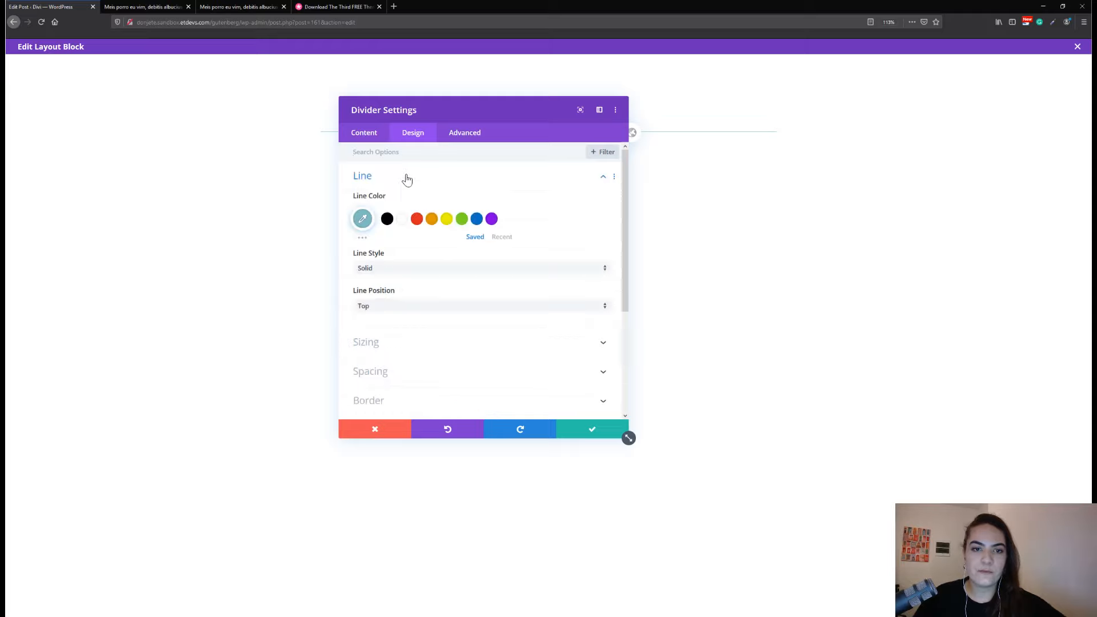
drag(449, 115, 485, 133)
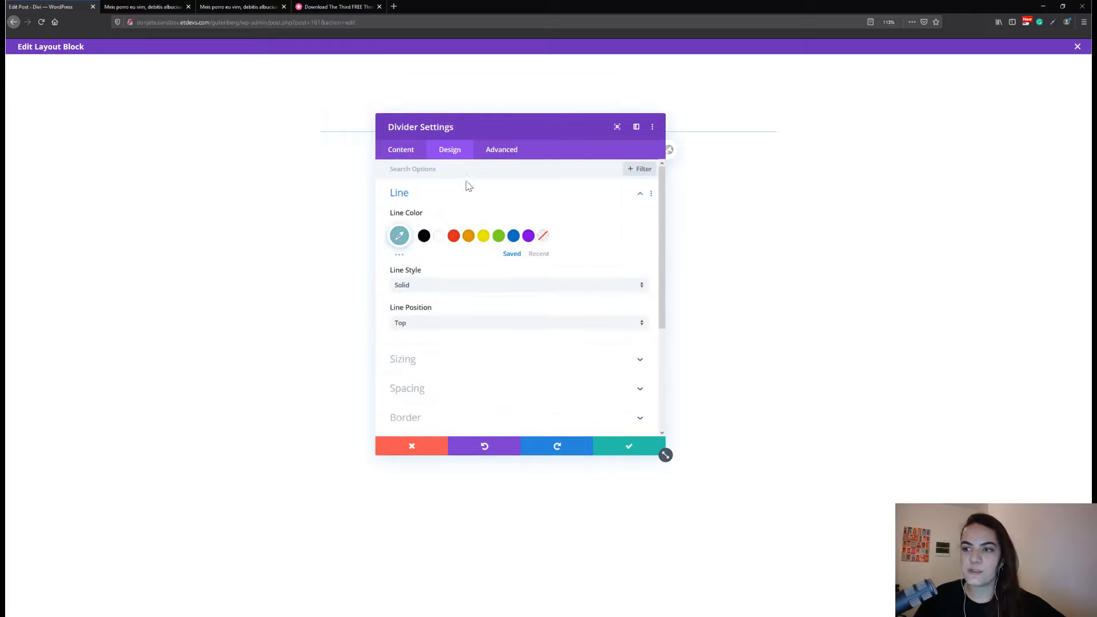
click(400, 236)
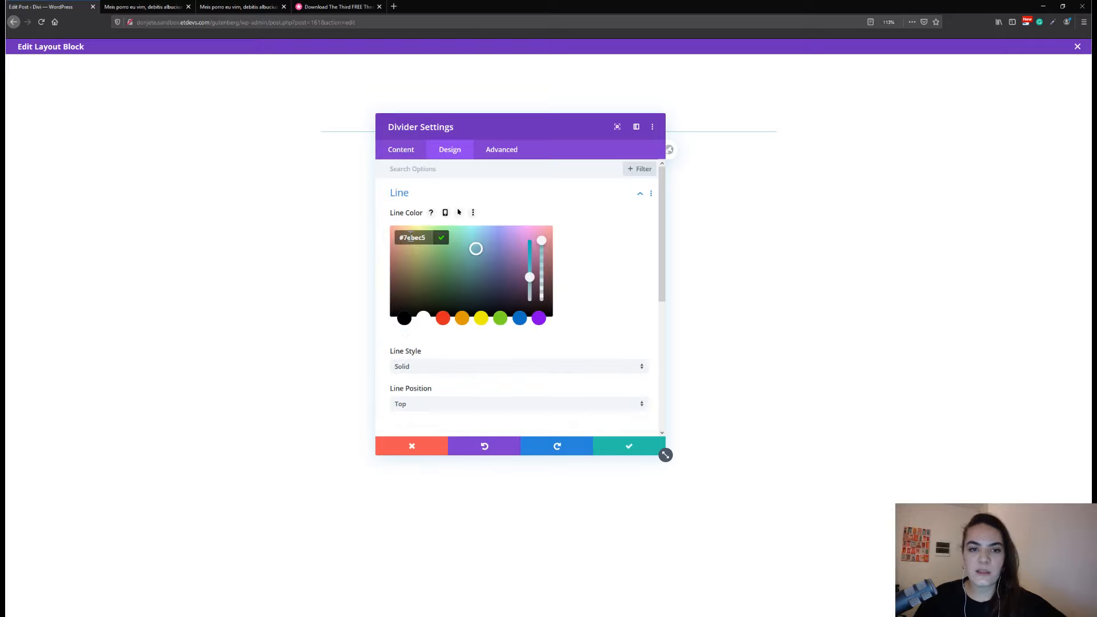
triple_click(410, 237)
text(#fc5)
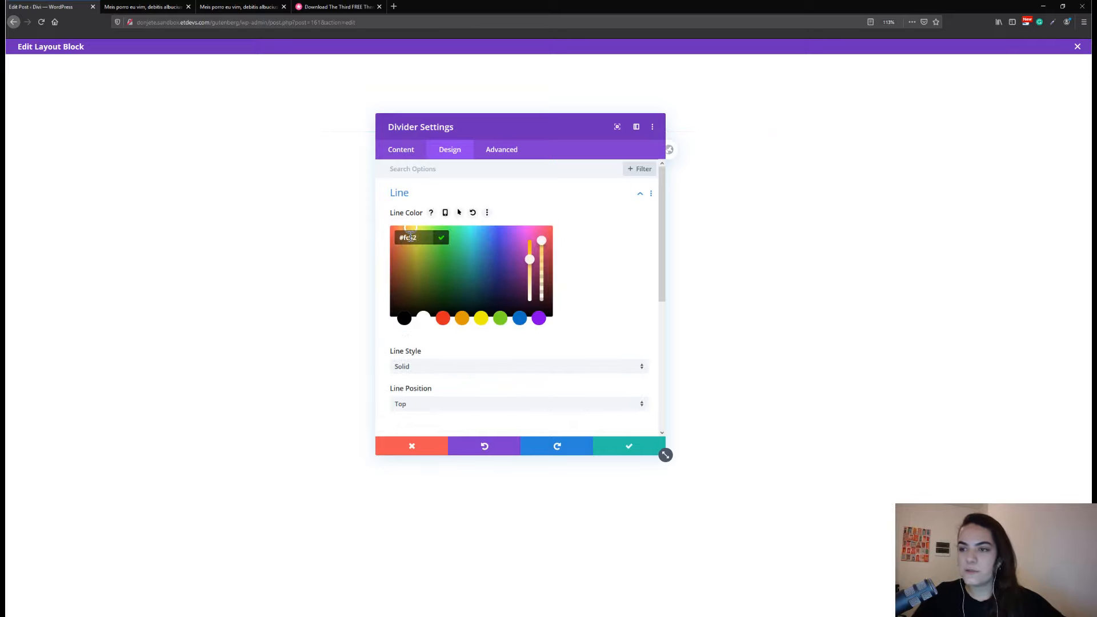
text(2)
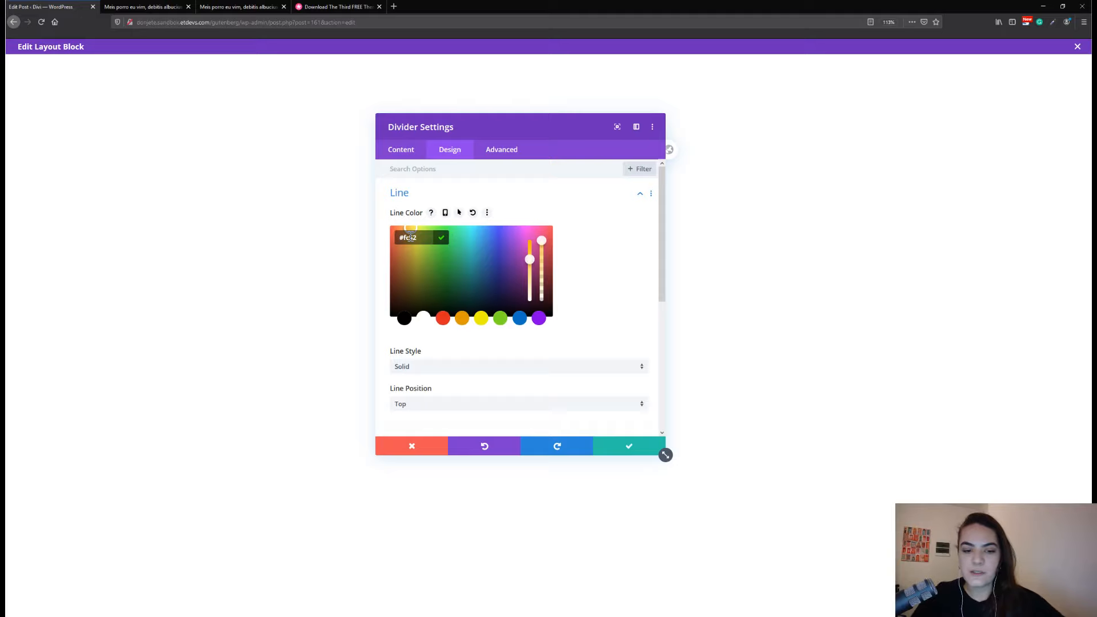
text(6e)
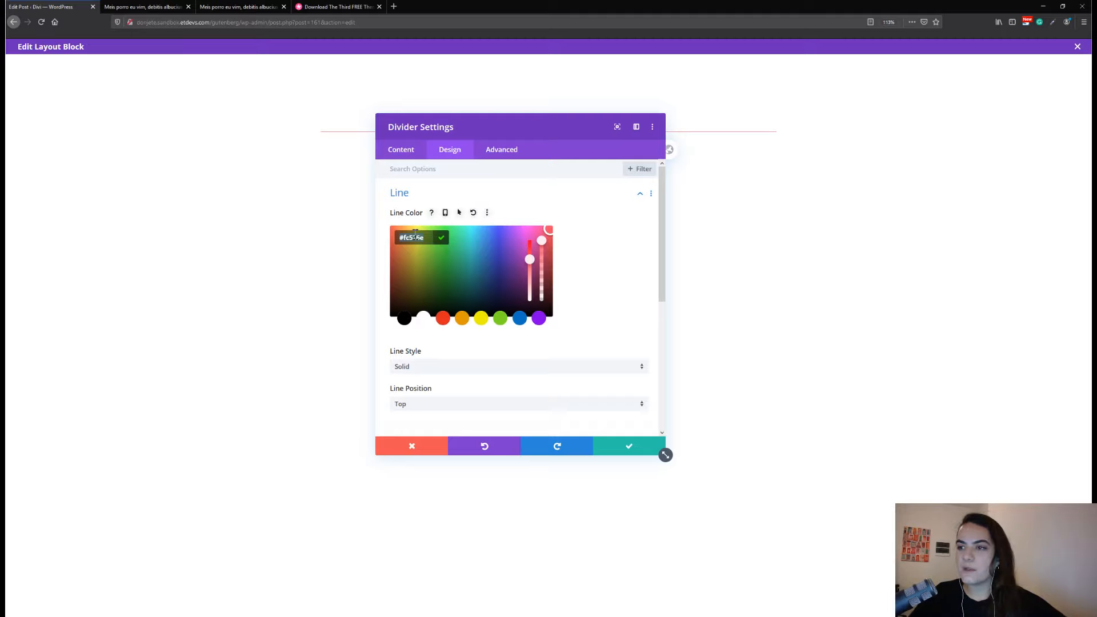
Set the divider's weight to 3px and its width to 30% in the sizing options
scroll(444, 328, down, 3)
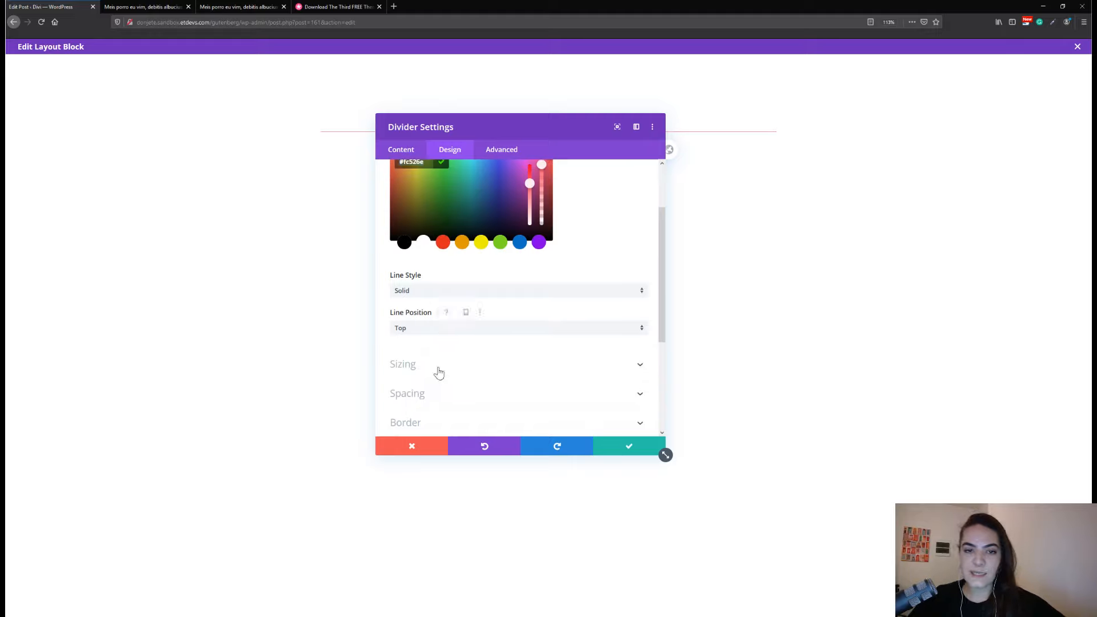
click(438, 368)
click(593, 204)
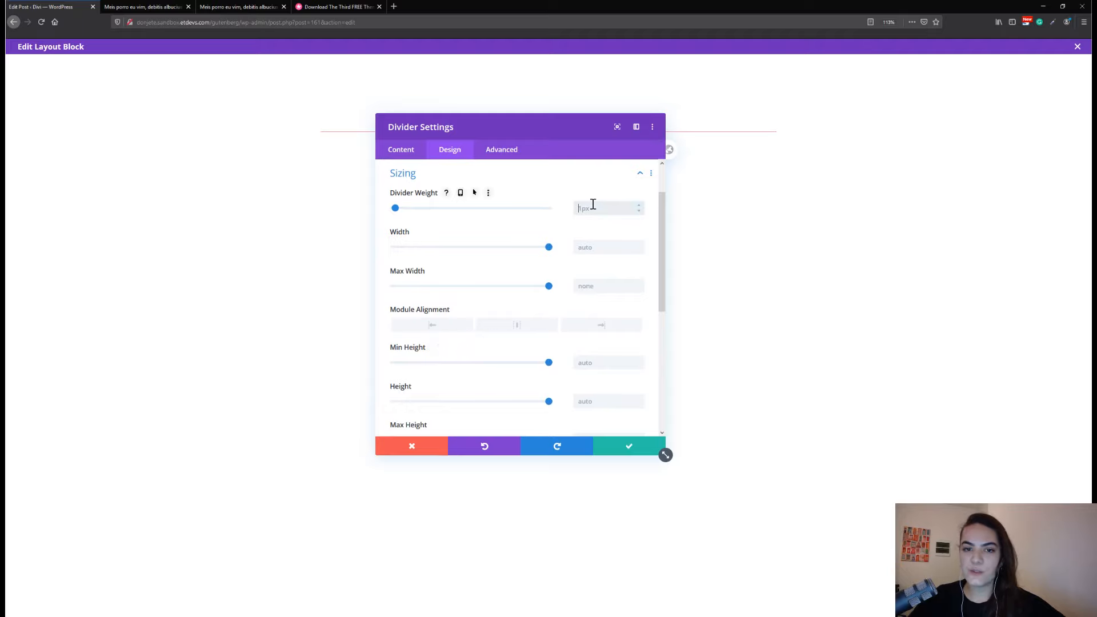
text(3)
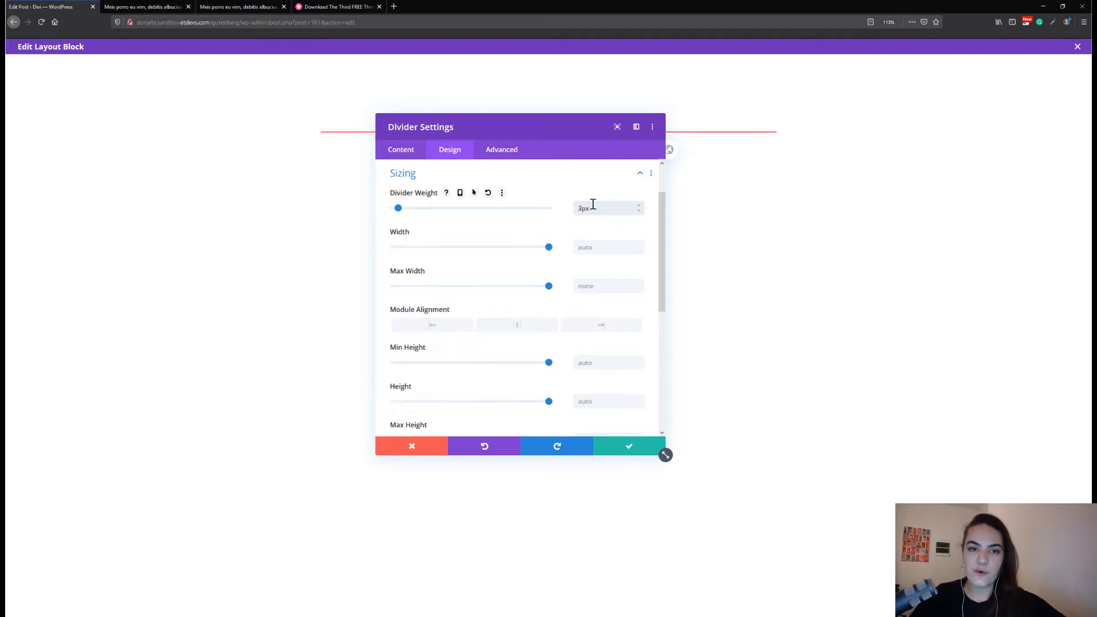
click(586, 245)
text(30%)
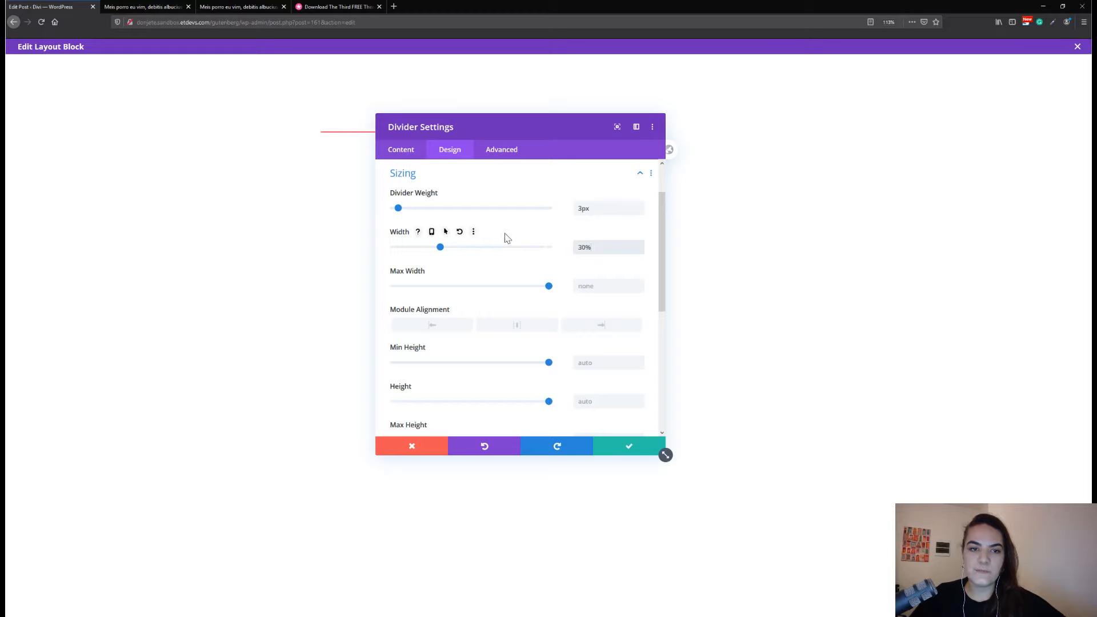
Align the divider module to the right and set its height to 3px
scroll(589, 254, down, 1)
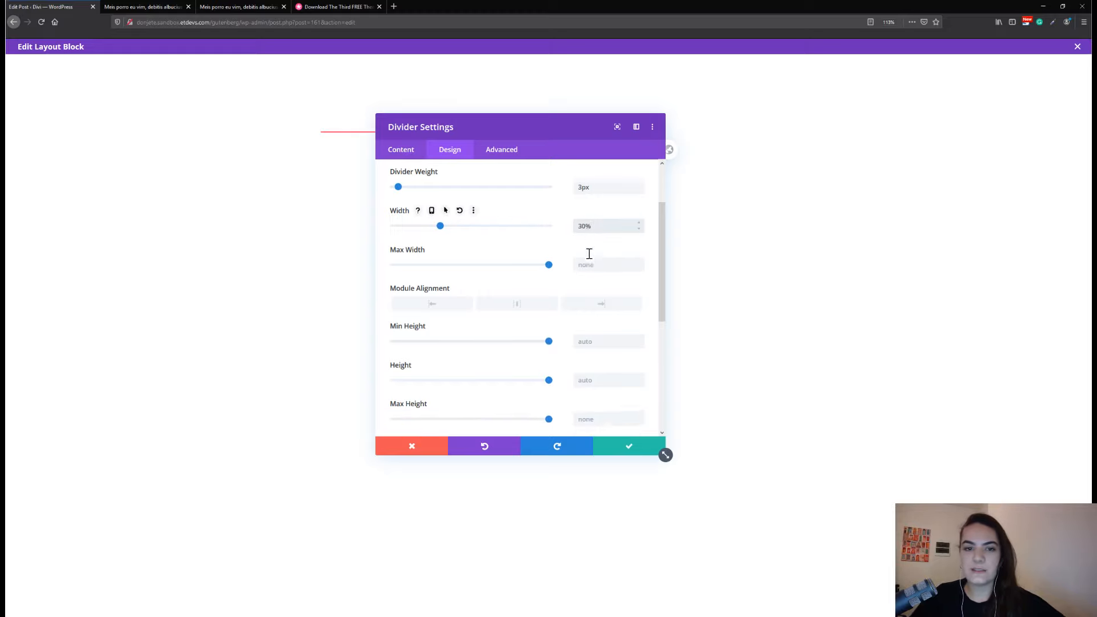
click(587, 311)
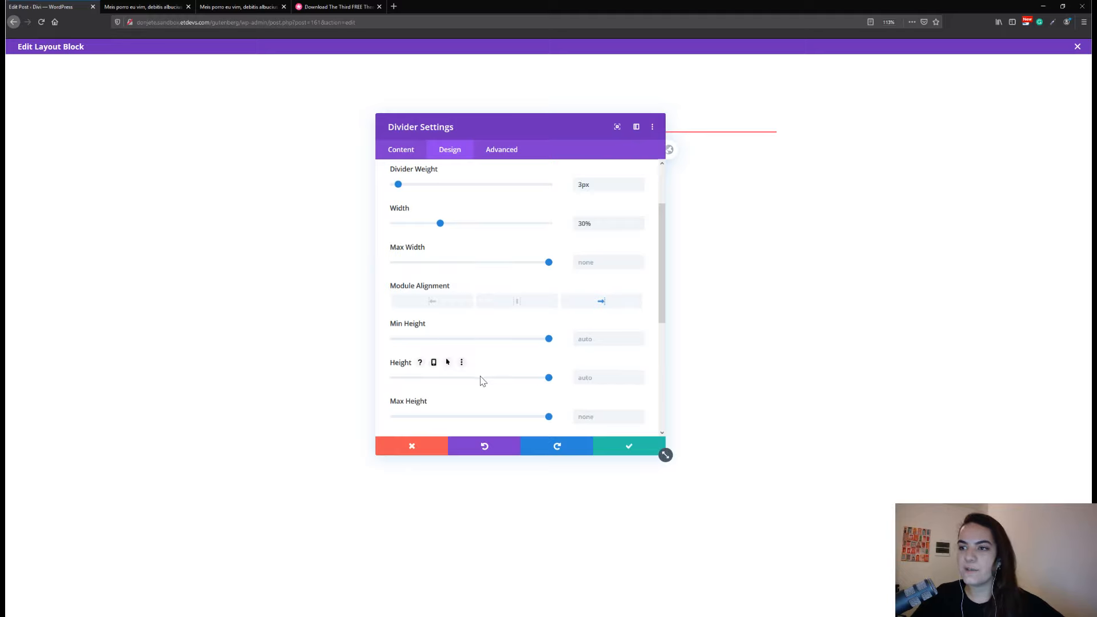
scroll(483, 381, down, 1)
click(584, 345)
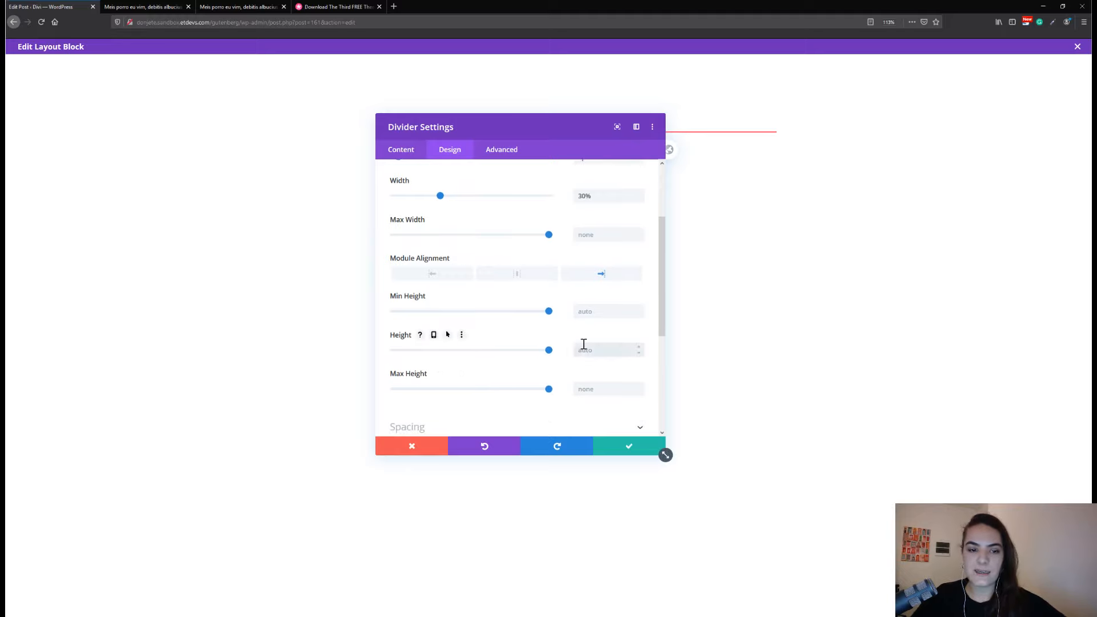
text(3)
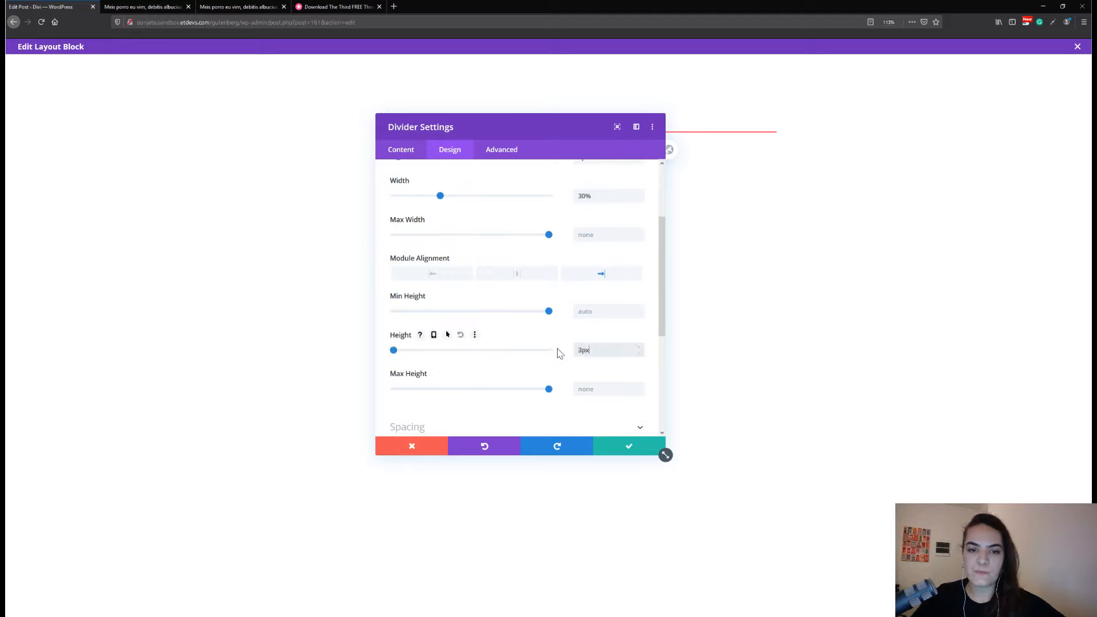
Give the divider a Slide animation with the direction set to Left
scroll(558, 352, down, 2)
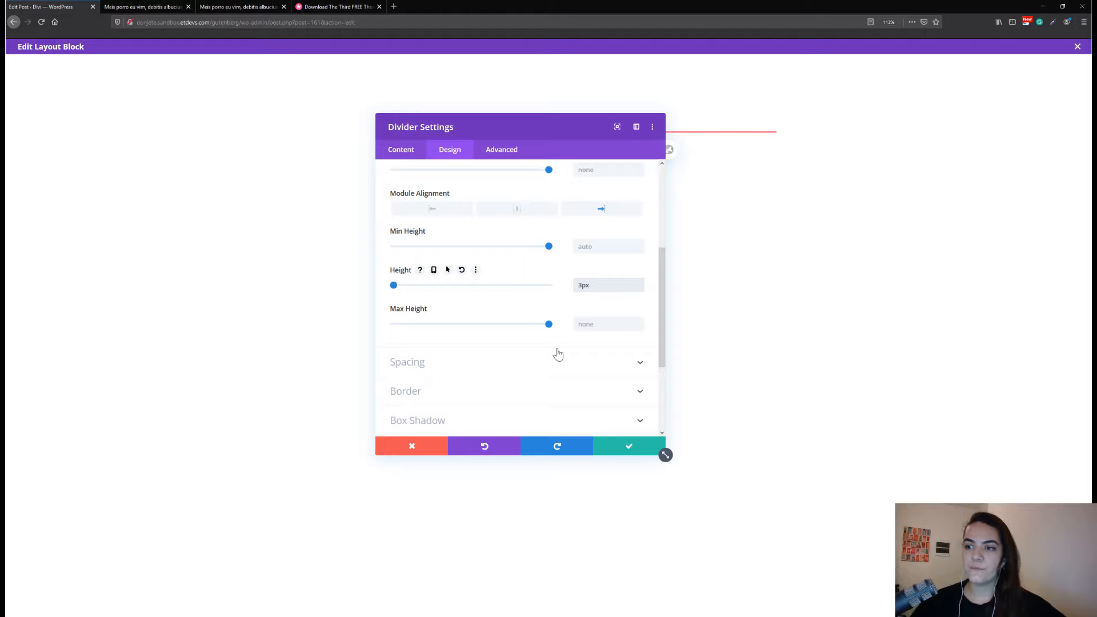
scroll(432, 382, down, 3)
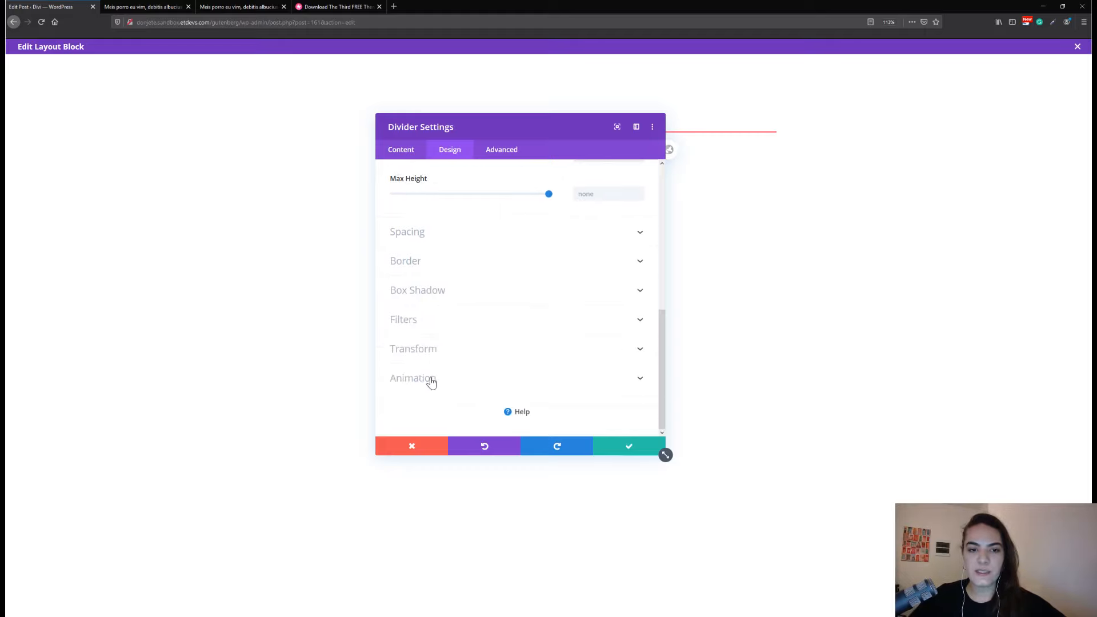
click(430, 386)
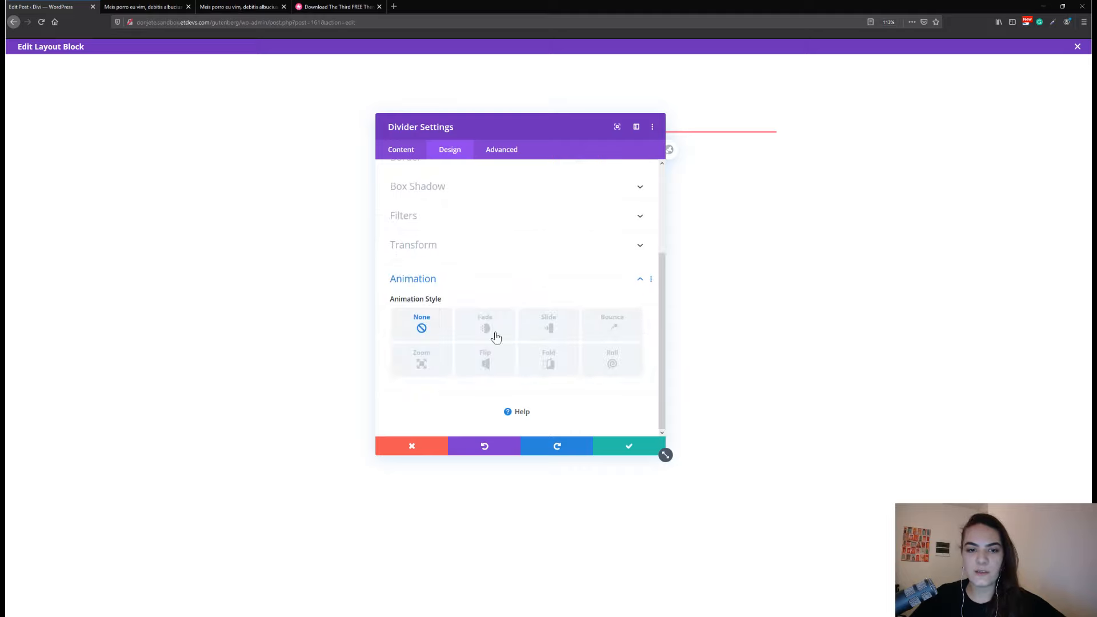
click(550, 329)
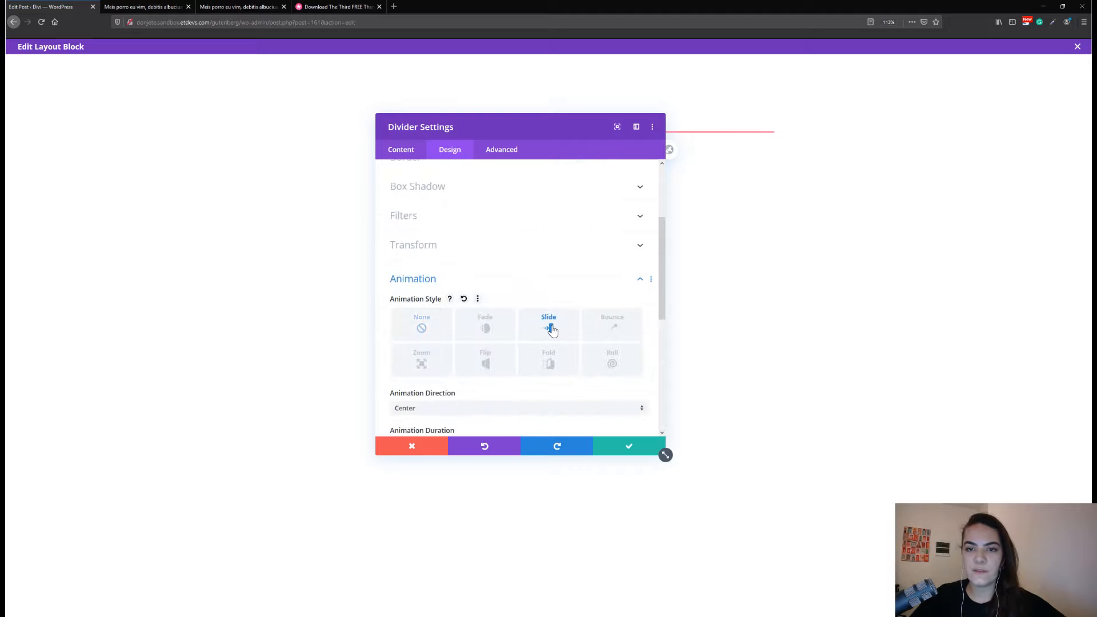
scroll(487, 377, down, 3)
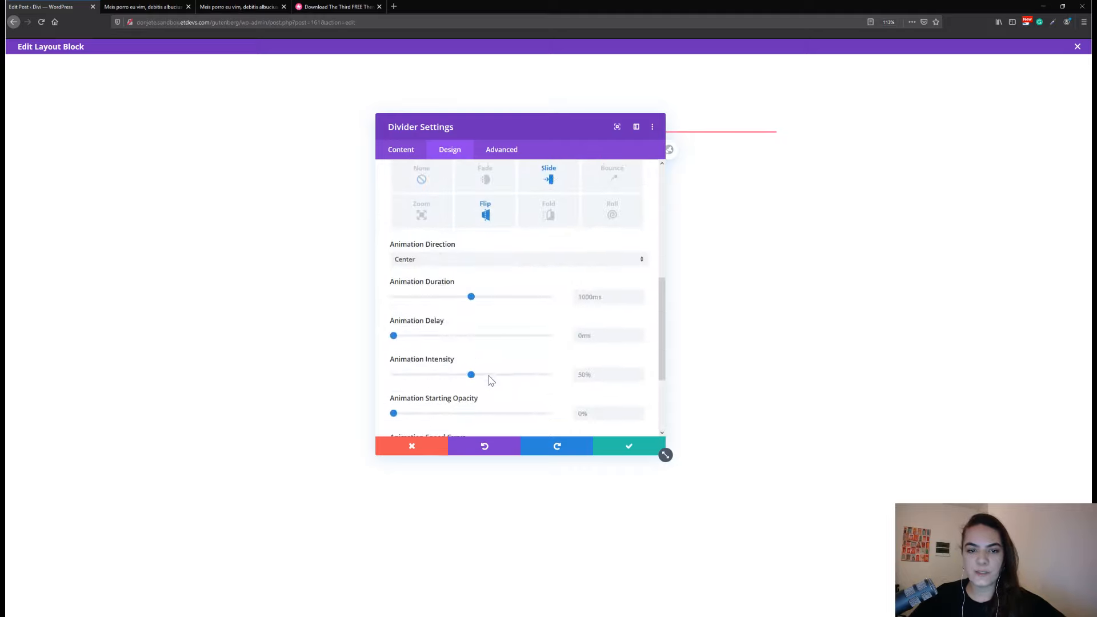
click(435, 261)
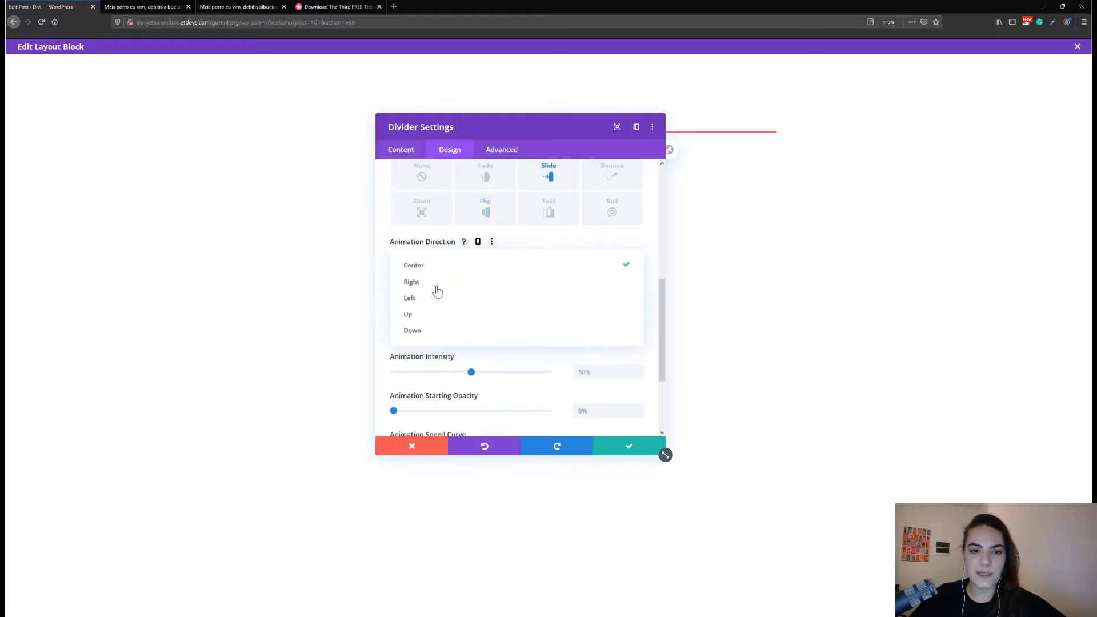
click(437, 298)
Set the divider's animation duration to 2000ms and its animation delay to 500ms
scroll(492, 292, down, 2)
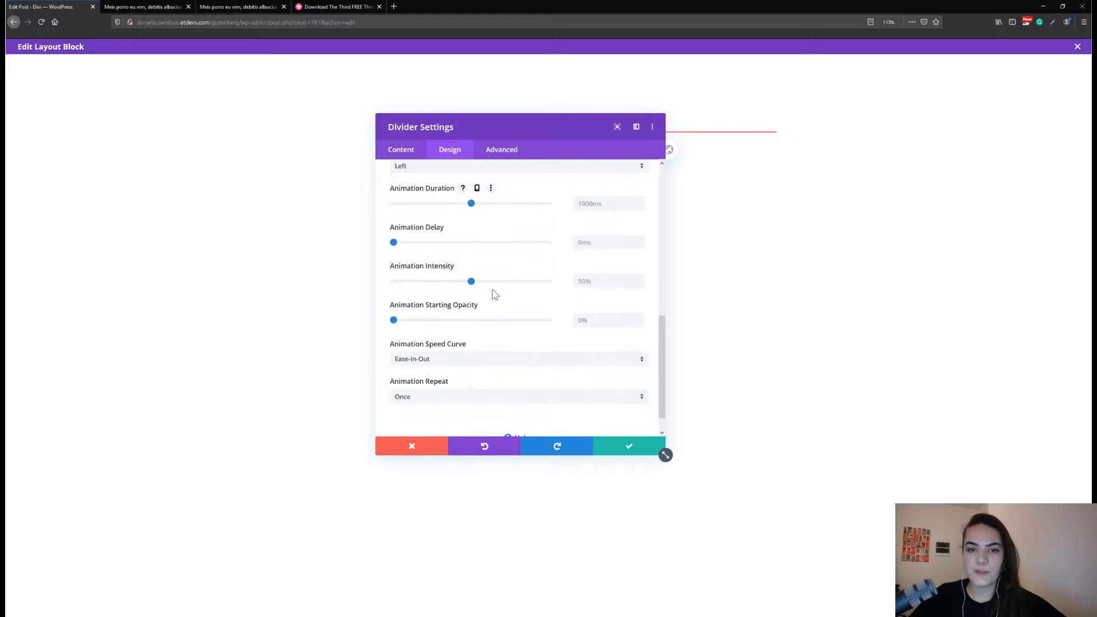
click(598, 199)
text(20)
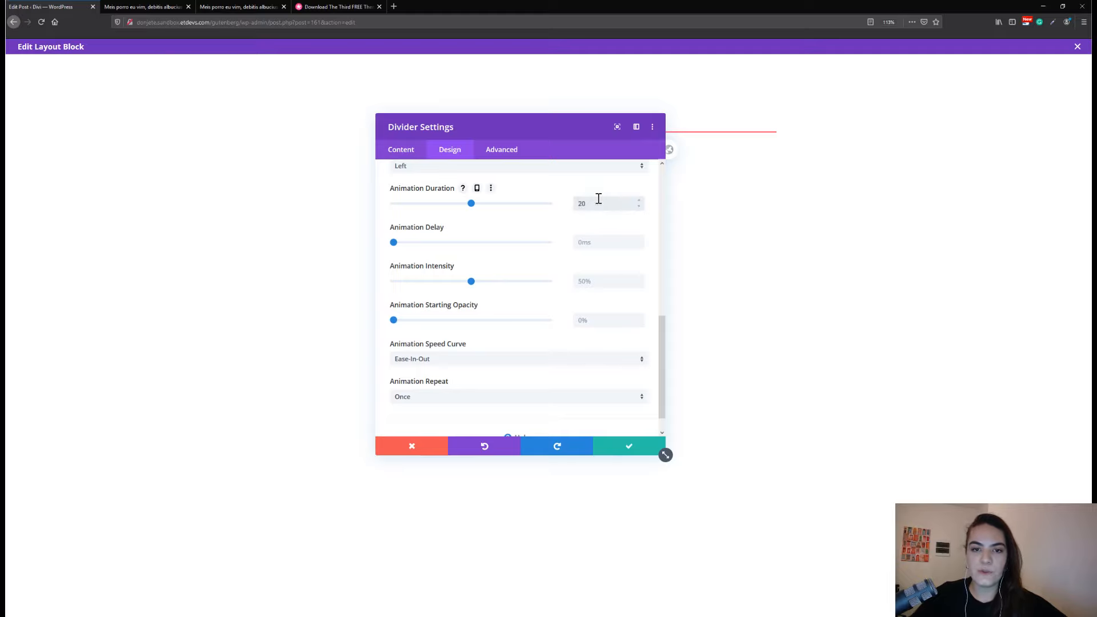
text(00ms)
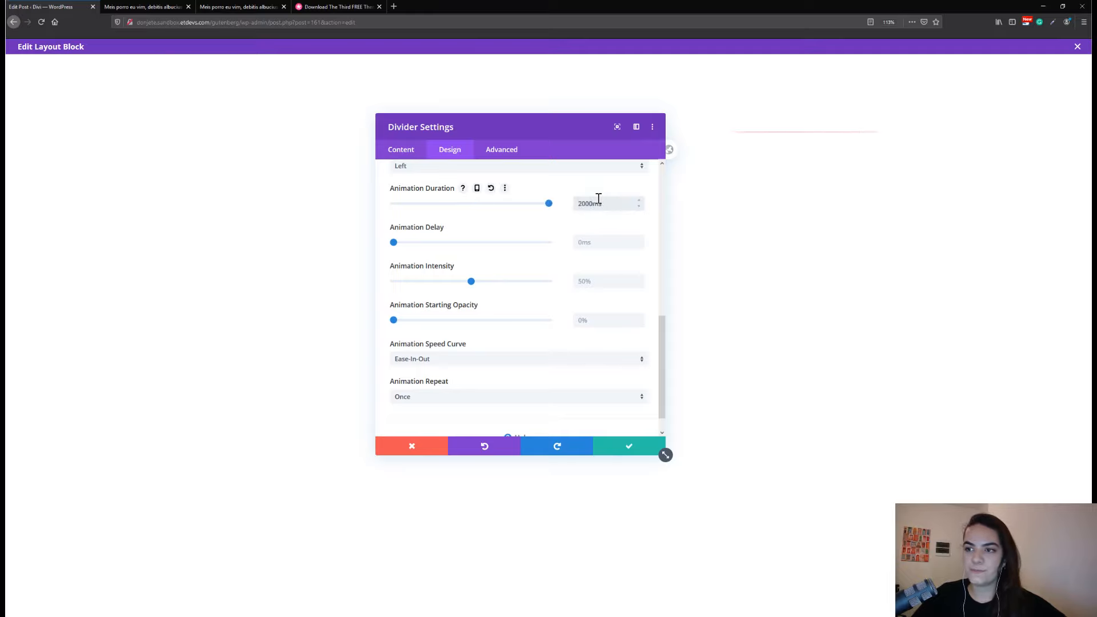
click(593, 242)
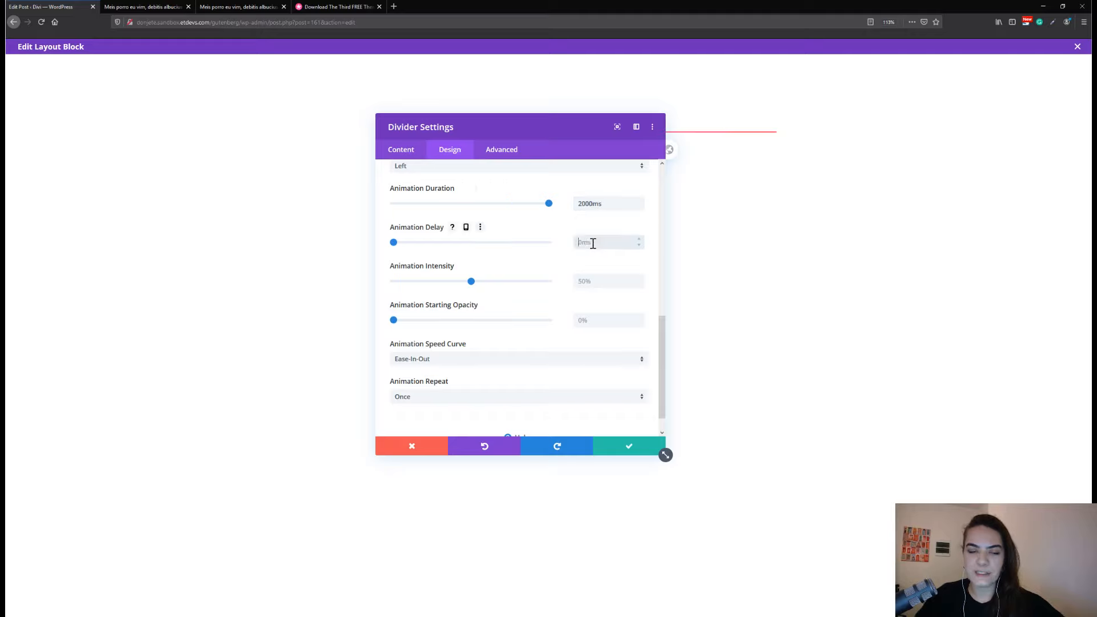
text(500ms)
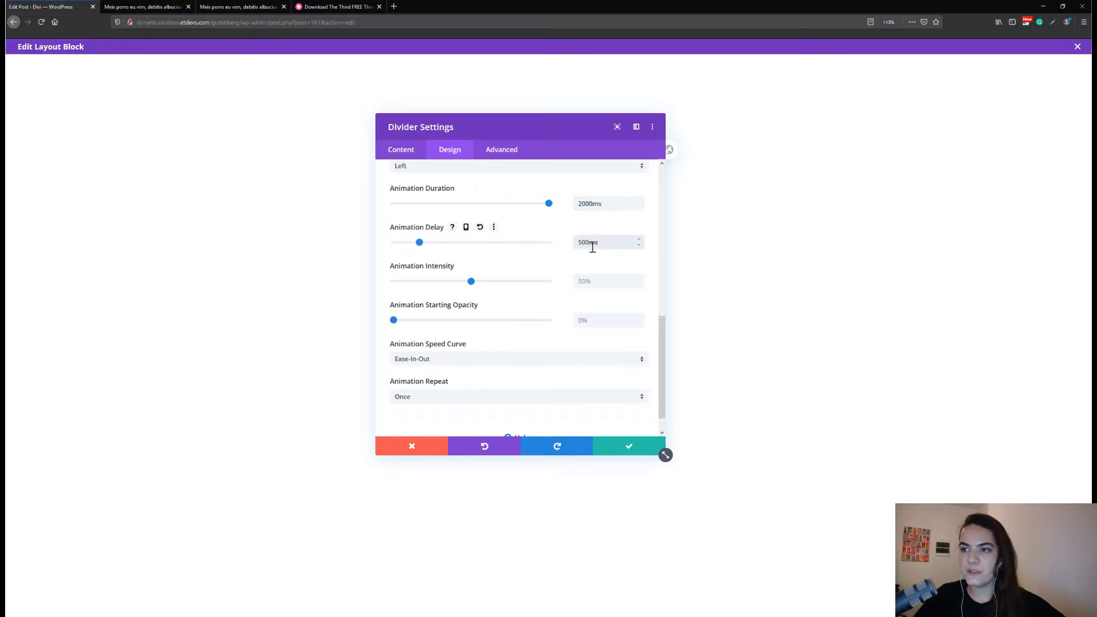
Set the divider's animation intensity and starting opacity to 100% and save the module settings
scroll(590, 260, down, 1)
click(589, 256)
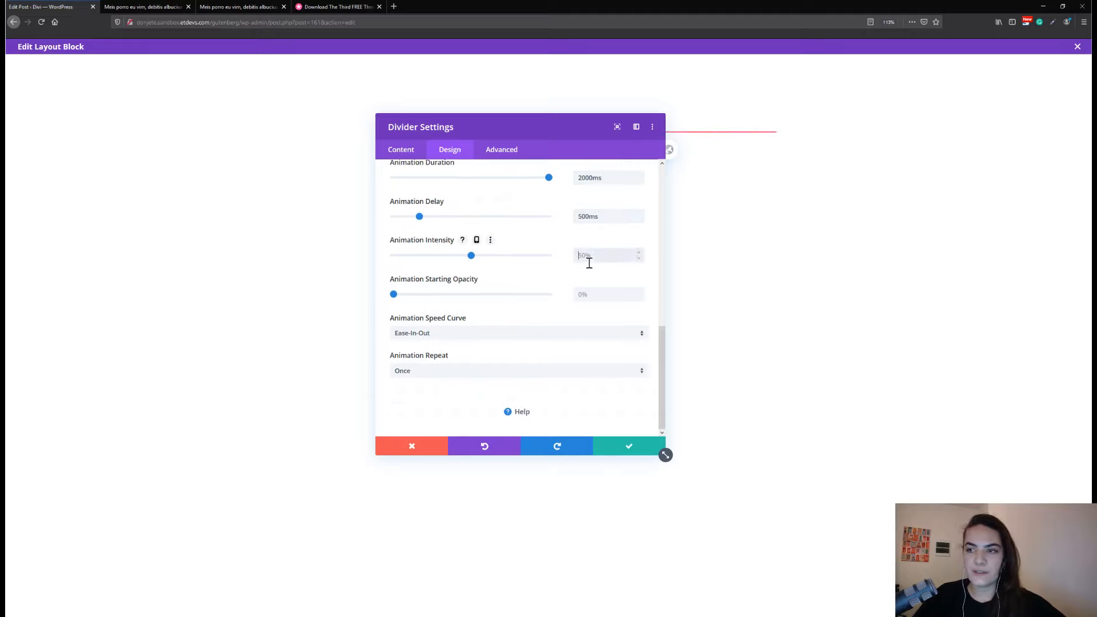
text(100%)
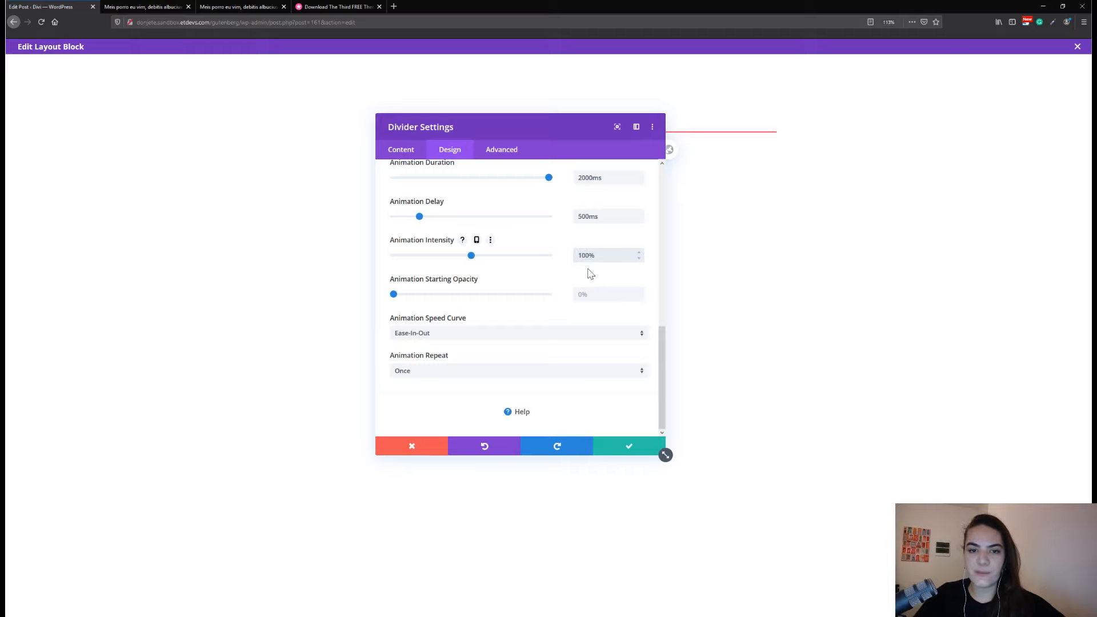
click(587, 295)
text(100%)
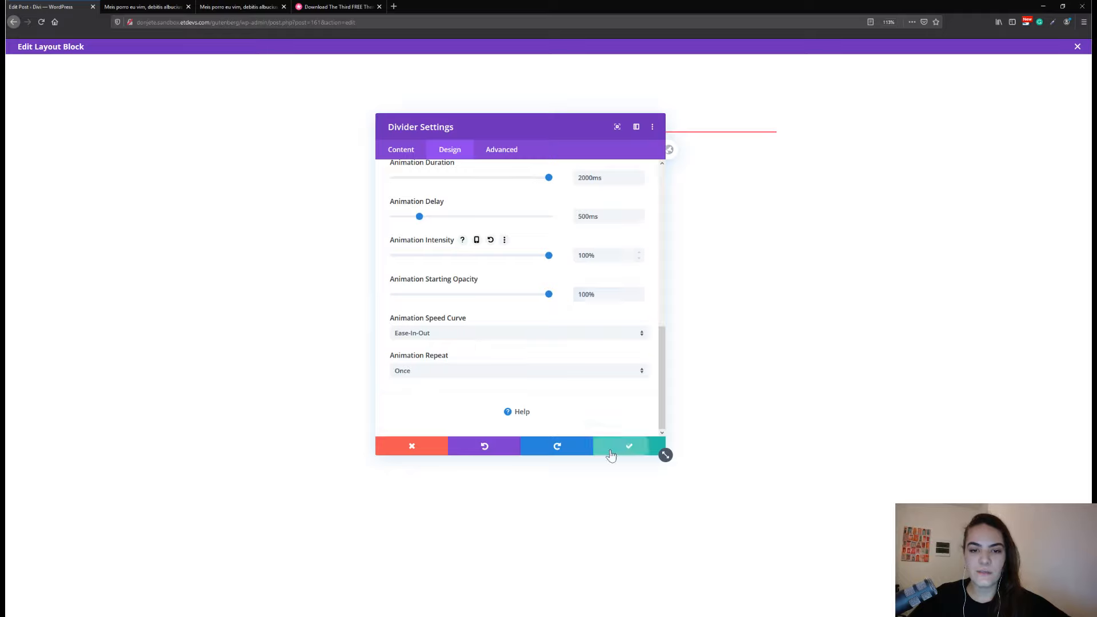
click(658, 448)
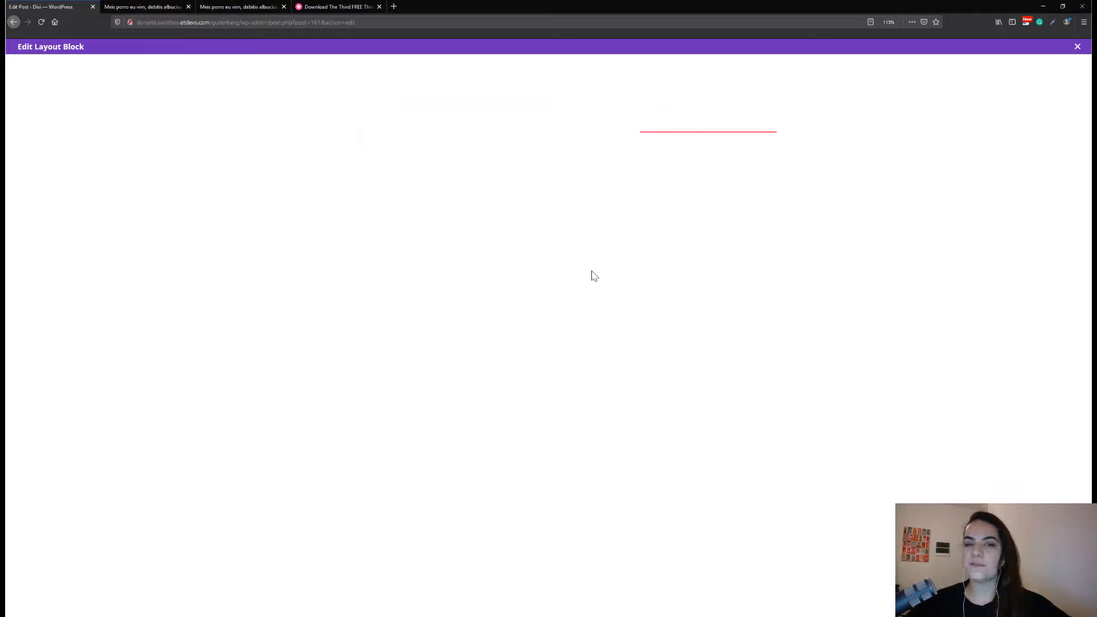
Check the finished example post for reference and add a second Divider module beneath the red divider line
click(173, 6)
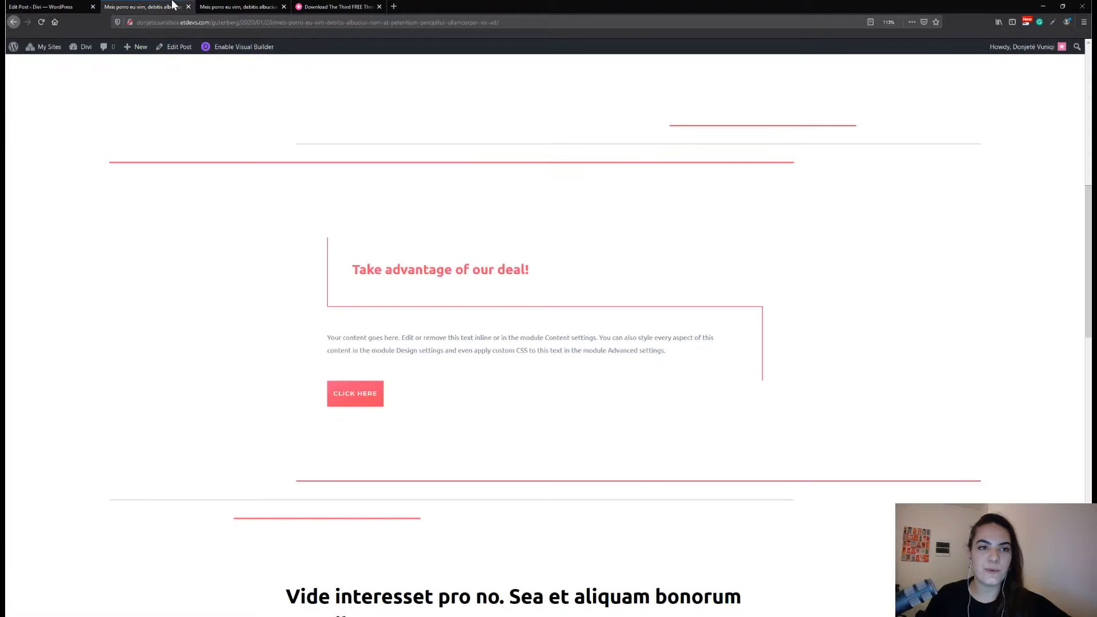
click(66, 6)
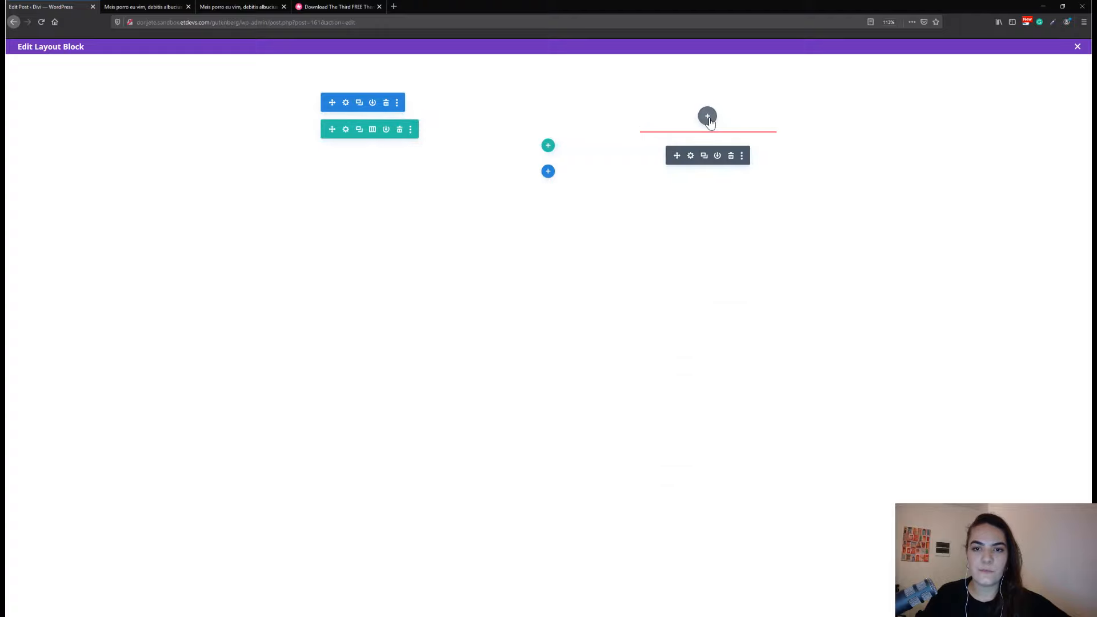
click(708, 117)
text(divider)
key(Return)
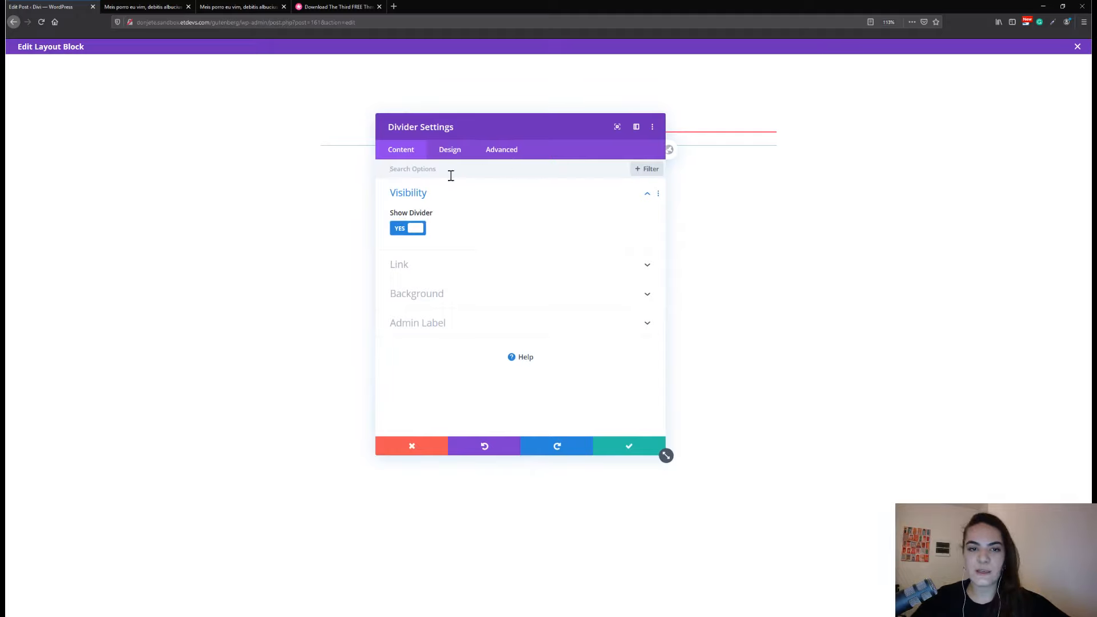
Set the second divider's line color to #e1e3e8
click(450, 150)
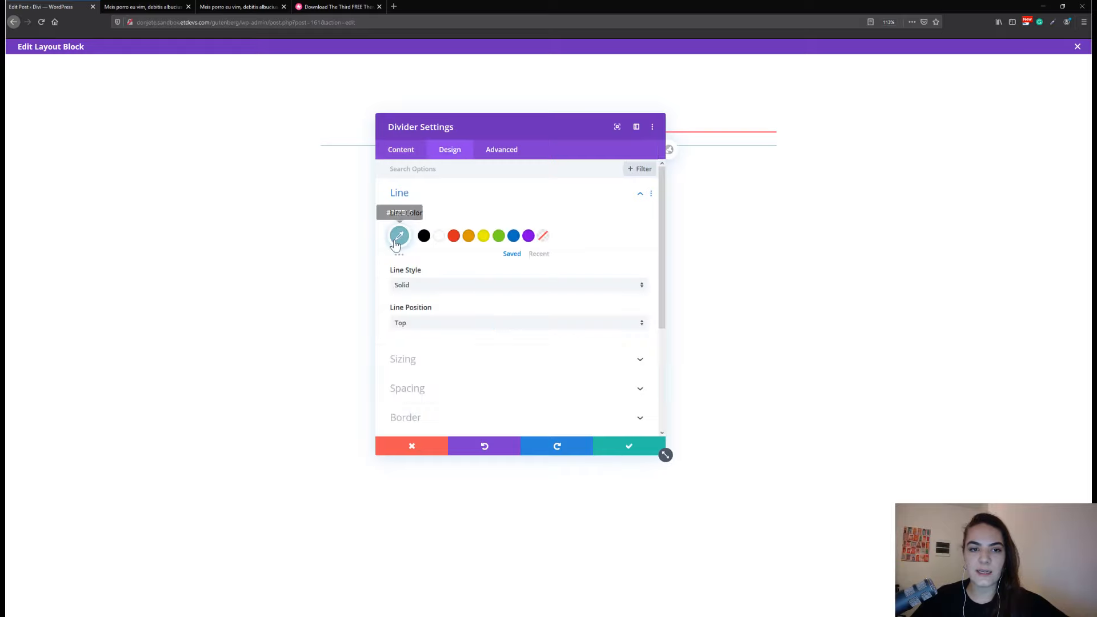
click(398, 236)
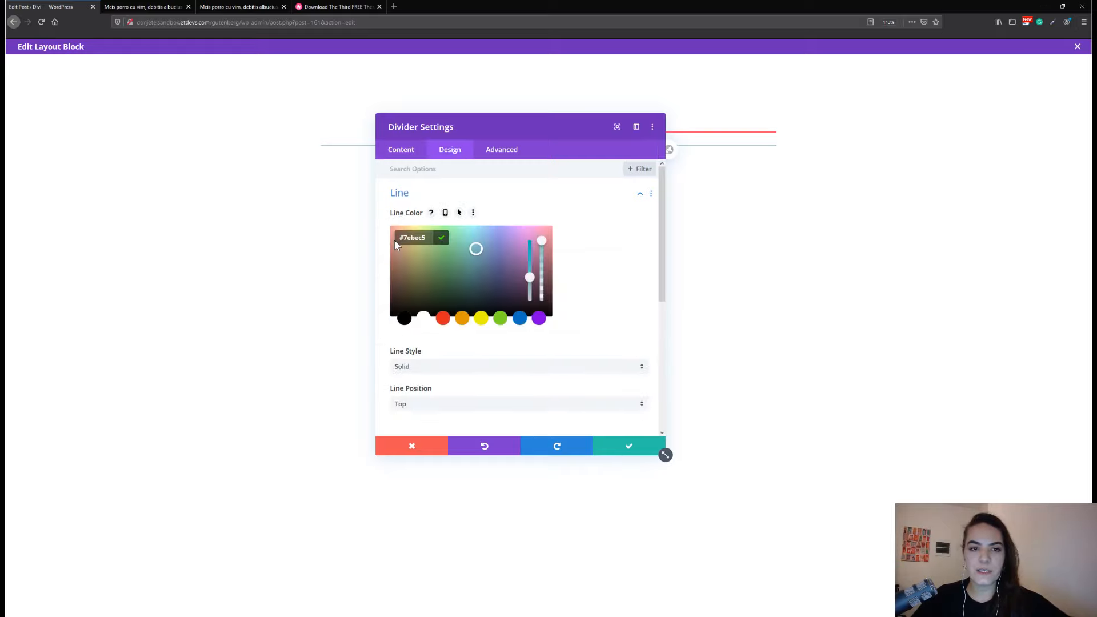
text(#e)
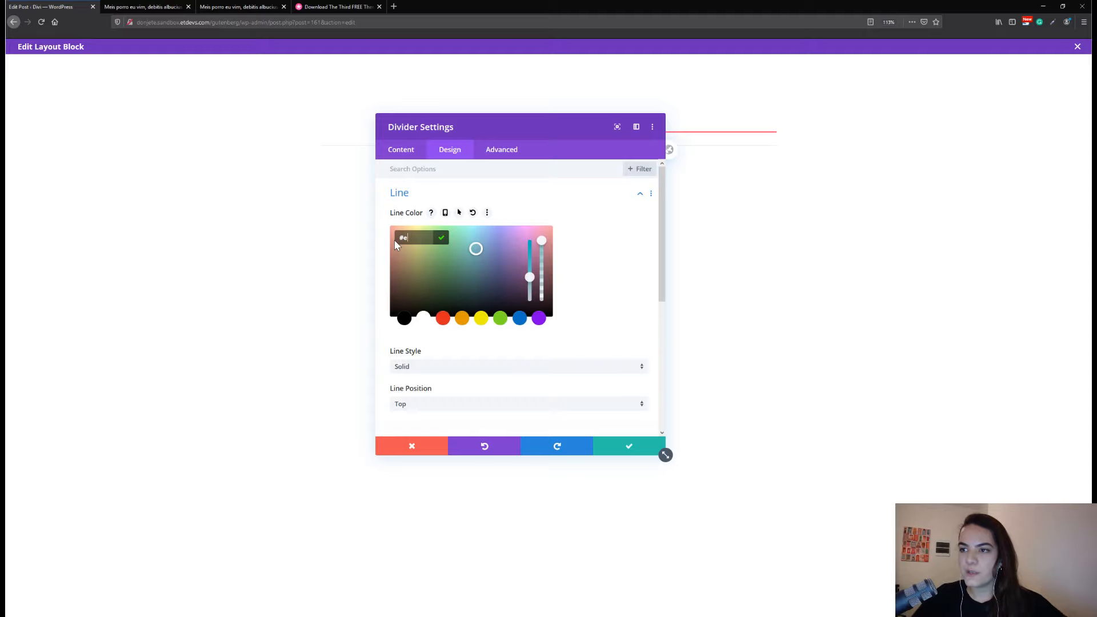
text(1e3e8)
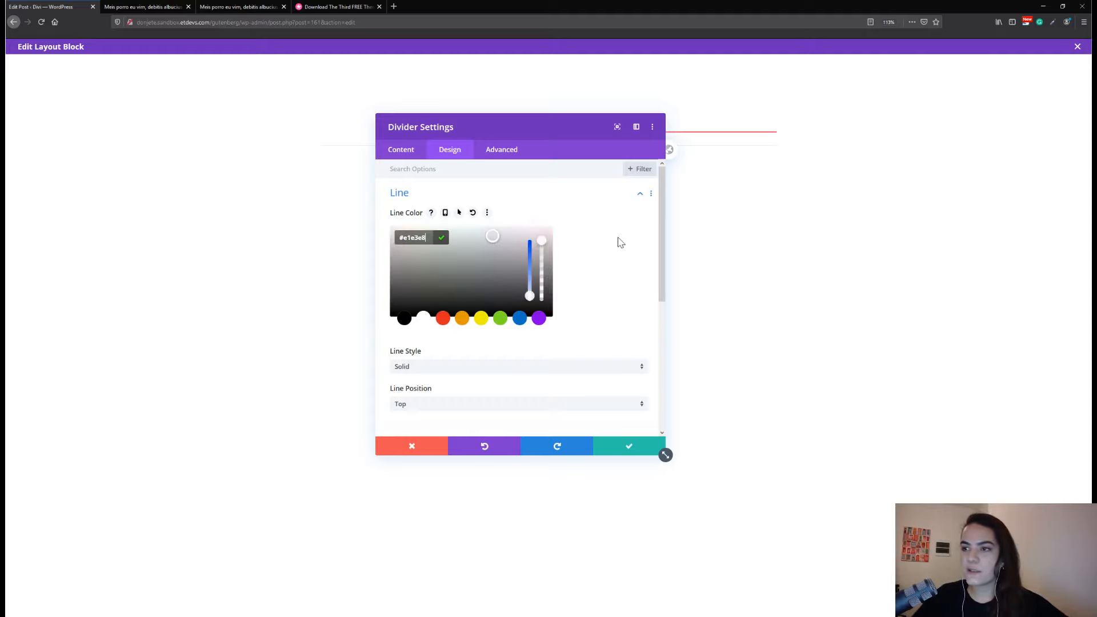
Set the second divider's weight to 3px and its height to 3px
scroll(620, 243, down, 5)
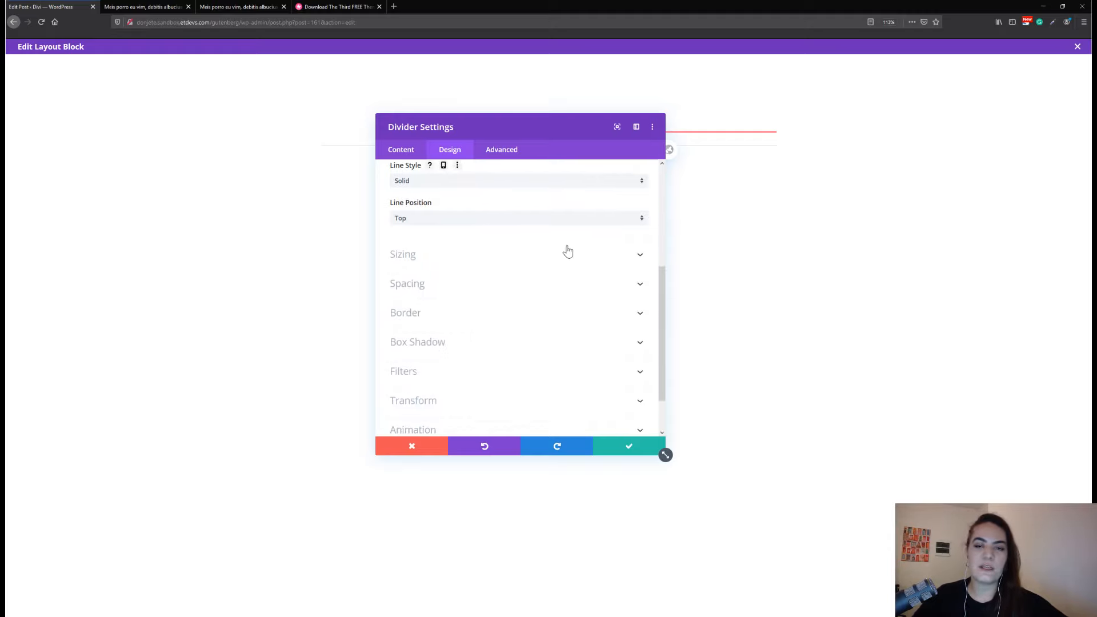
click(500, 257)
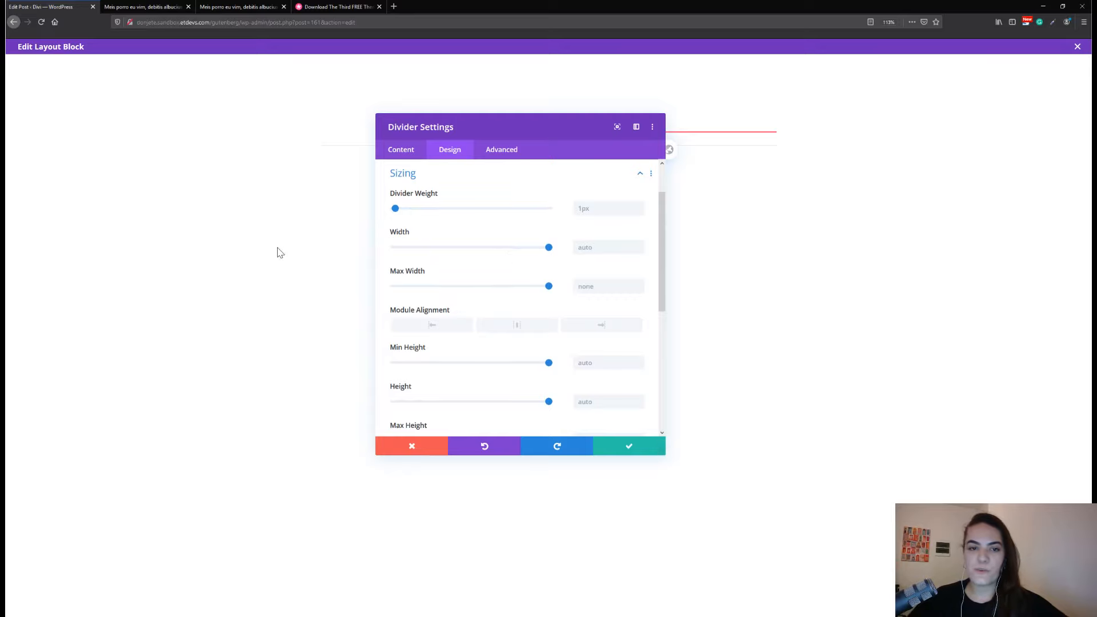
click(588, 211)
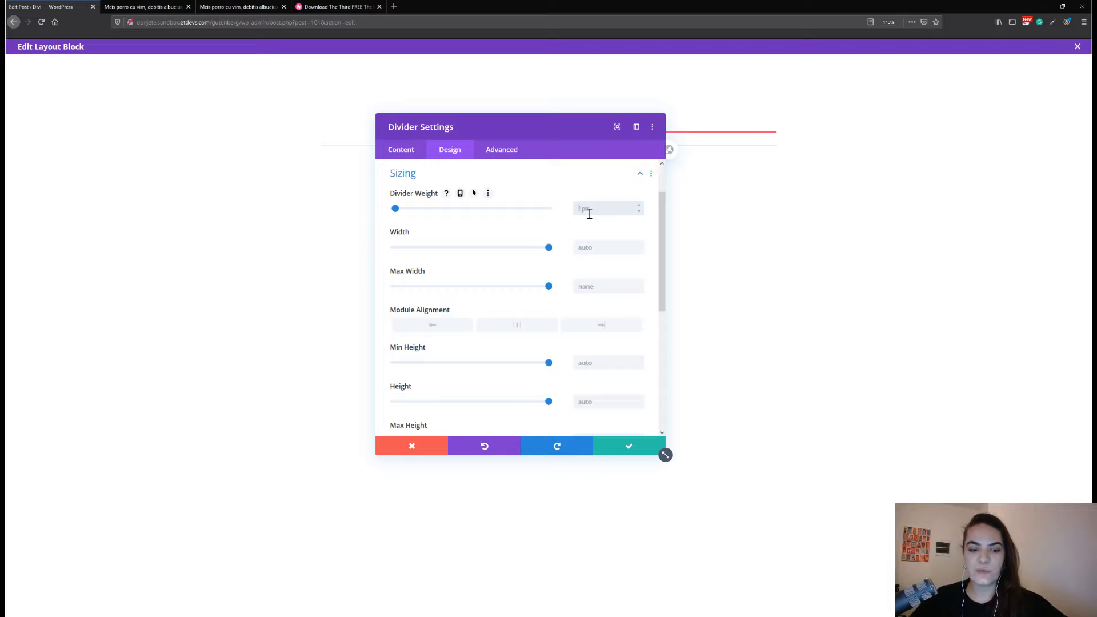
text(3)
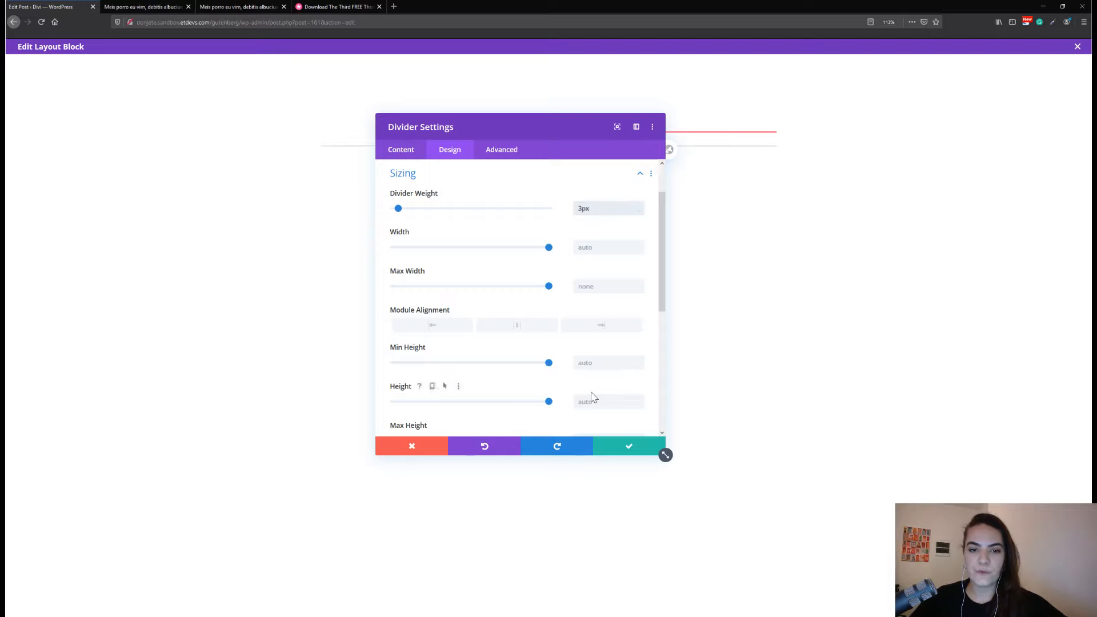
click(589, 400)
text(3)
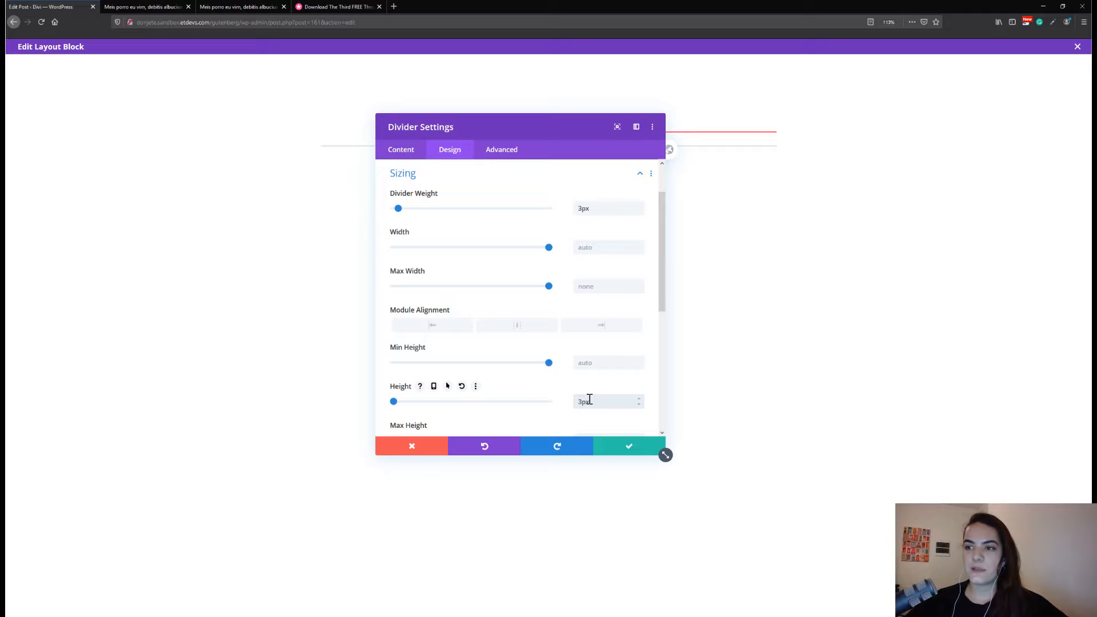
Offset the second divider like the gray line in the example post, with a right margin of -20% and a left margin of 10%
scroll(451, 406, down, 5)
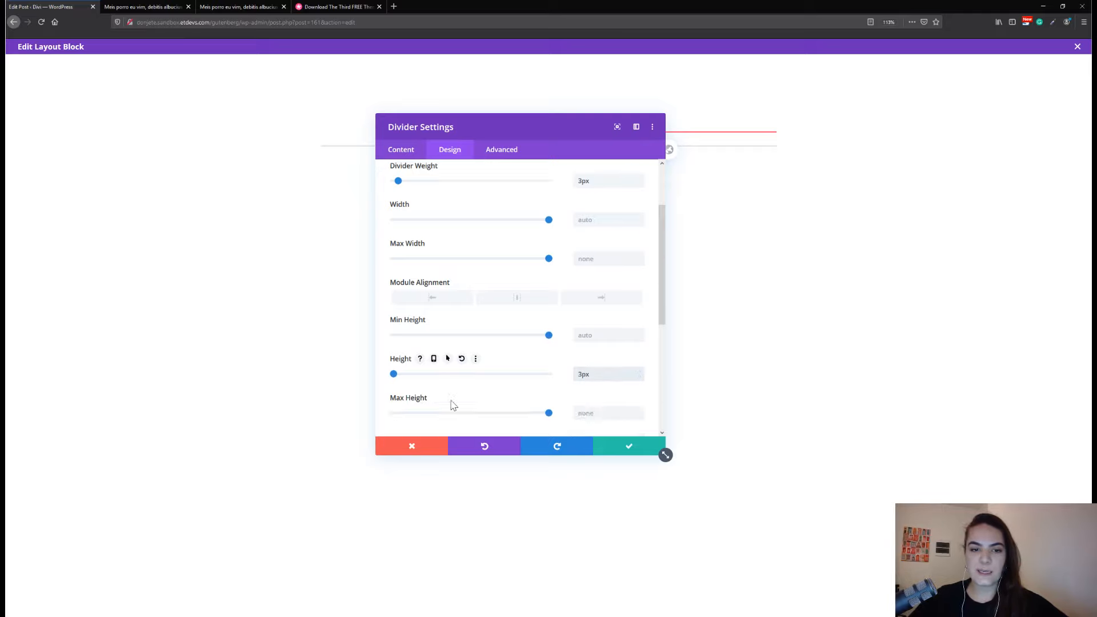
click(441, 231)
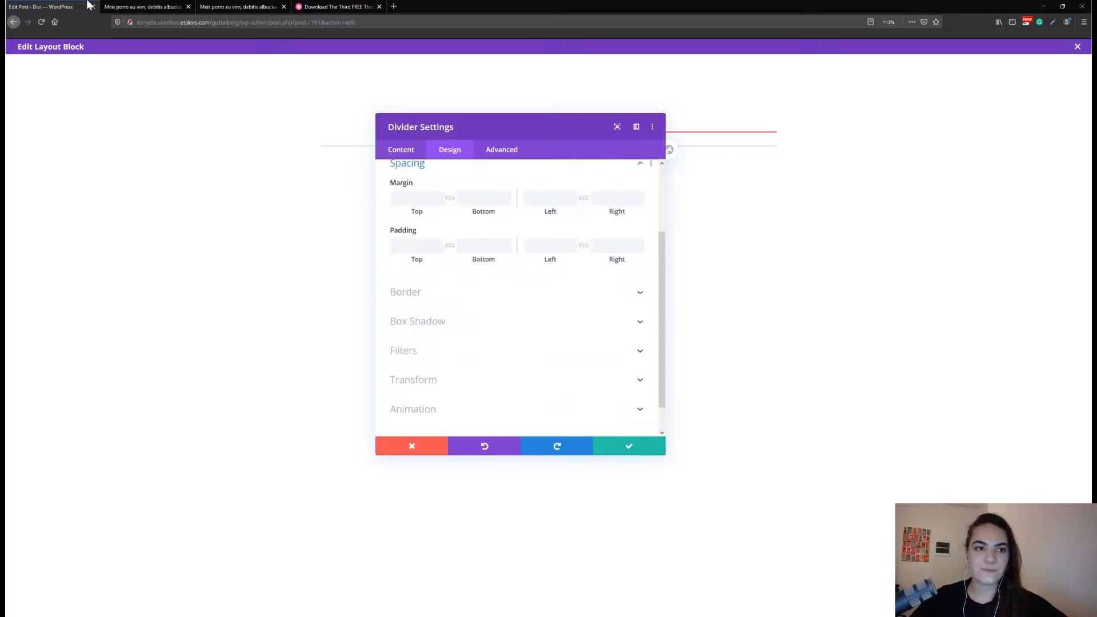
click(131, 7)
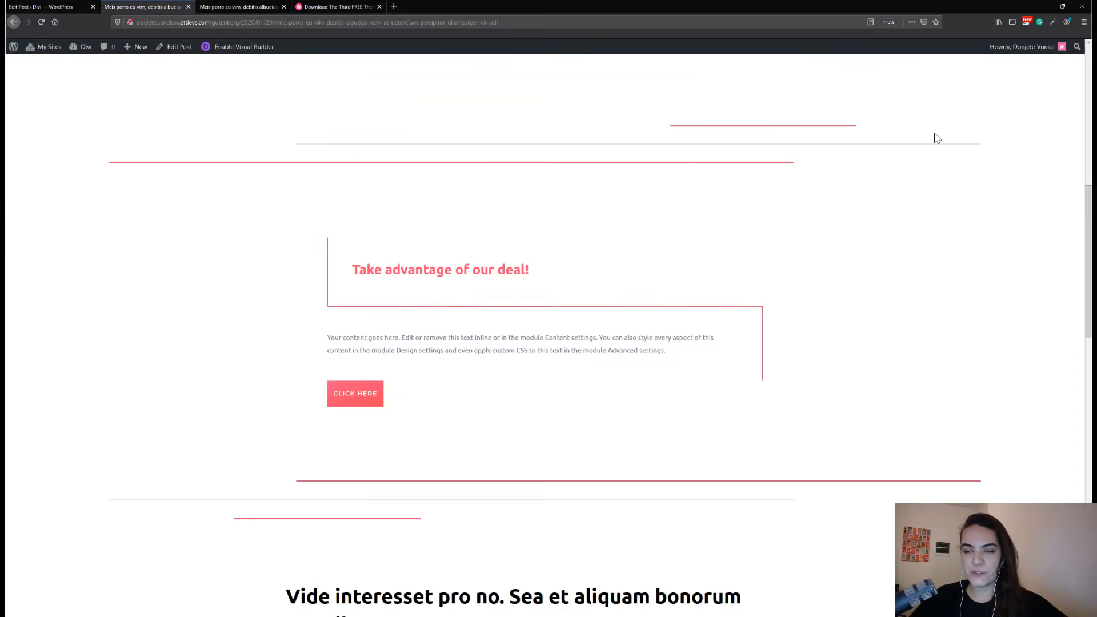
click(46, 6)
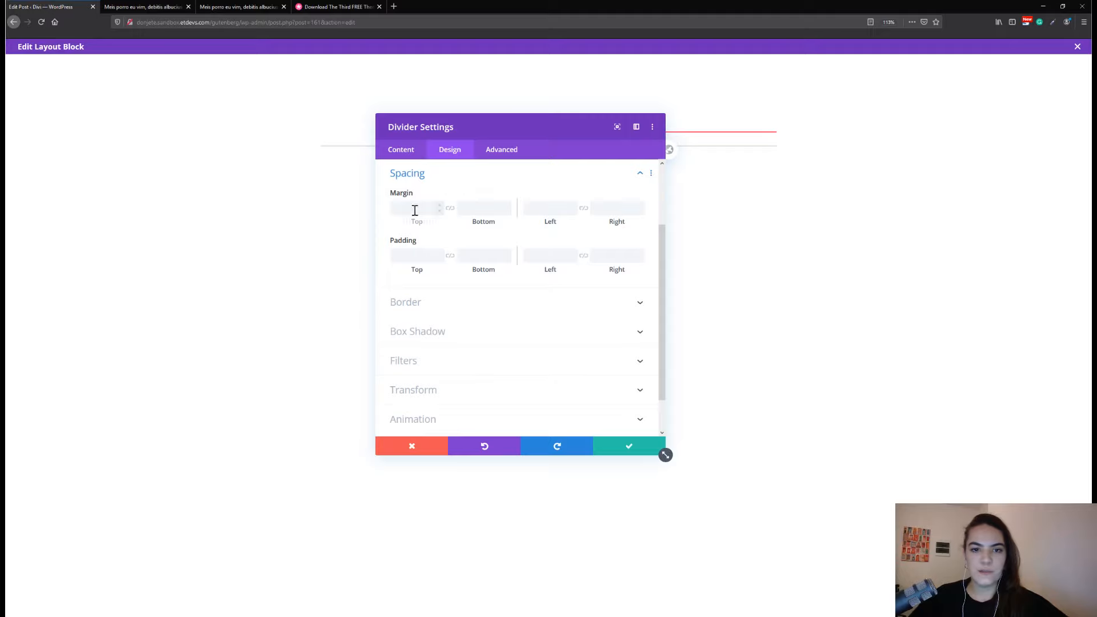
click(612, 206)
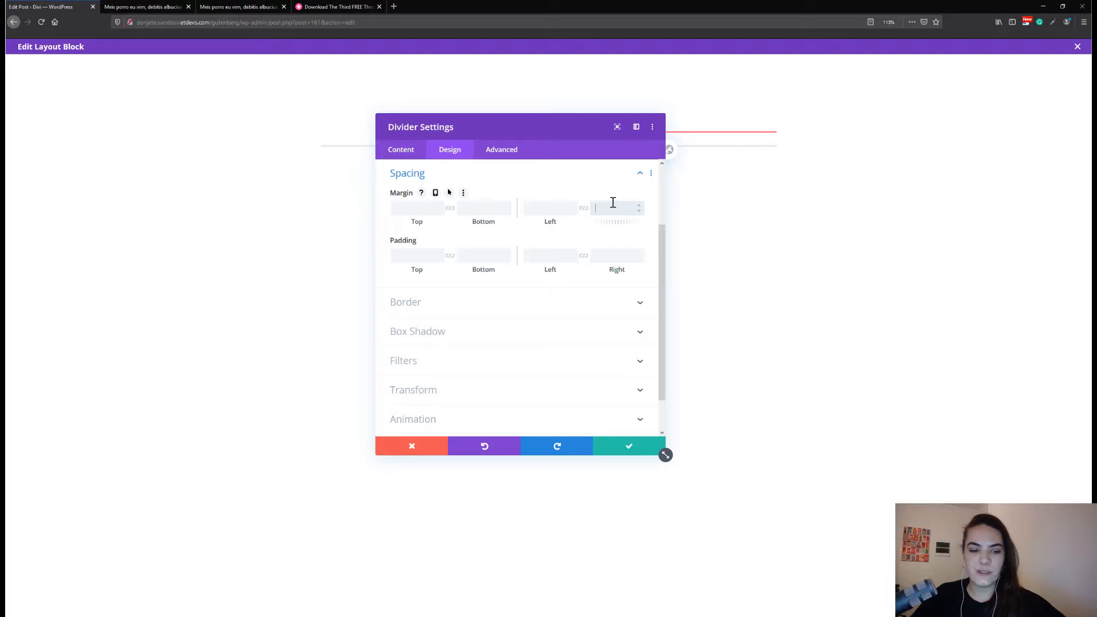
text(-20%)
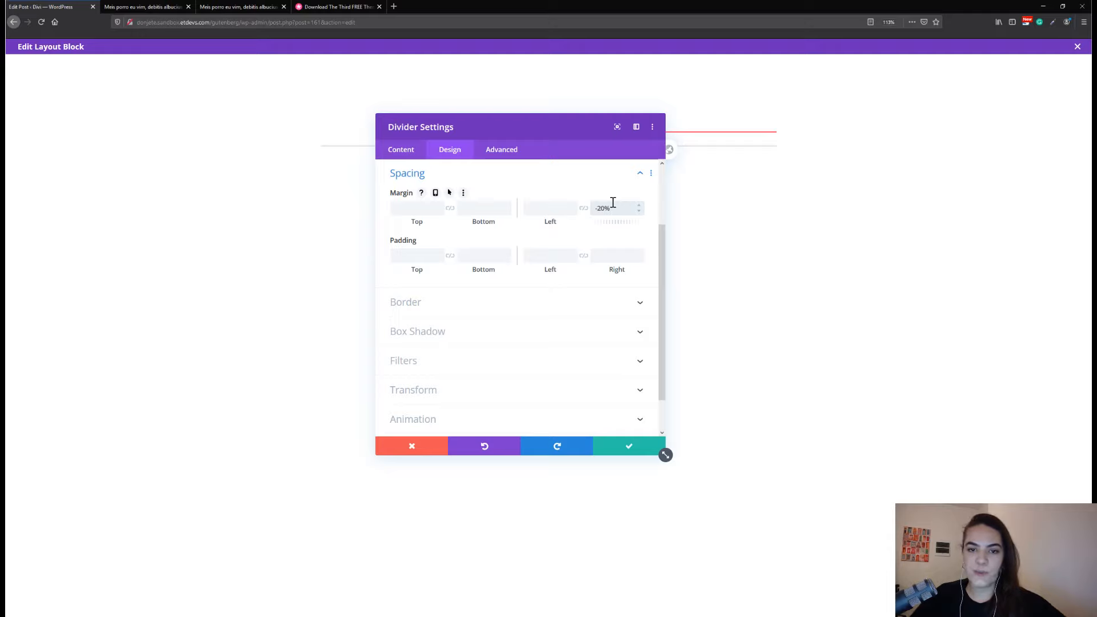
click(553, 210)
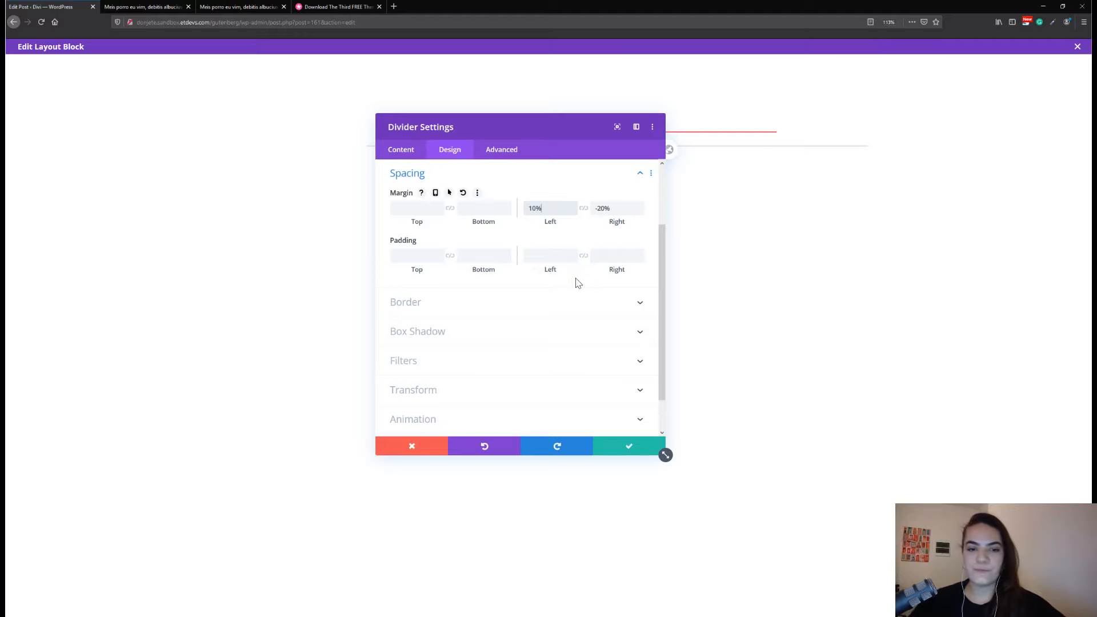
Give the second divider a Slide animation with the direction set to Left
scroll(492, 409, down, 1)
click(470, 386)
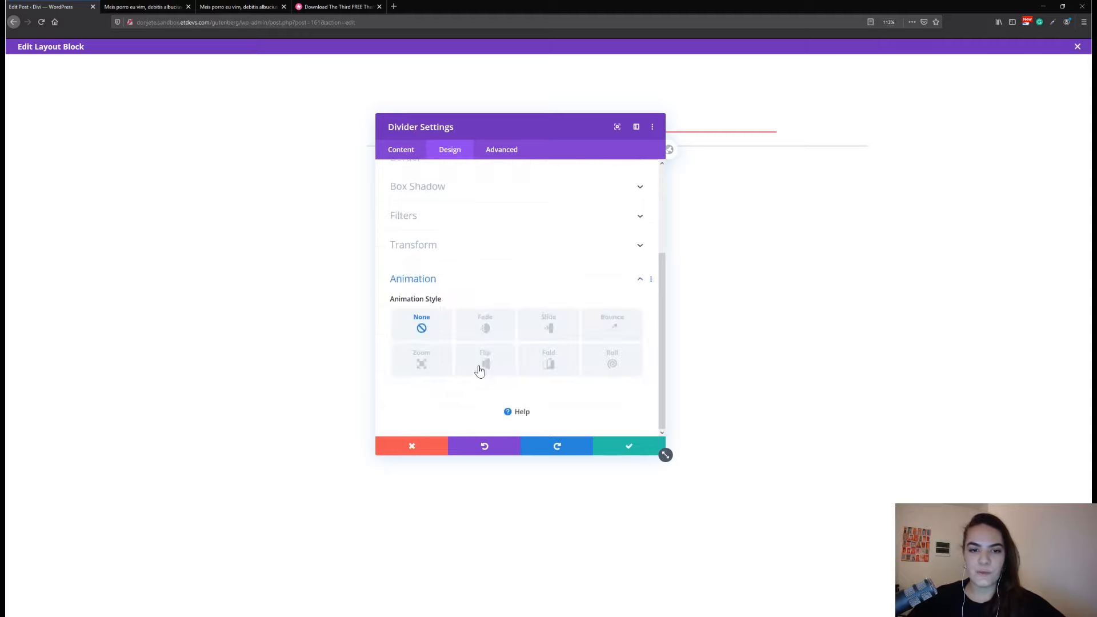
click(571, 332)
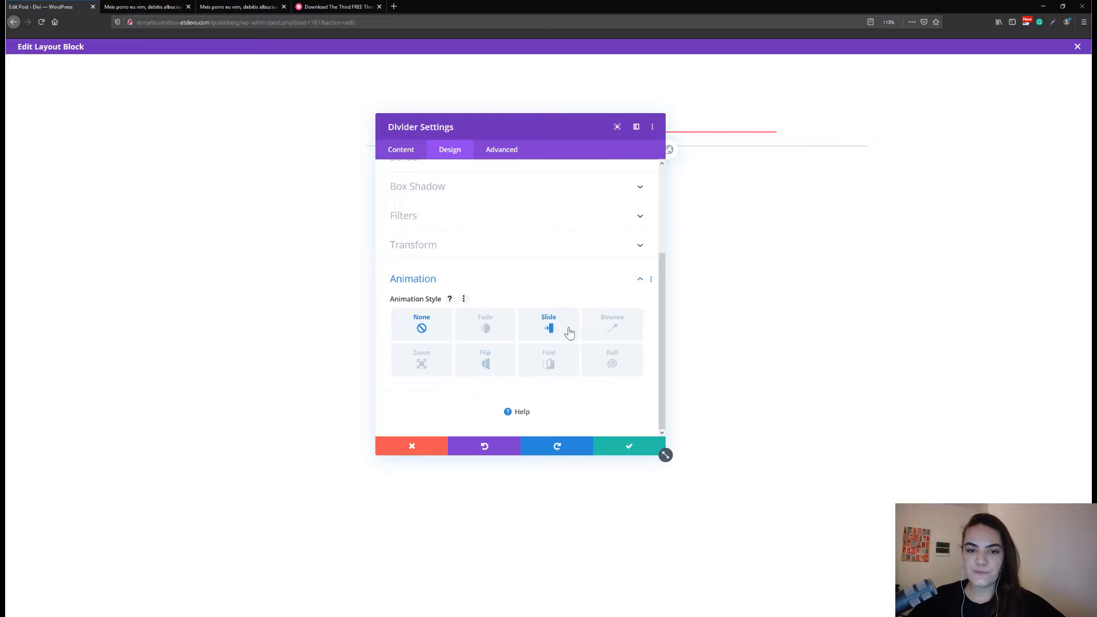
scroll(569, 329, down, 1)
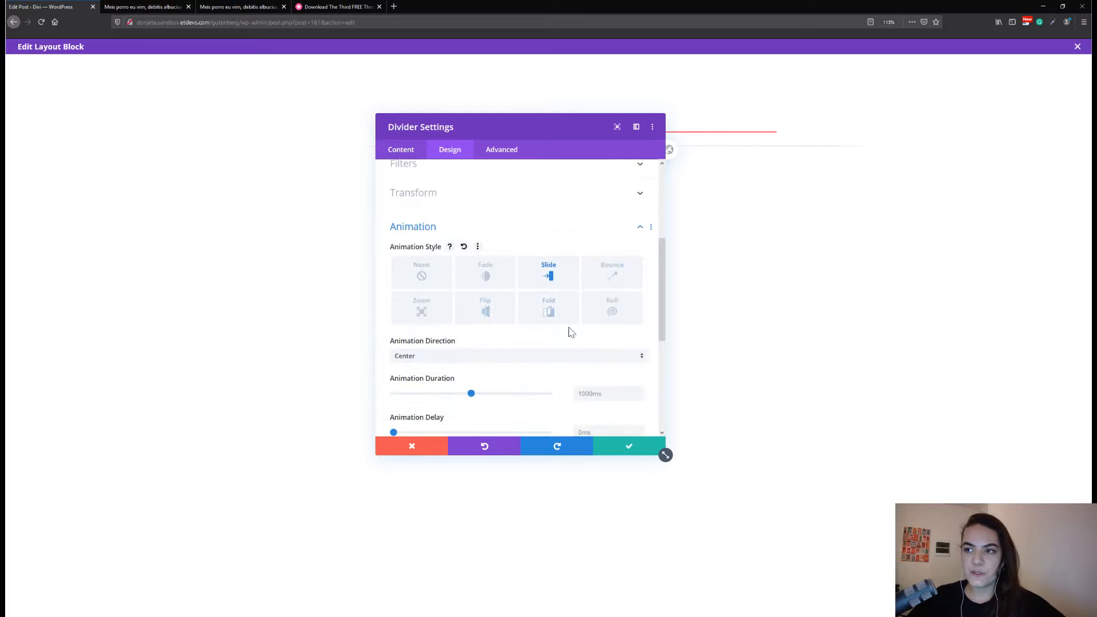
click(493, 359)
click(482, 400)
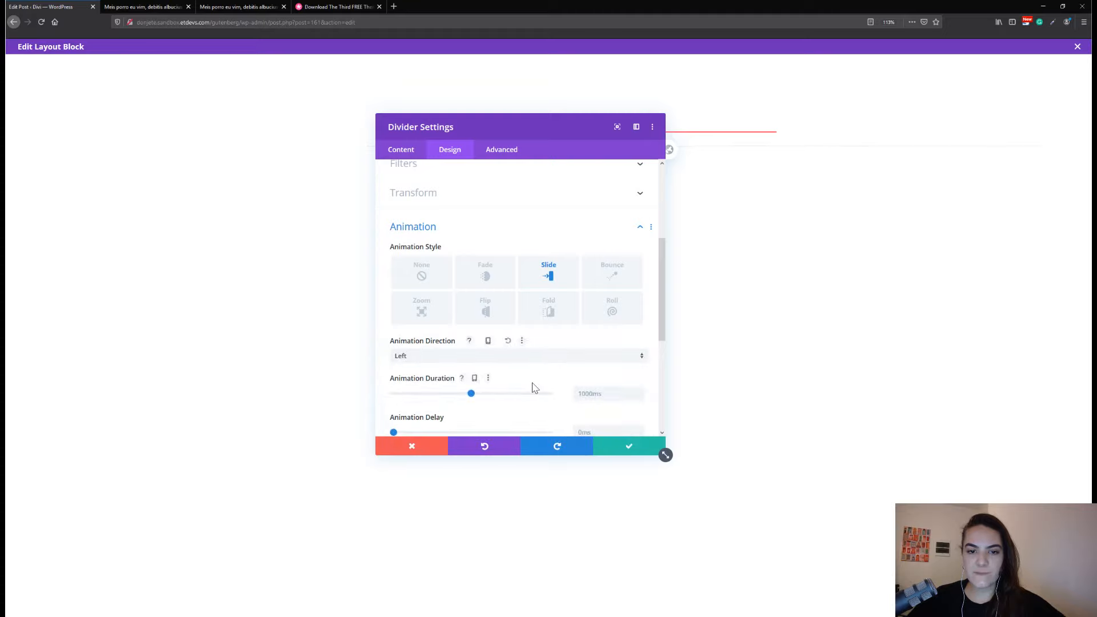
Set the second divider's animation duration to 2000ms and its animation delay to 500ms
scroll(532, 385, down, 3)
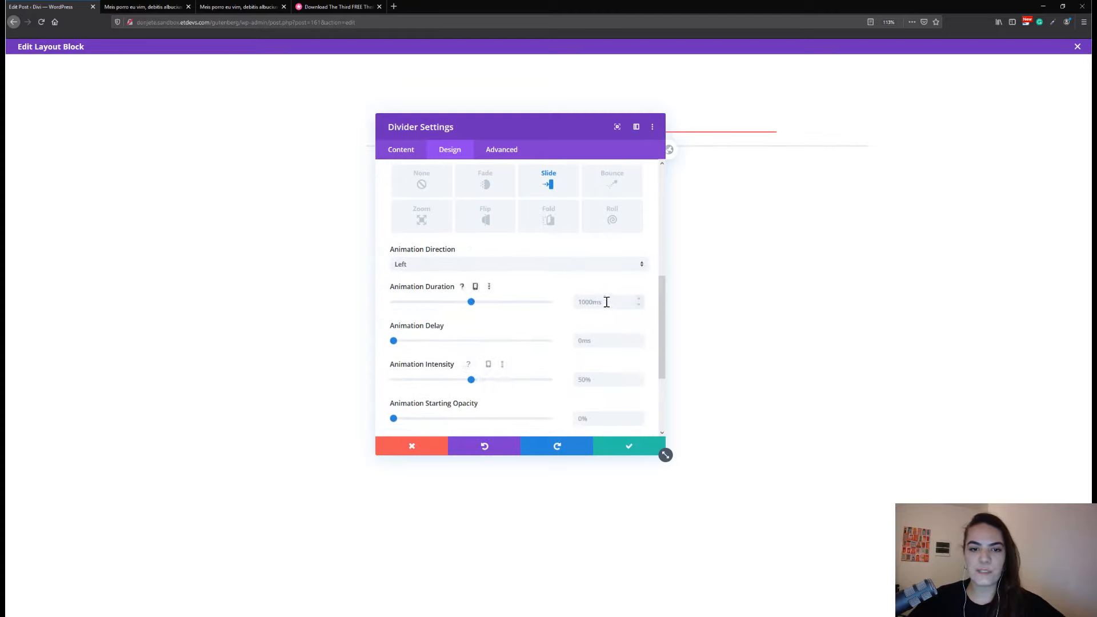
double_click(606, 302)
text(2)
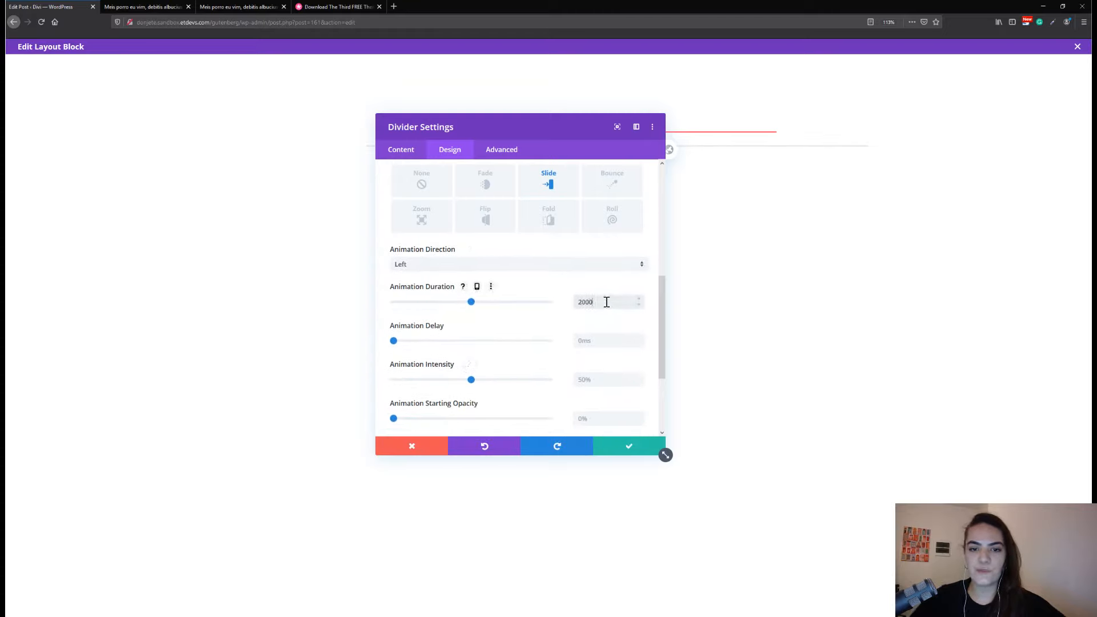
text(000)
scroll(604, 300, down, 1)
double_click(603, 297)
text(500)
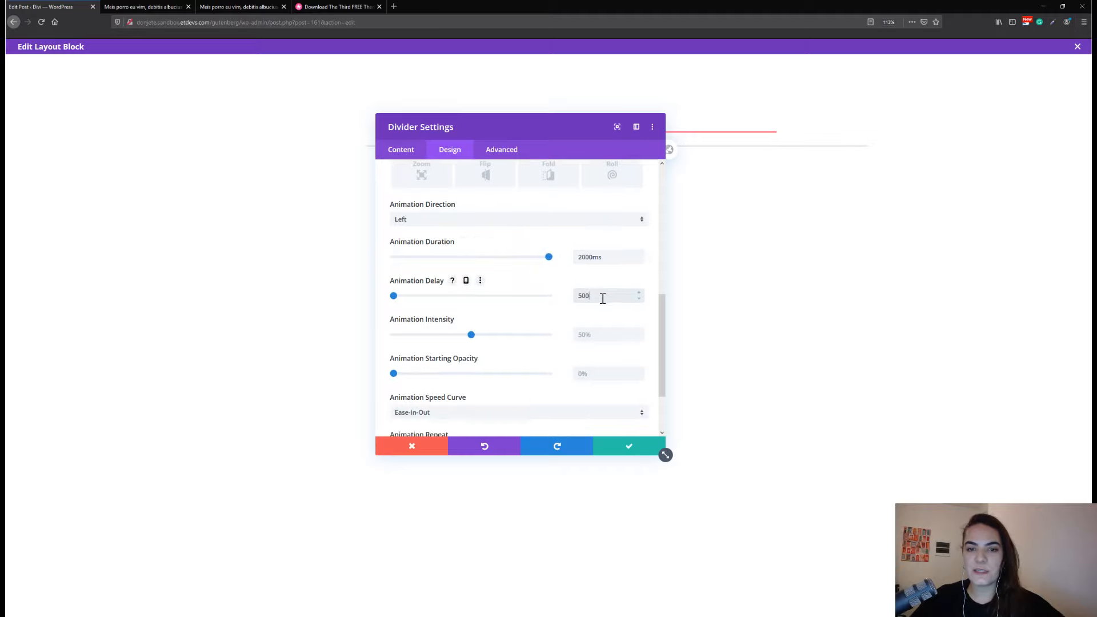
click(595, 317)
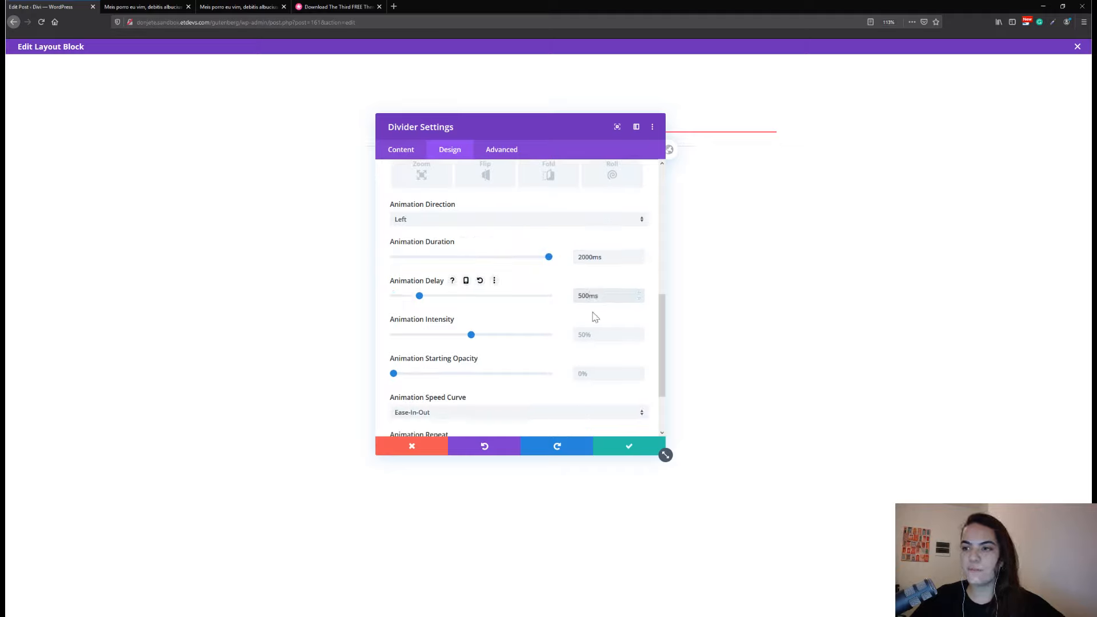
Set the second divider's animation intensity and starting opacity to 100% and save the module settings
double_click(589, 332)
text(100)
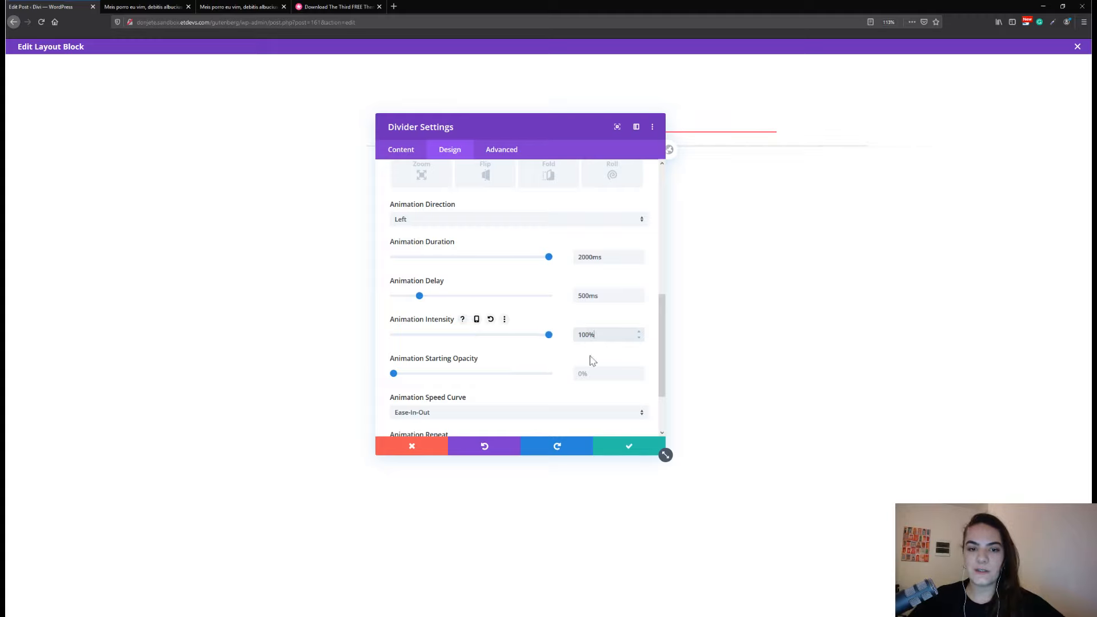
click(598, 376)
text(100)
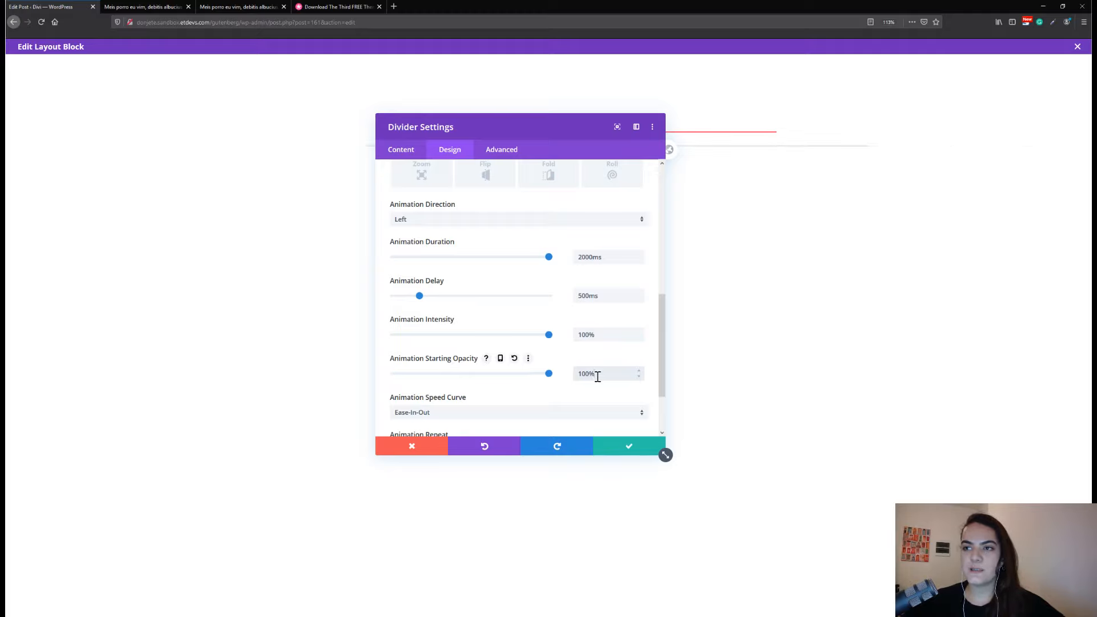
click(631, 447)
mouse_move(598, 142)
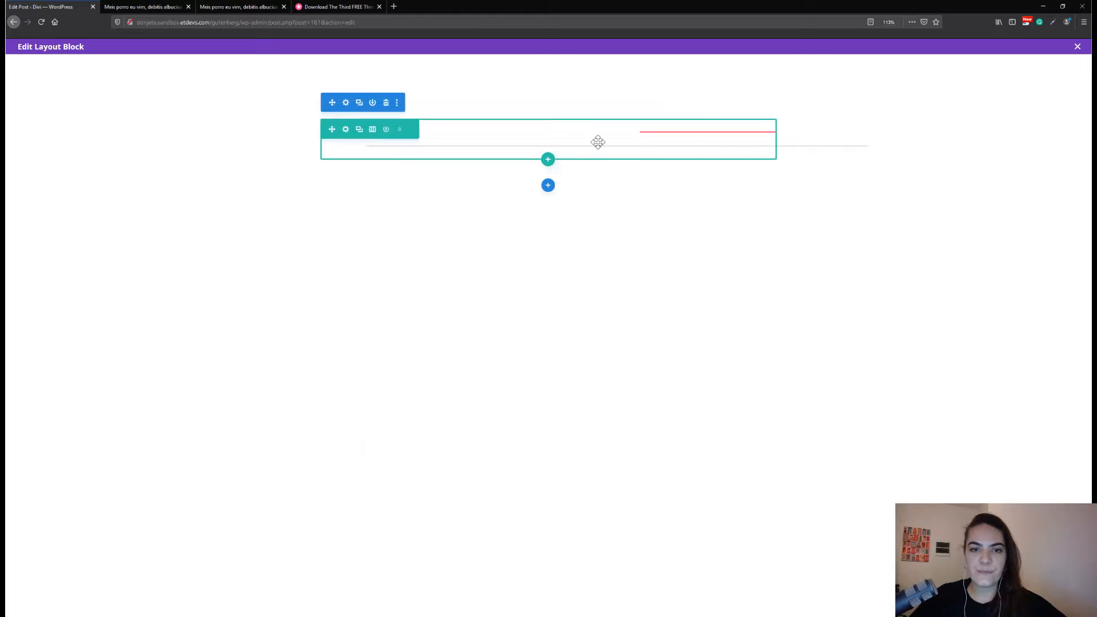
drag(598, 142, 627, 148)
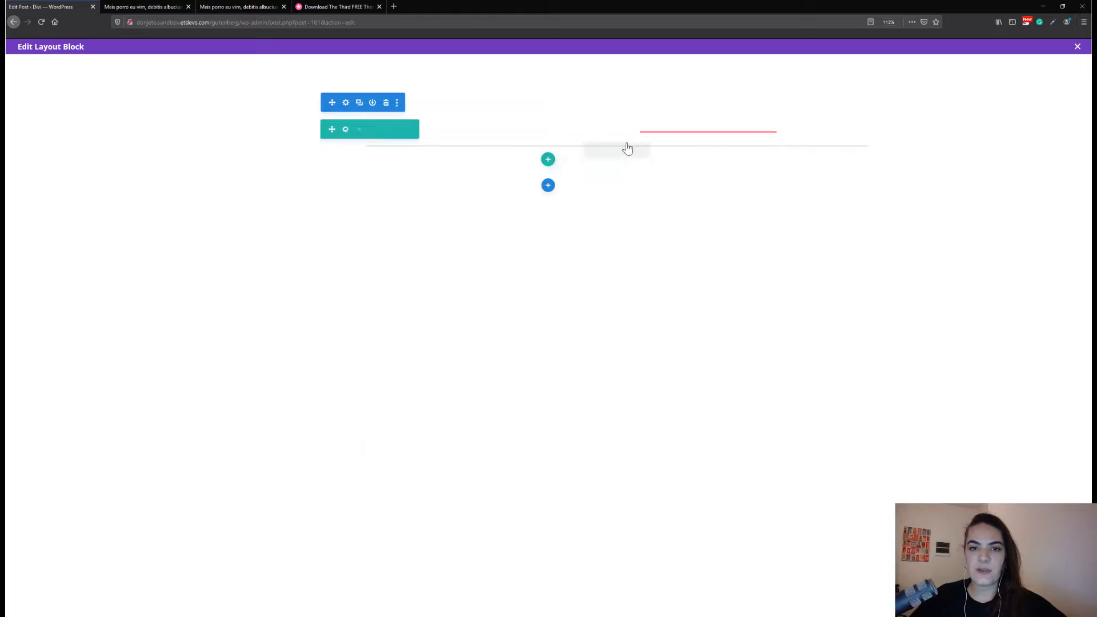
Reload the finished example post to review how its divider lines animate, and return to the layout block editor
click(146, 6)
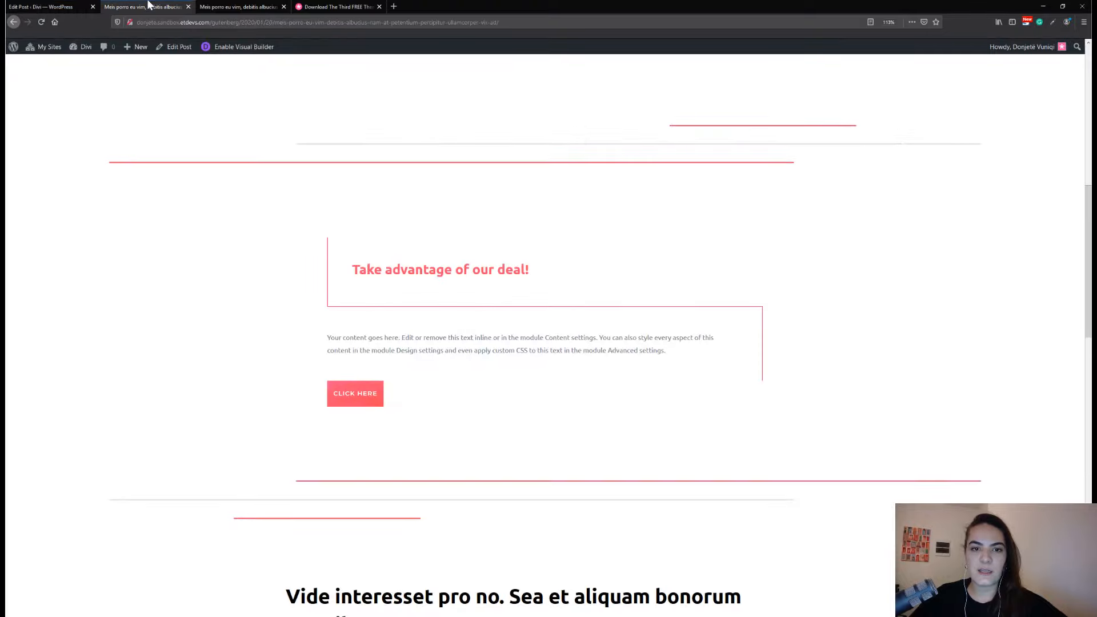
key(F5)
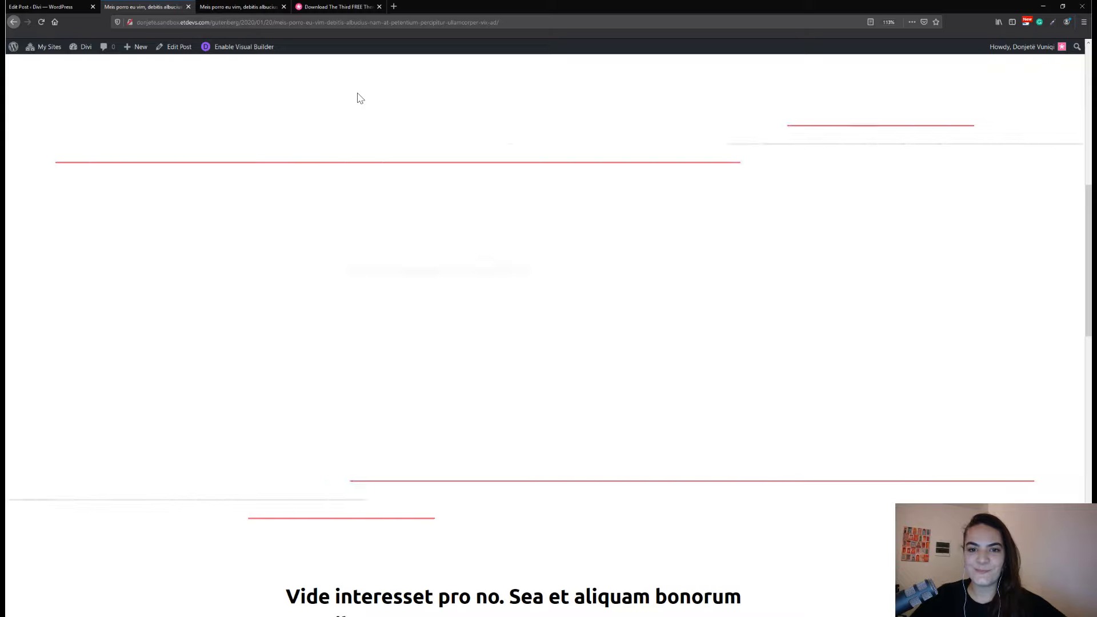
click(81, 5)
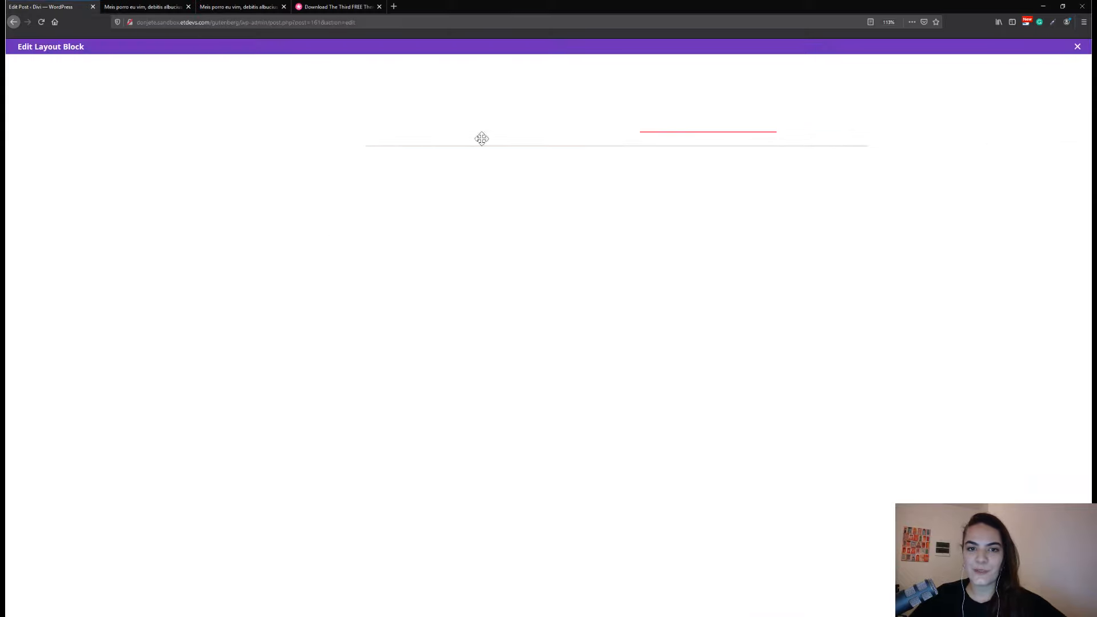
mouse_move(568, 148)
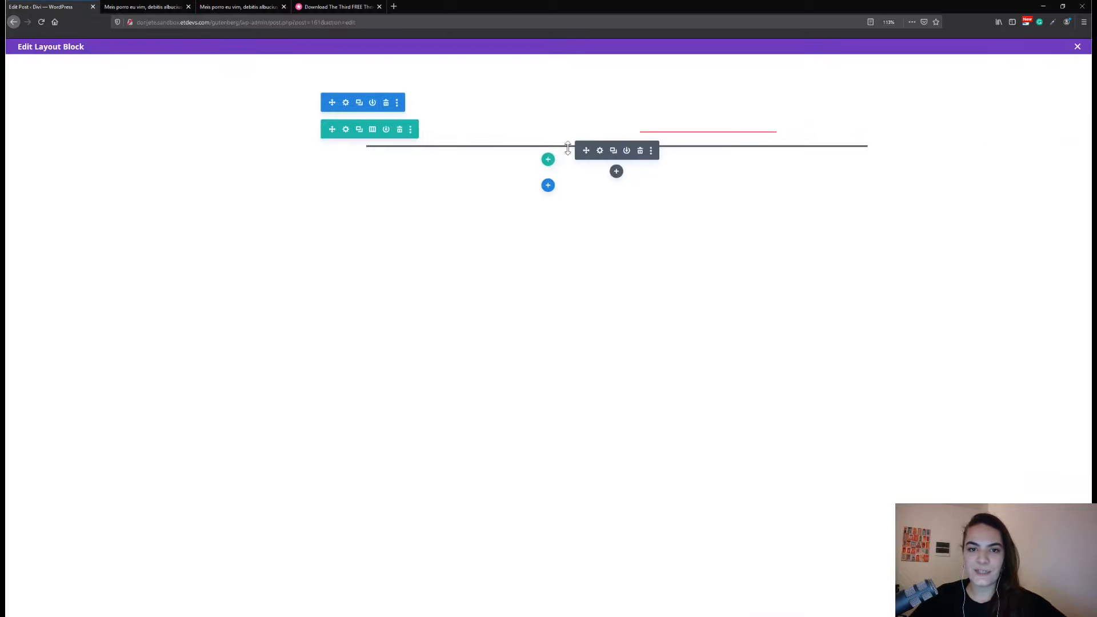
Add a third Divider module below the second divider and set its line color to #fc526e
click(616, 171)
text(divider)
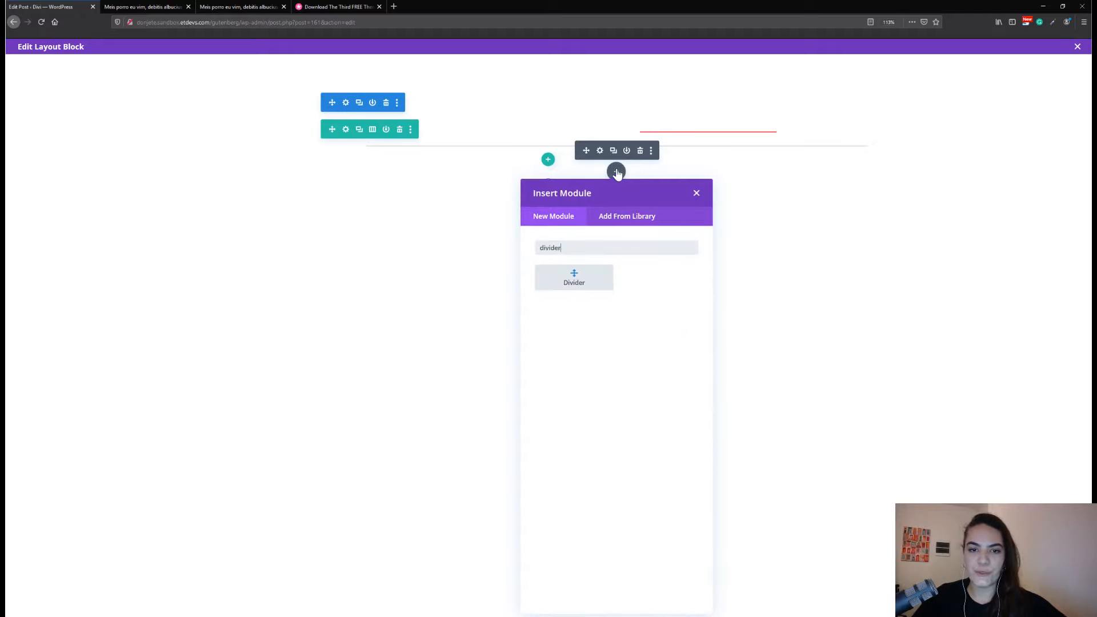
key(Return)
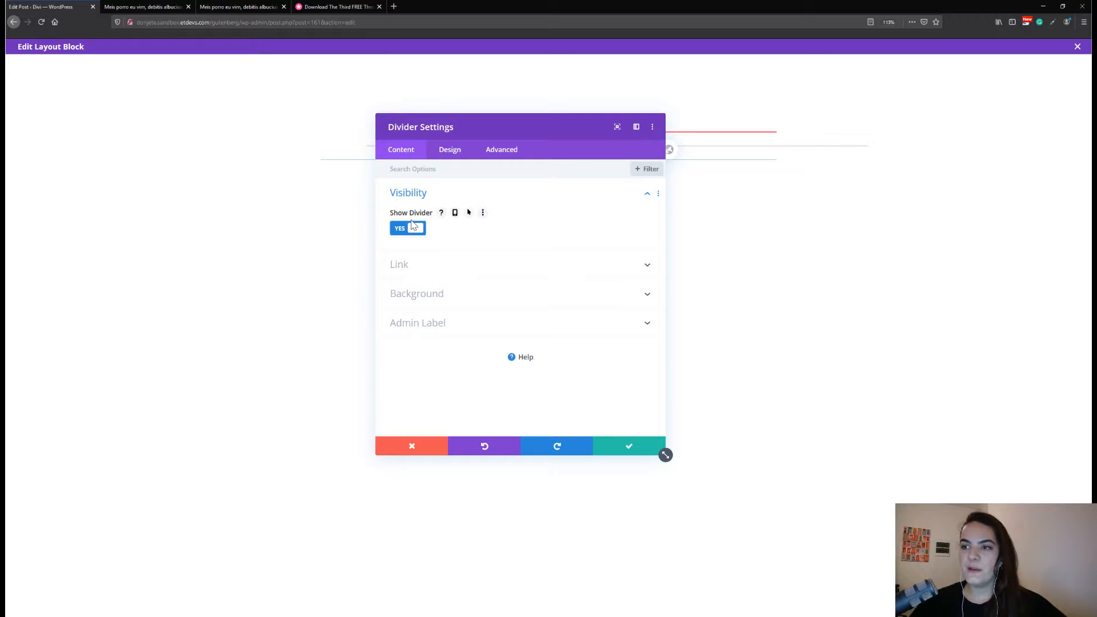
click(441, 153)
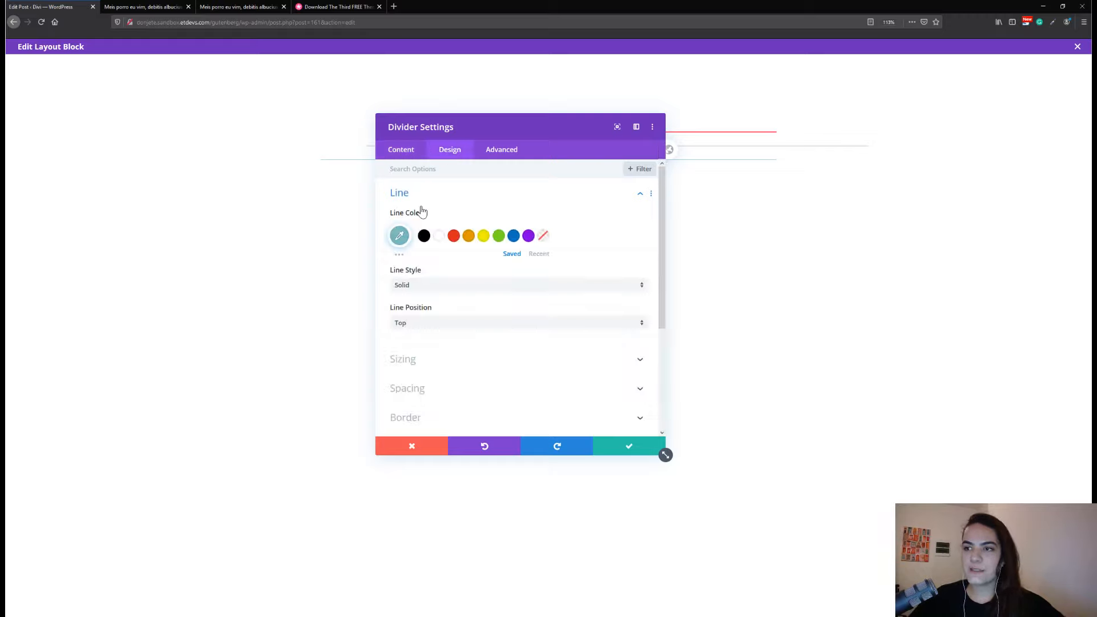
click(401, 246)
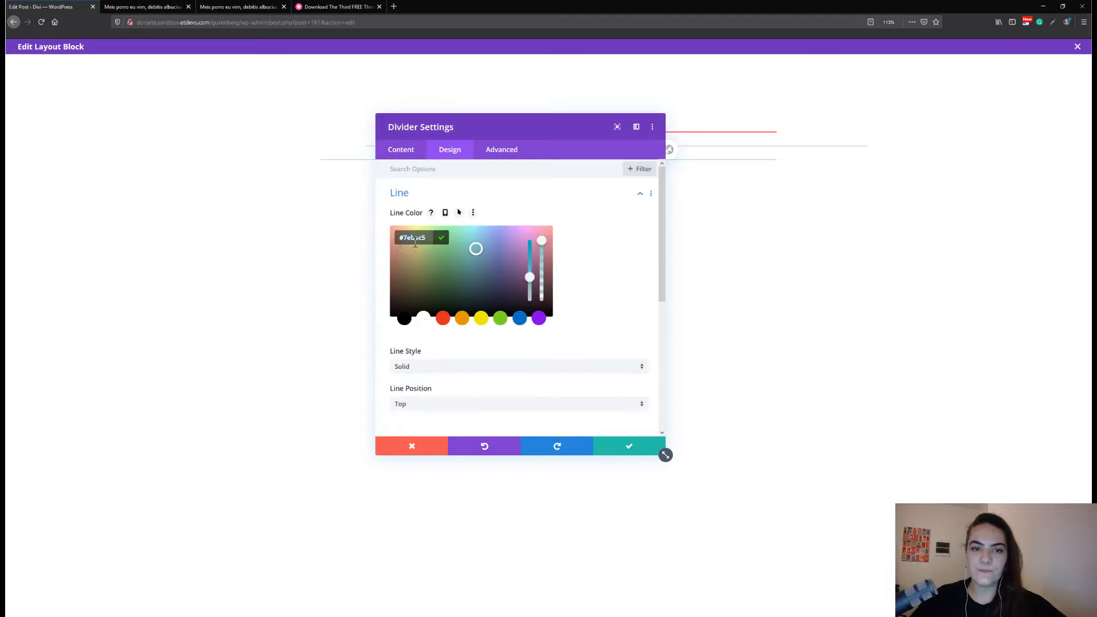
key(BackSpace)
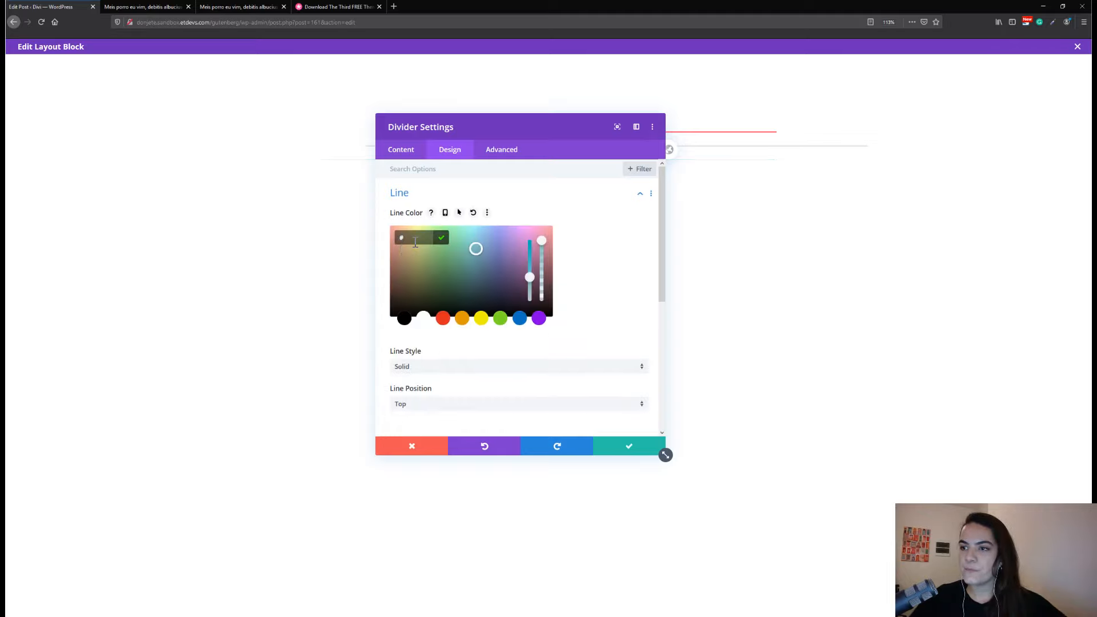
text(fc526e)
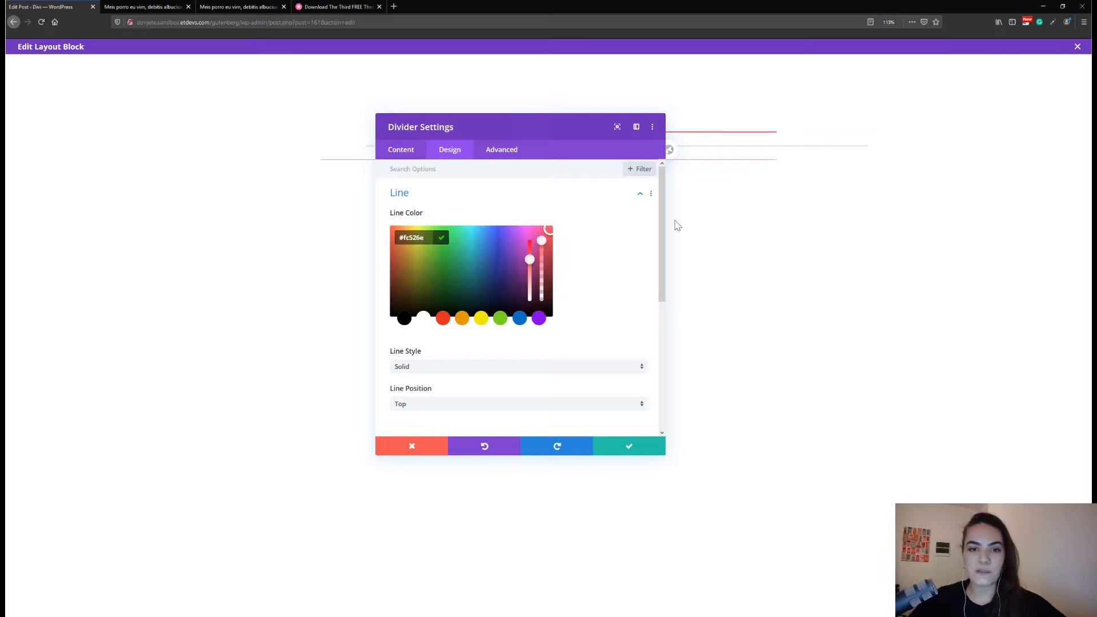
Set the third divider's weight to 3px and its height to 3px
scroll(604, 234, down, 3)
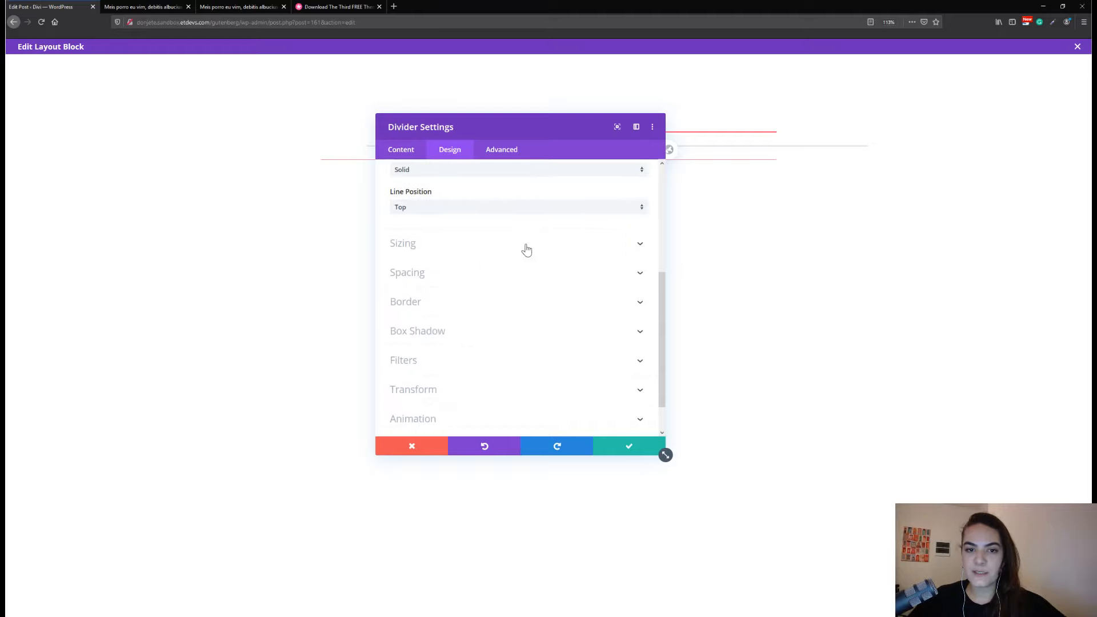
click(525, 253)
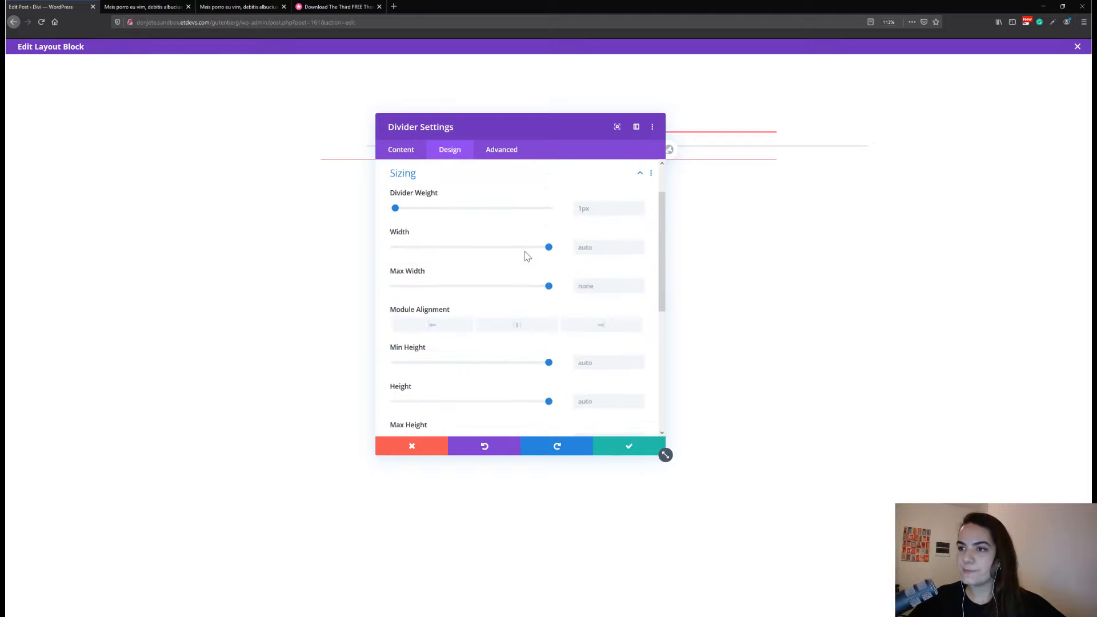
click(593, 207)
text(3px)
scroll(592, 204, down, 3)
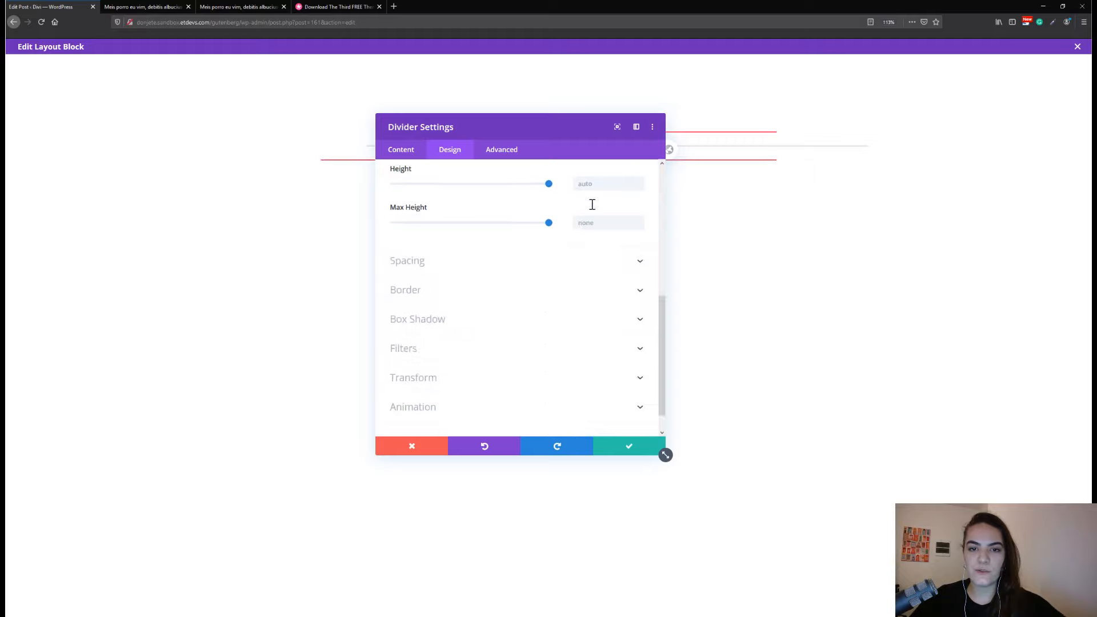
scroll(593, 204, up, 2)
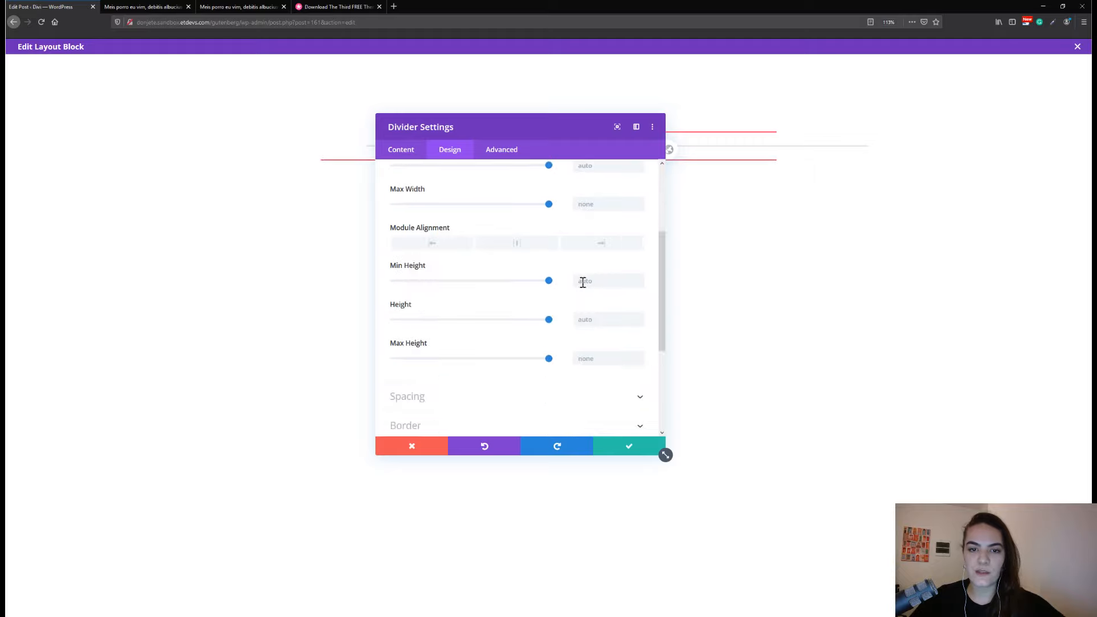
click(595, 320)
text(3px)
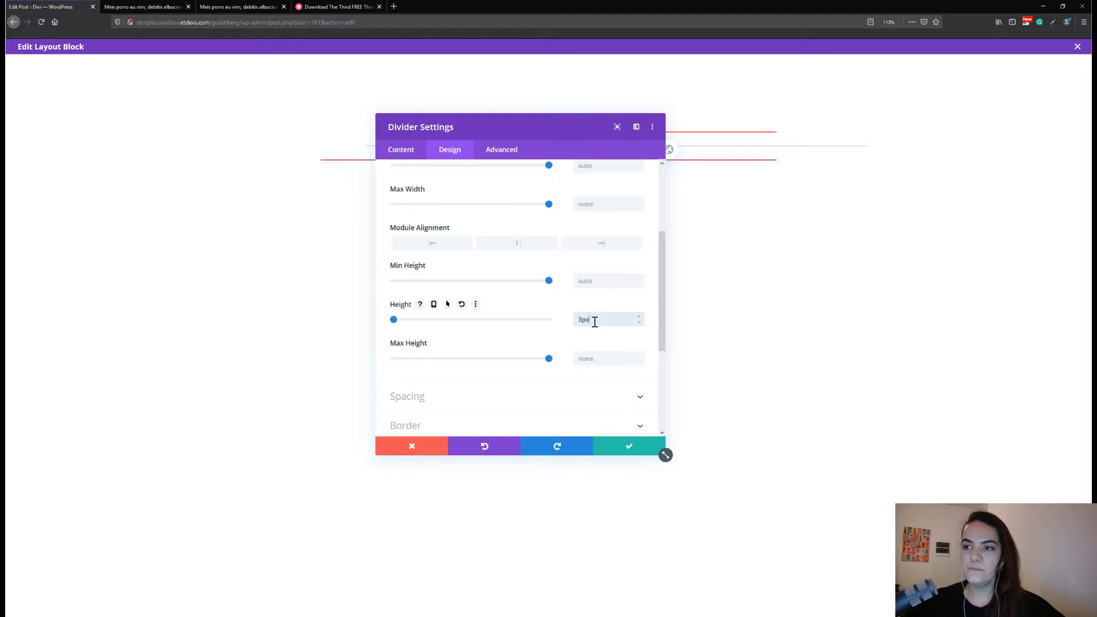
Set the third divider's margins to 100px bottom, -20% left and 10% right
click(472, 394)
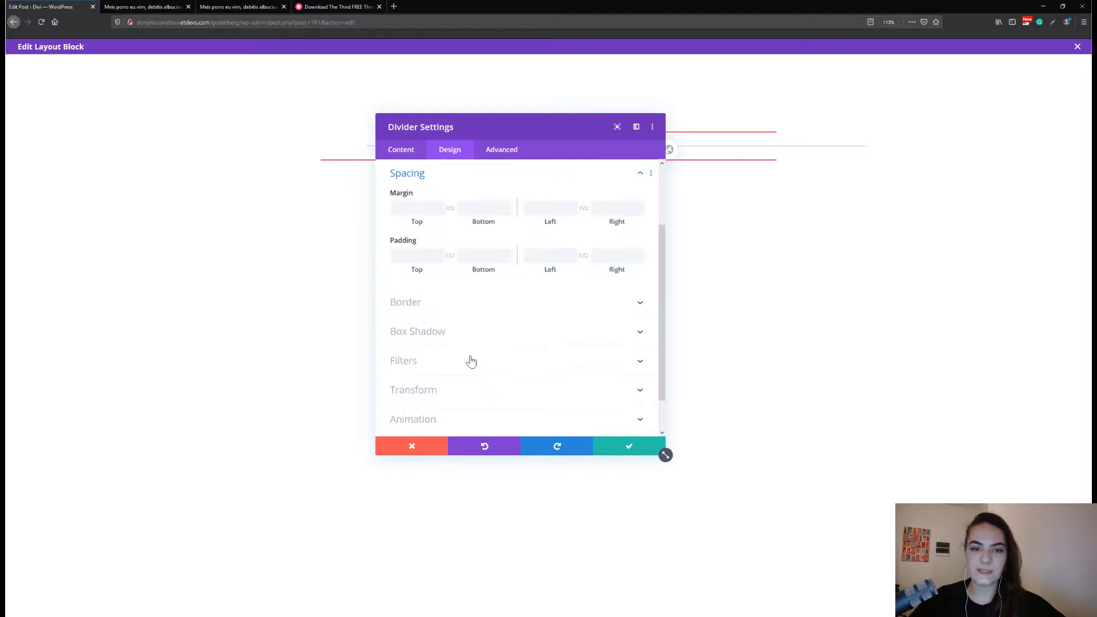
click(469, 205)
text(100px)
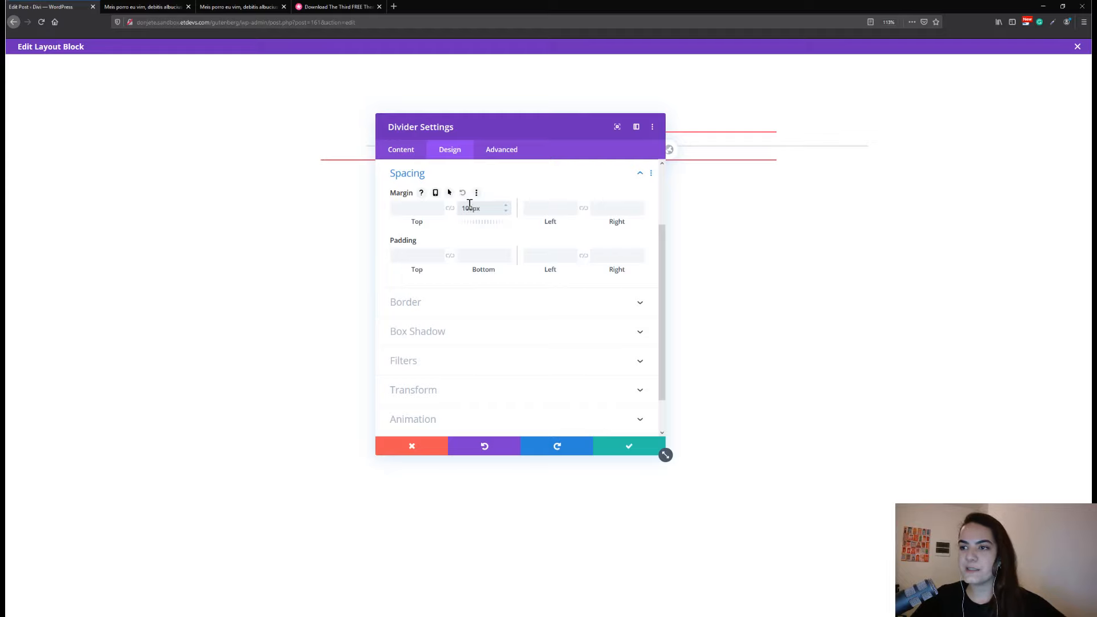
click(142, 7)
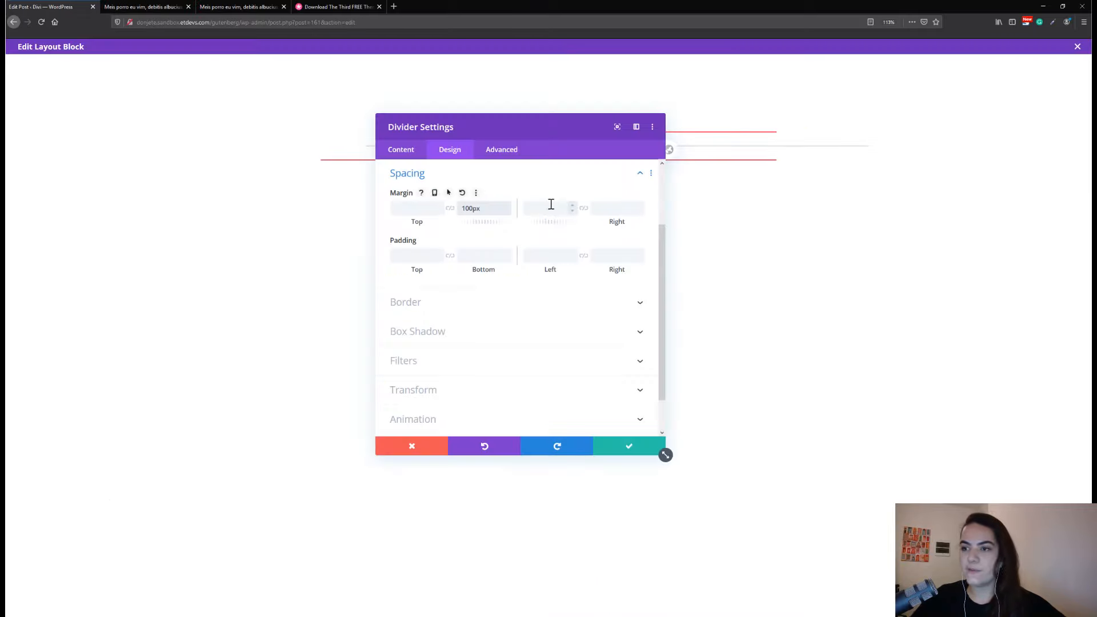
click(551, 205)
text(-2)
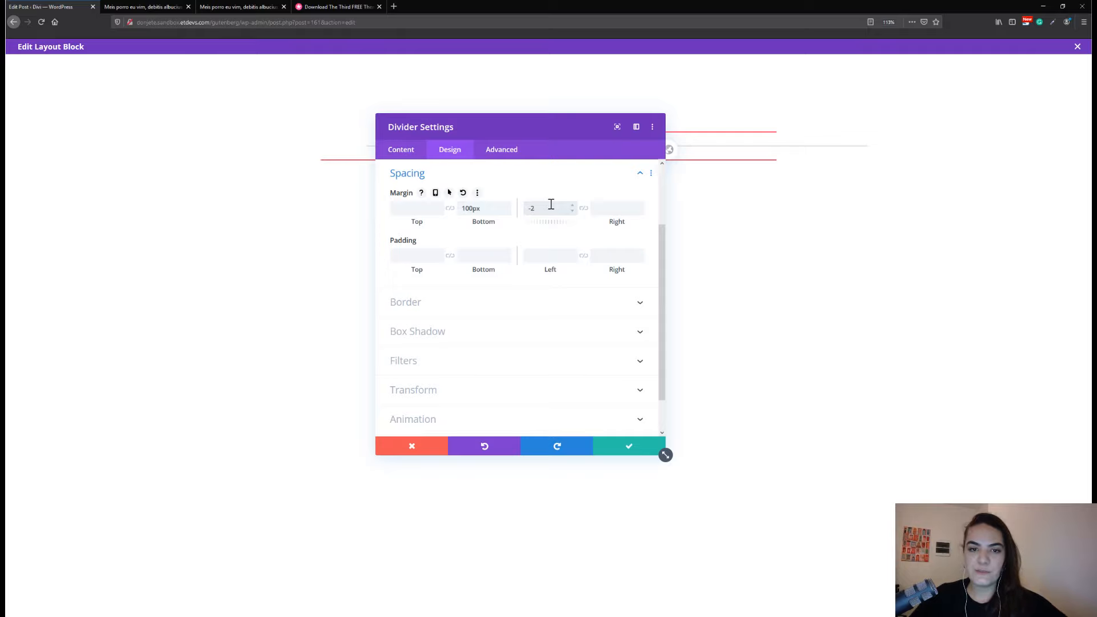
text(0%)
click(615, 206)
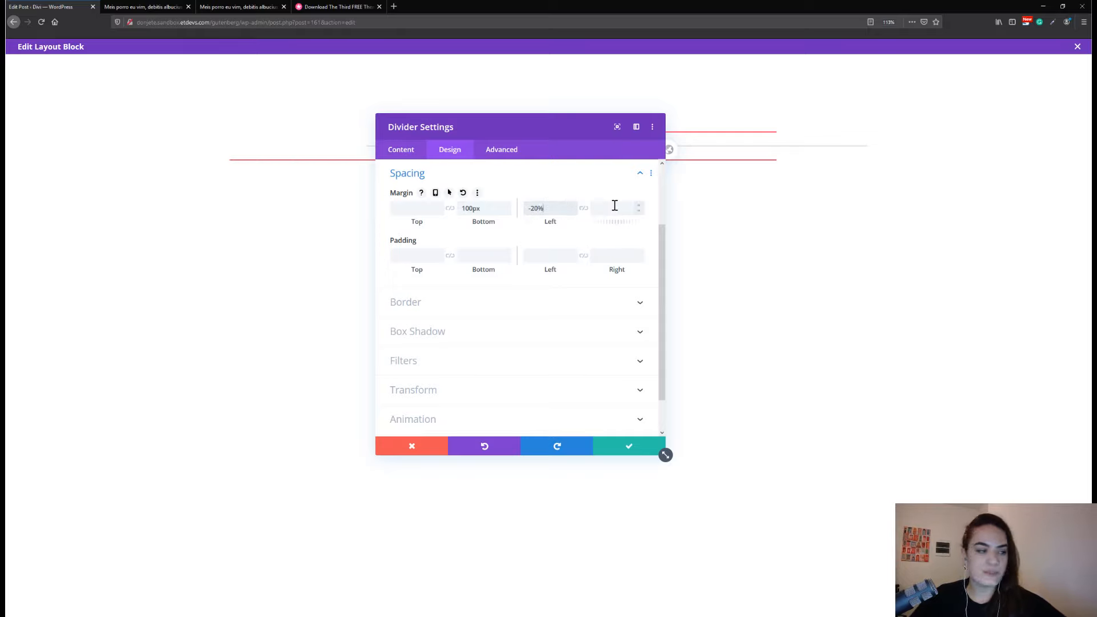
text(10)
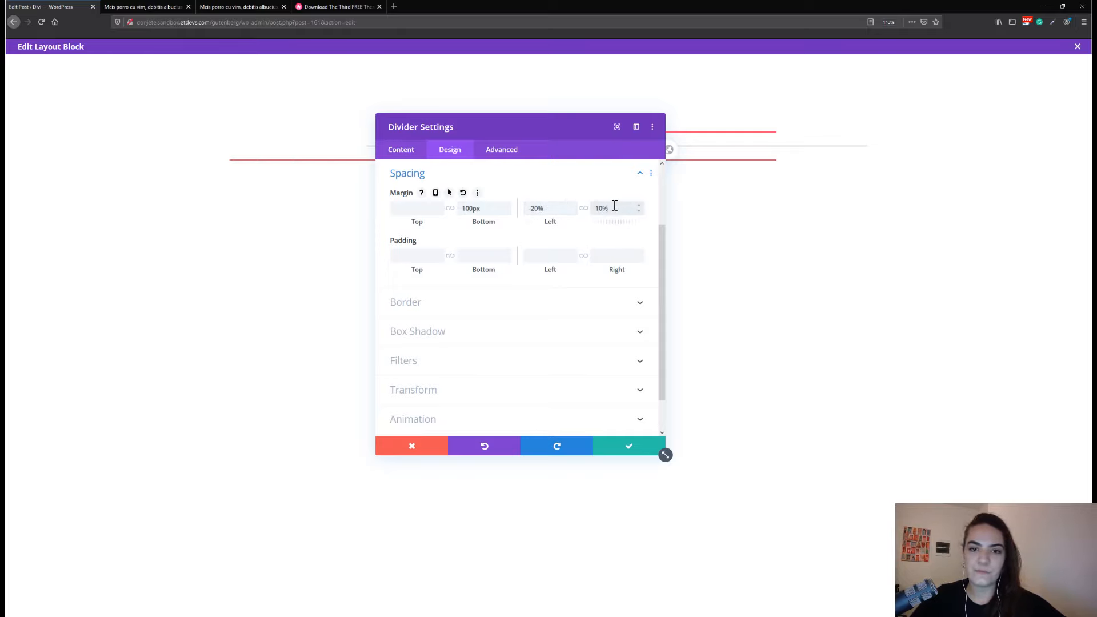
Give the third divider a Slide animation with the direction set to Right and a duration of 2000ms
scroll(615, 206, down, 1)
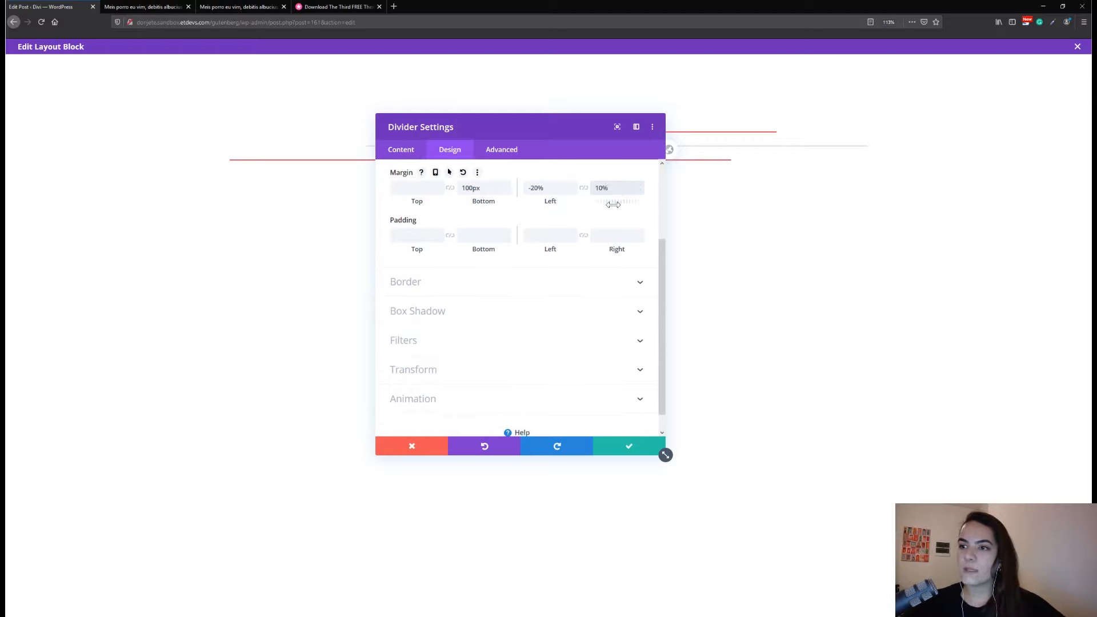
click(445, 398)
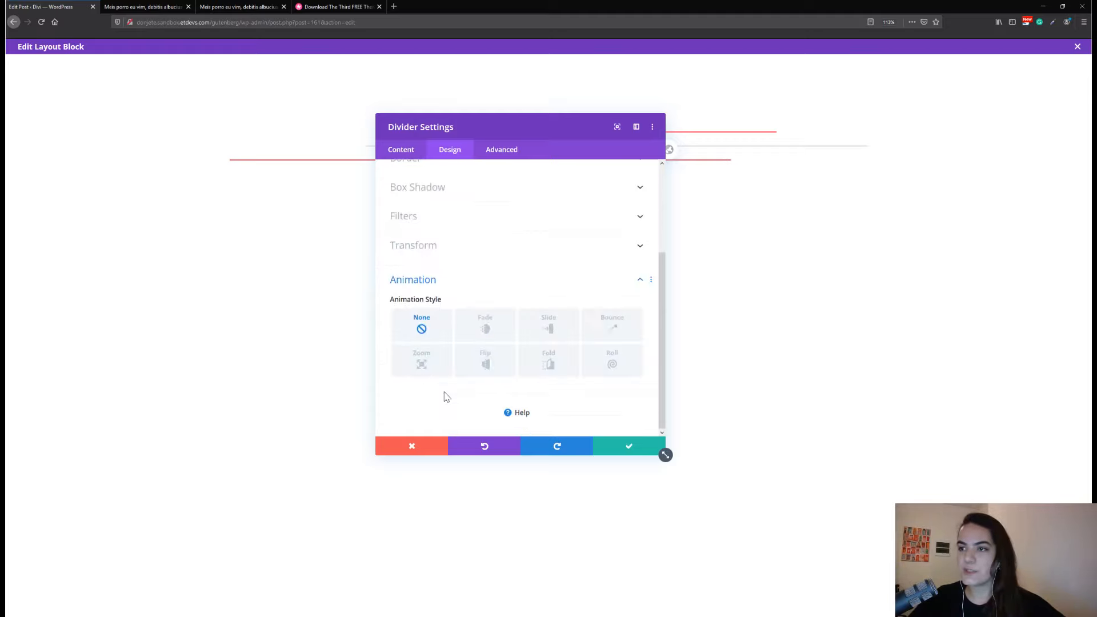
click(548, 325)
scroll(548, 323, down, 3)
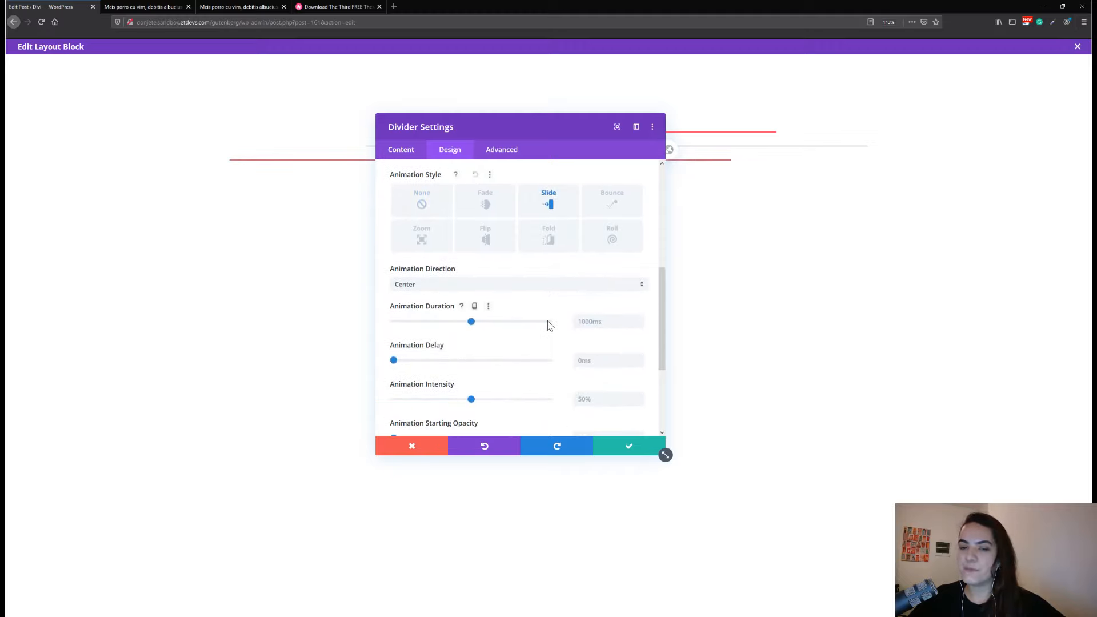
click(492, 285)
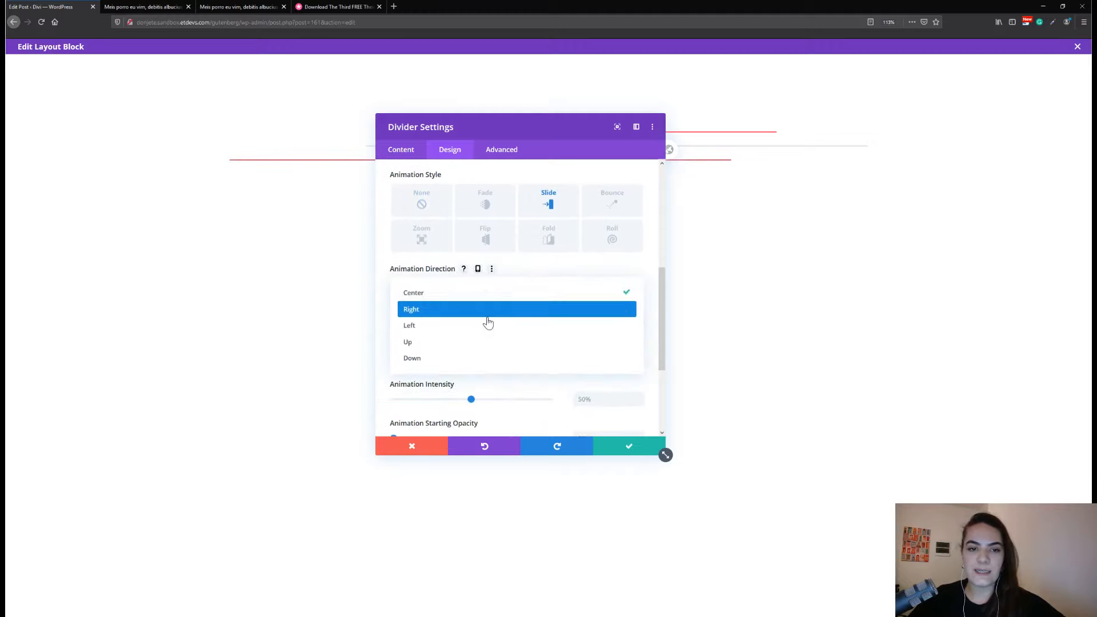
click(487, 317)
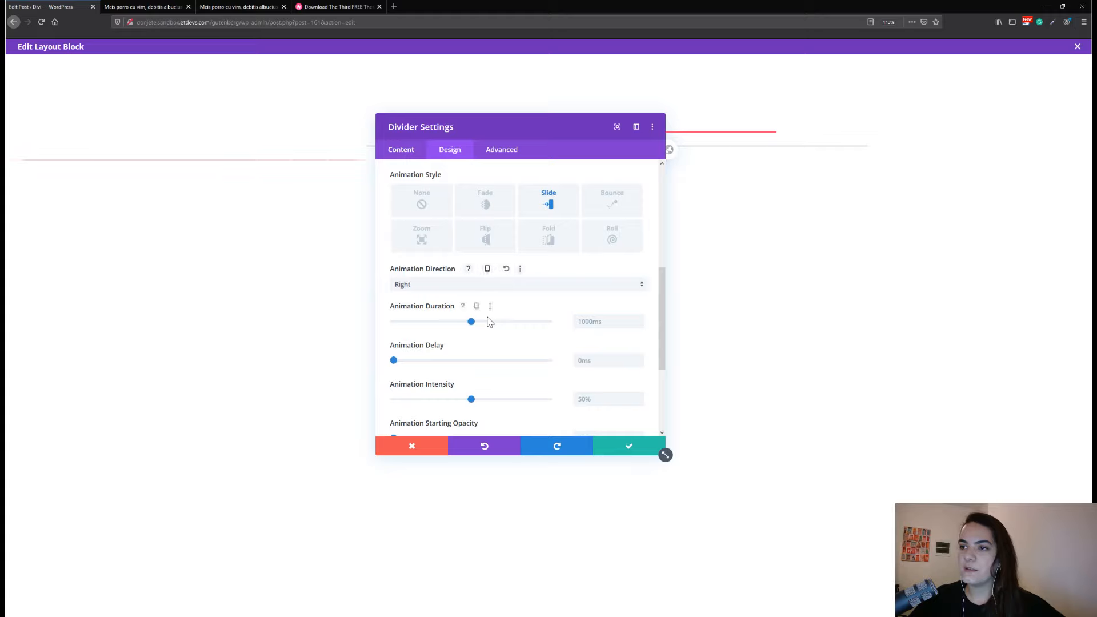
click(617, 324)
text(2)
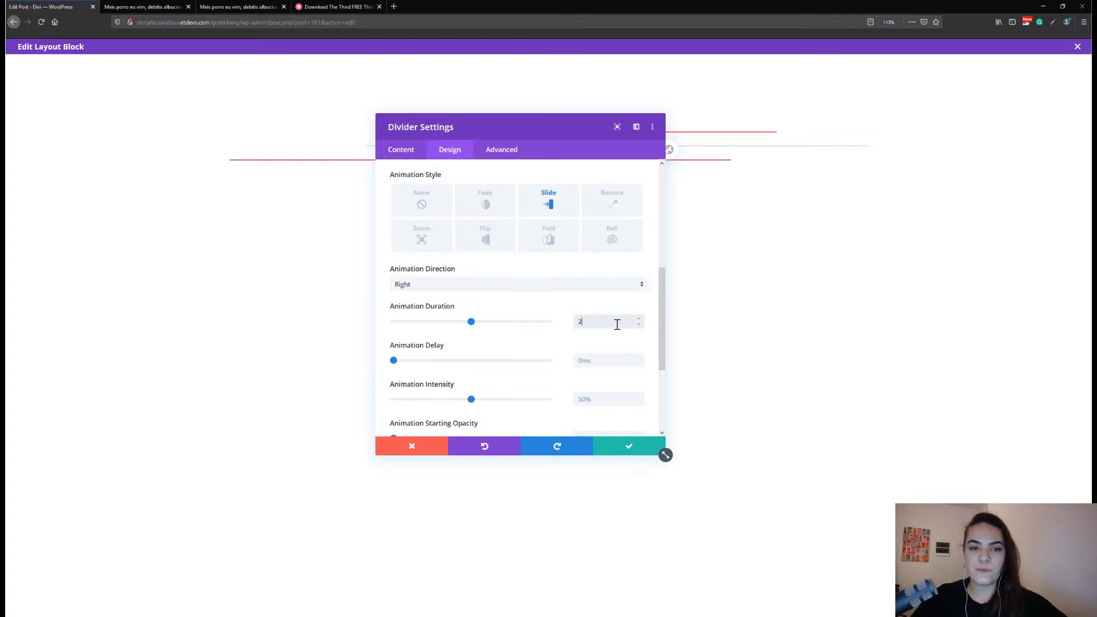
text(000ms)
Set the third divider's animation intensity and starting opacity to 100% and save the module settings
scroll(616, 323, down, 1)
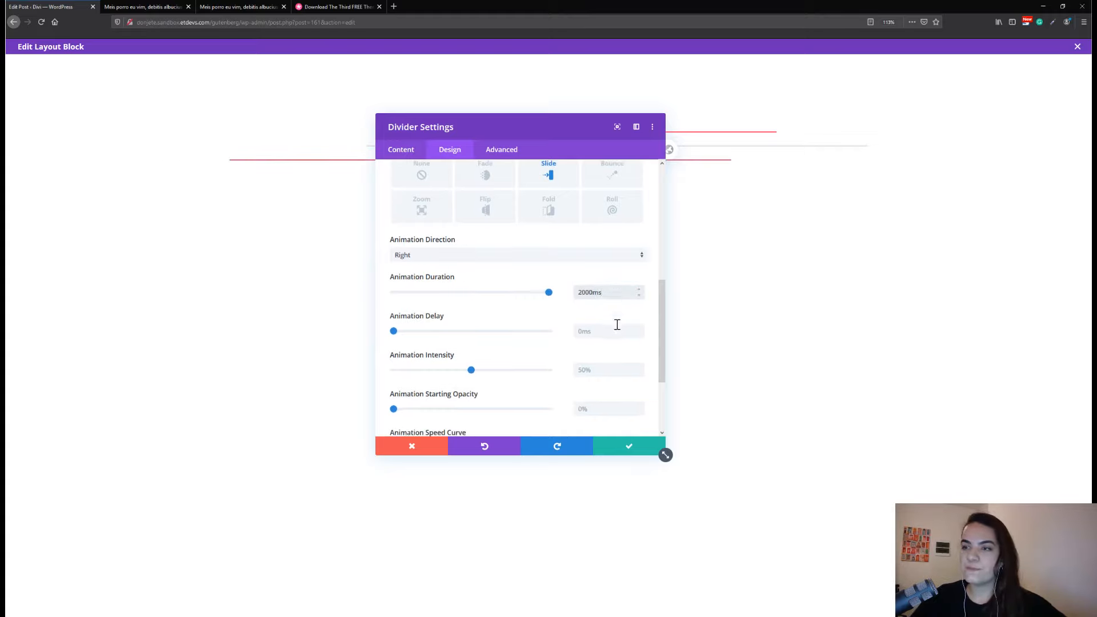
click(587, 373)
text(100)
scroll(587, 374, down, 3)
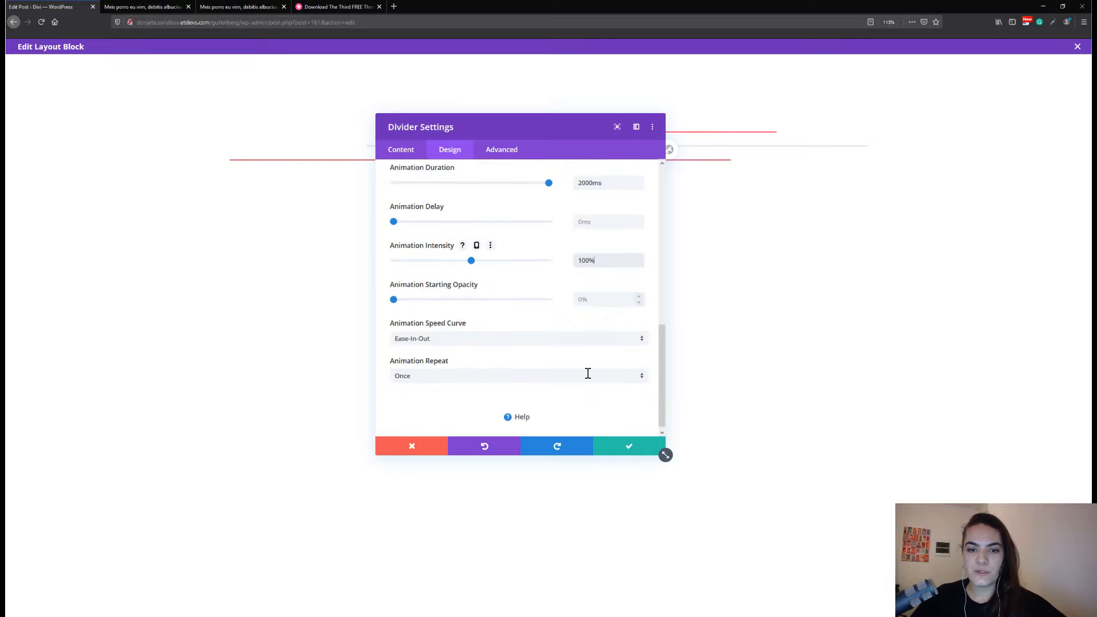
click(600, 303)
text(100%)
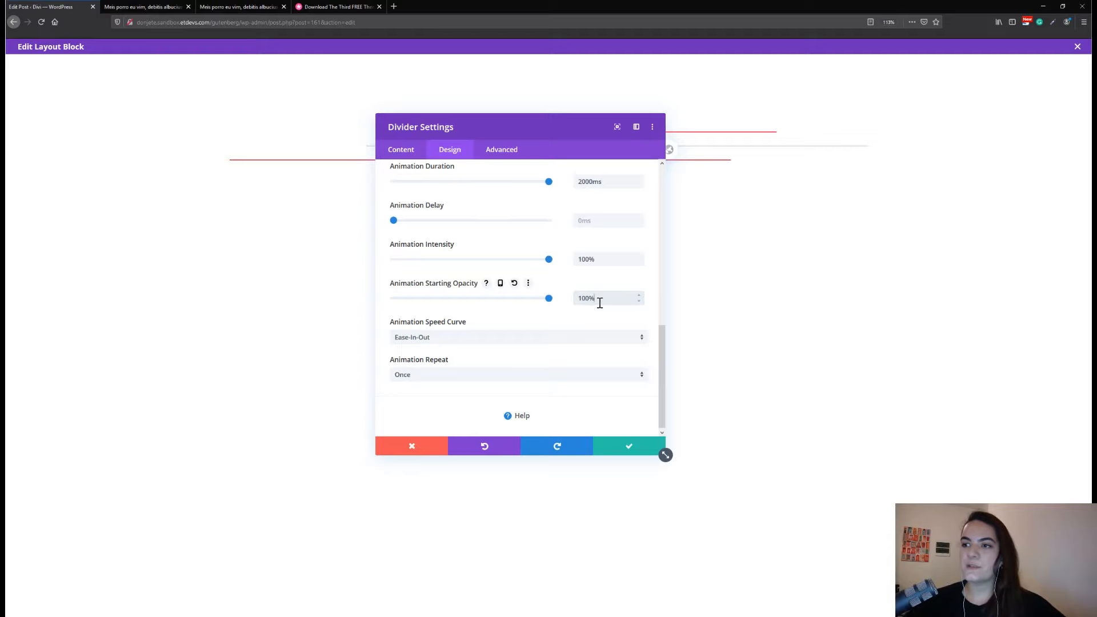
click(614, 452)
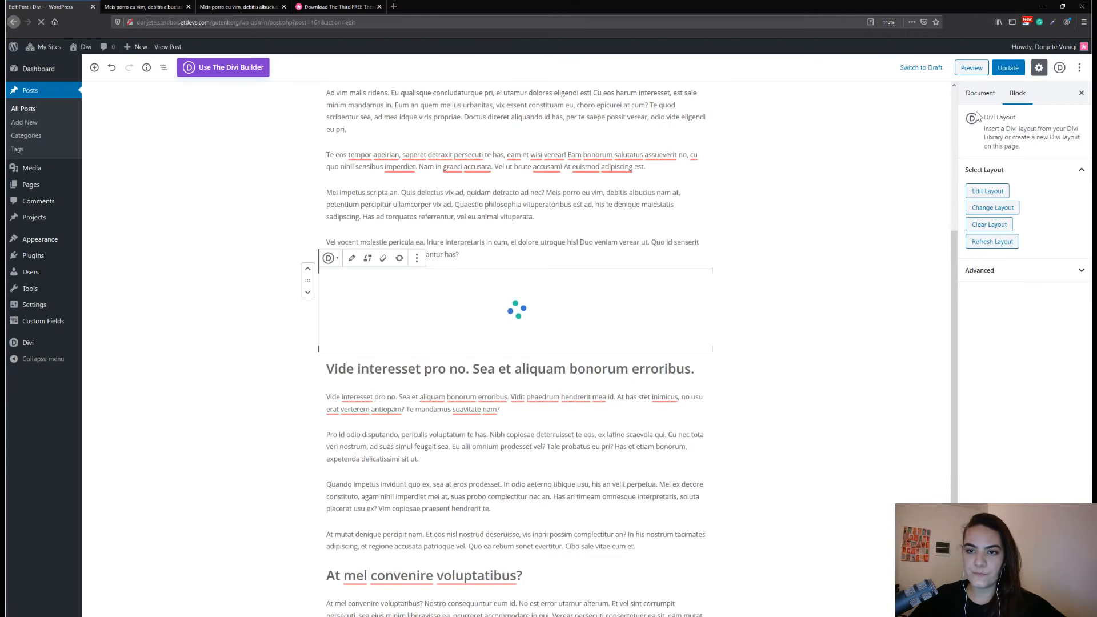
Update the post and reopen its Divi Layout block for editing
click(1007, 72)
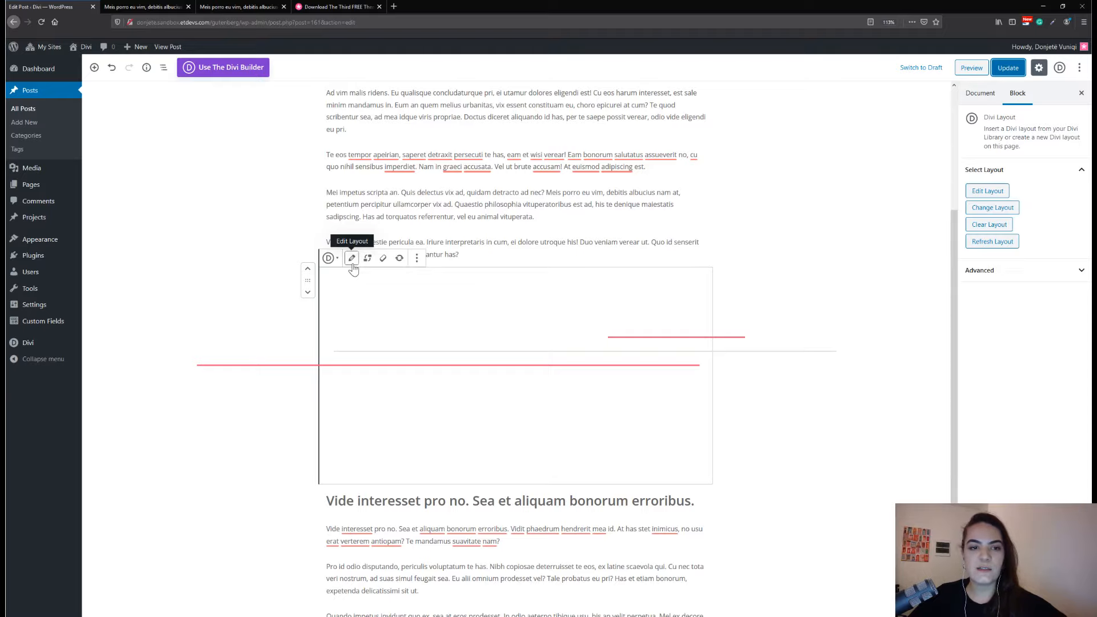
click(352, 259)
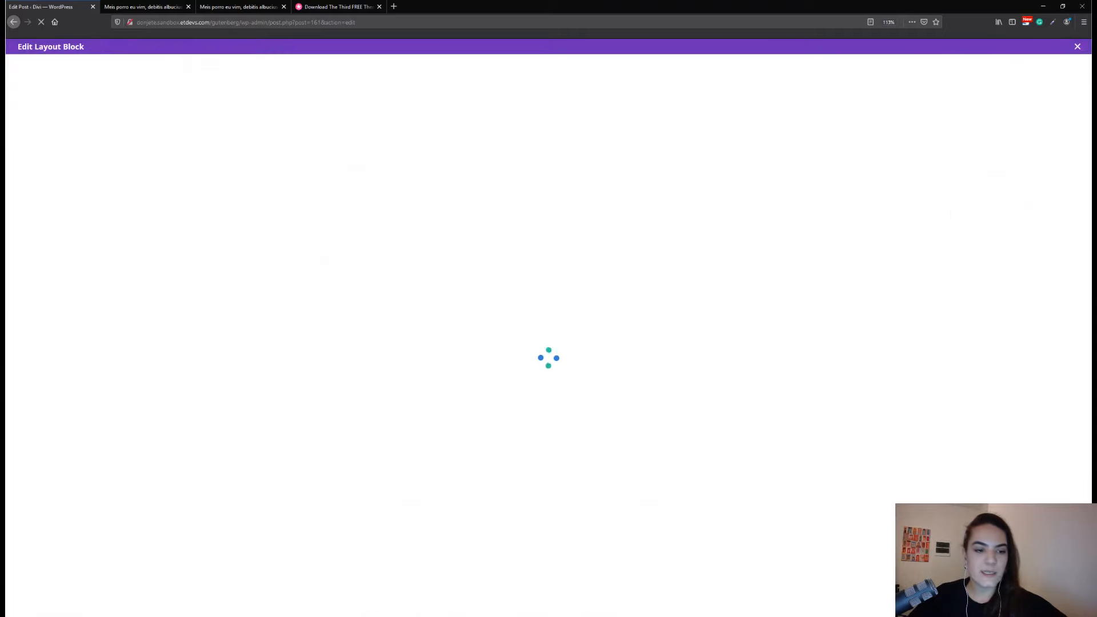
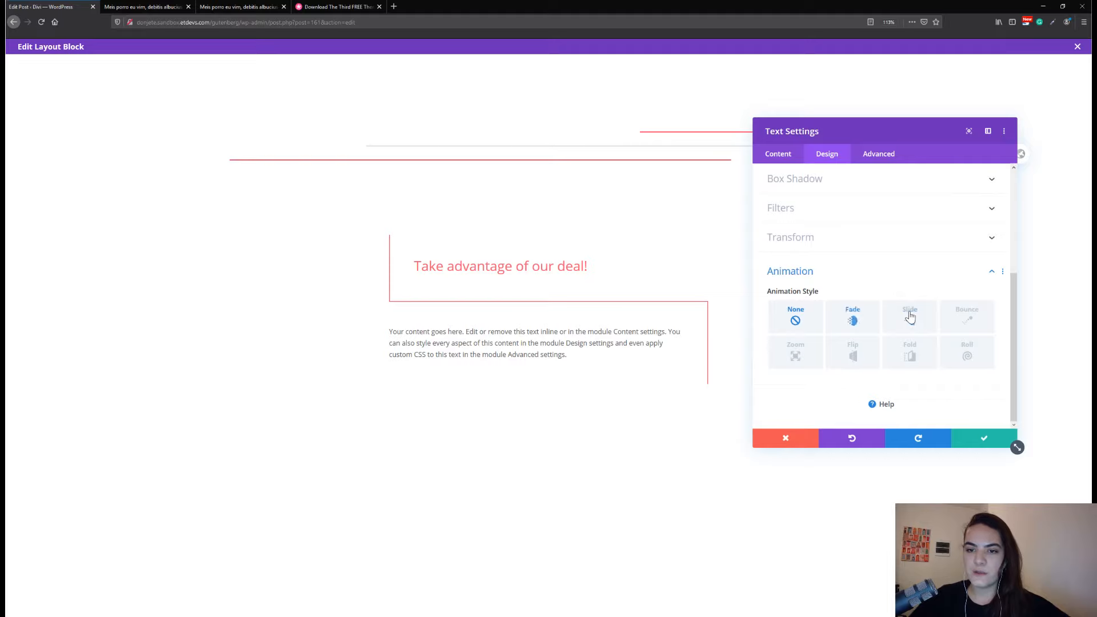
Give the body text module below the "Take advantage of our deal!" heading a Flip animation with a 1700ms delay, and save its settings
click(910, 318)
click(854, 357)
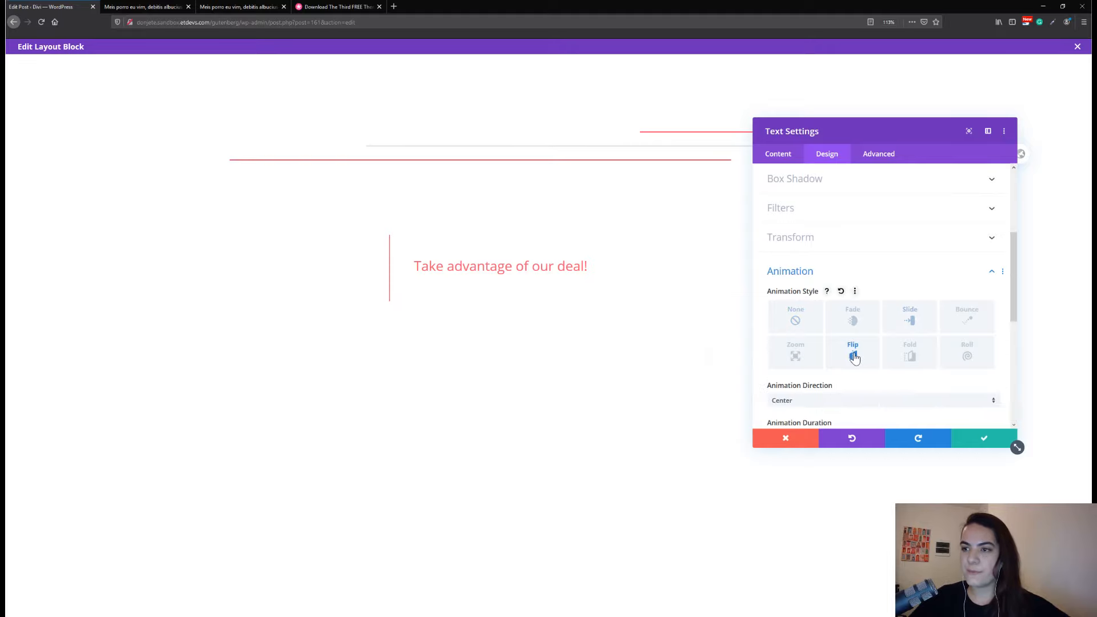
scroll(855, 358, down, 2)
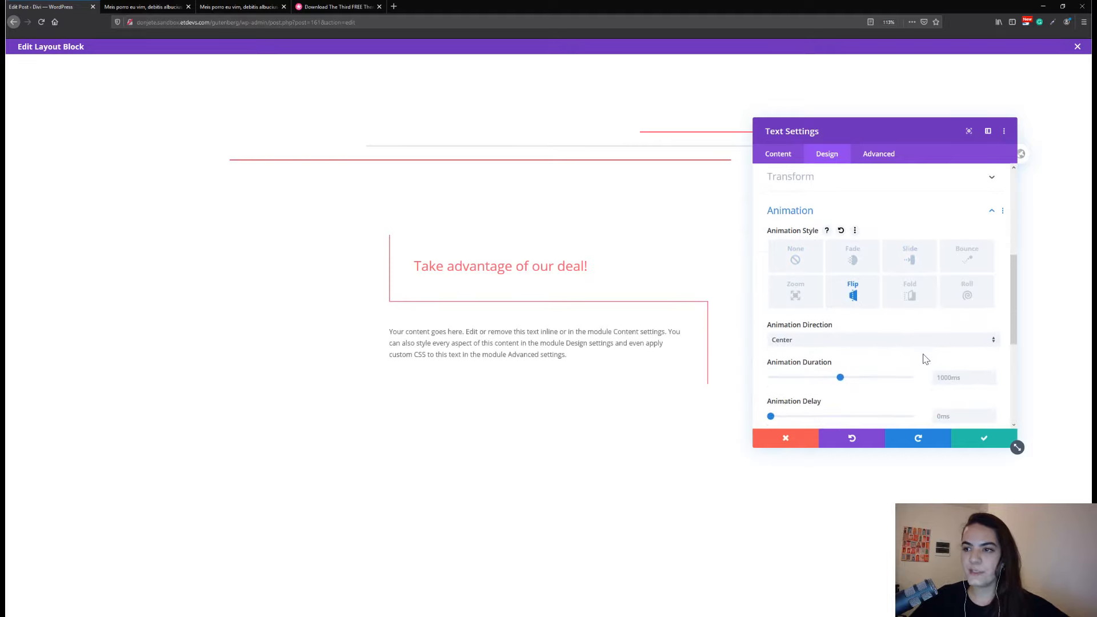
click(962, 394)
text(1700)
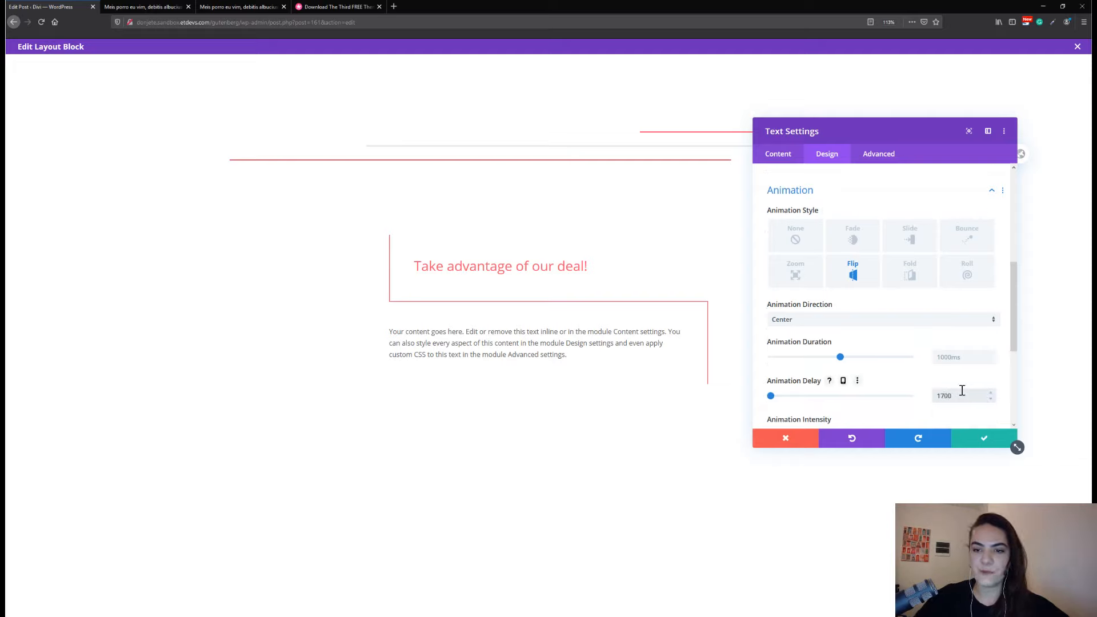
scroll(944, 386, down, 2)
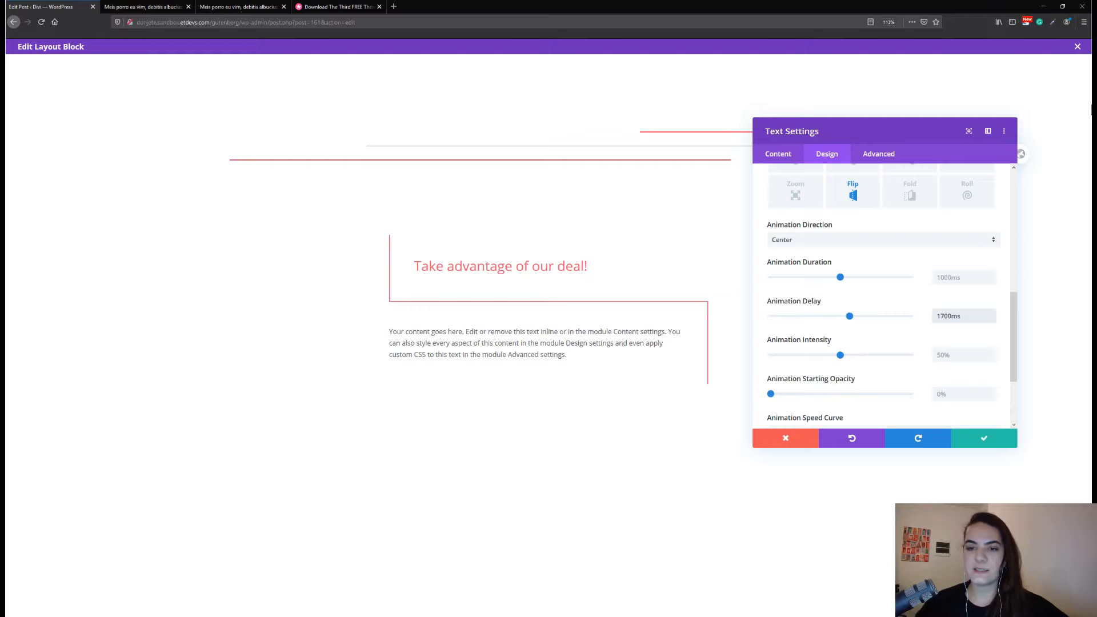
click(984, 440)
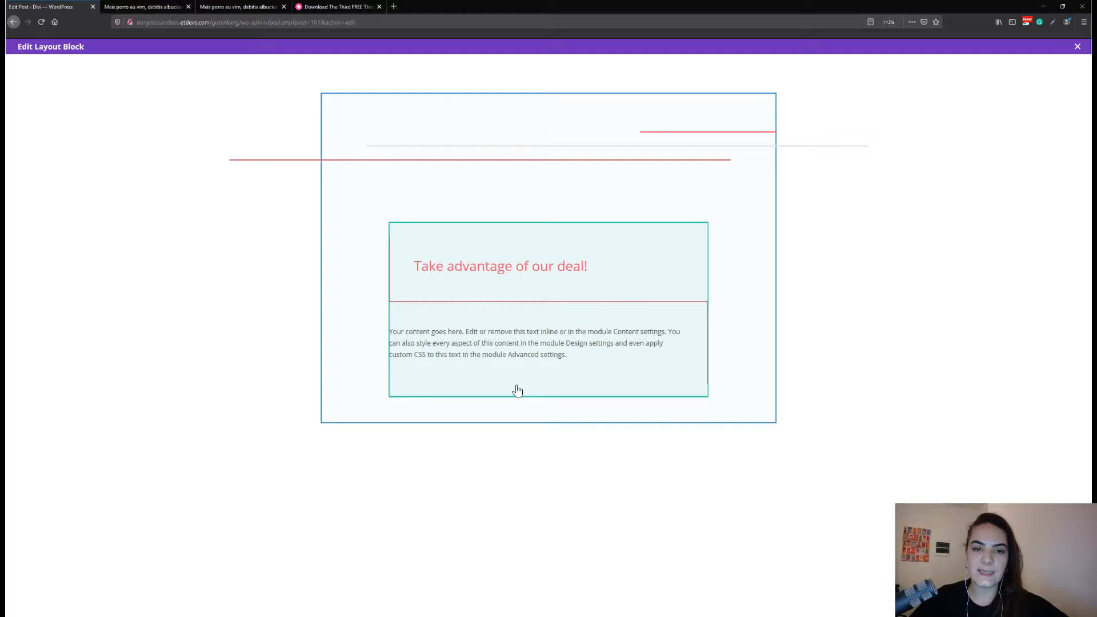
Insert a Button module below the body text in the second row
click(548, 369)
text(bu)
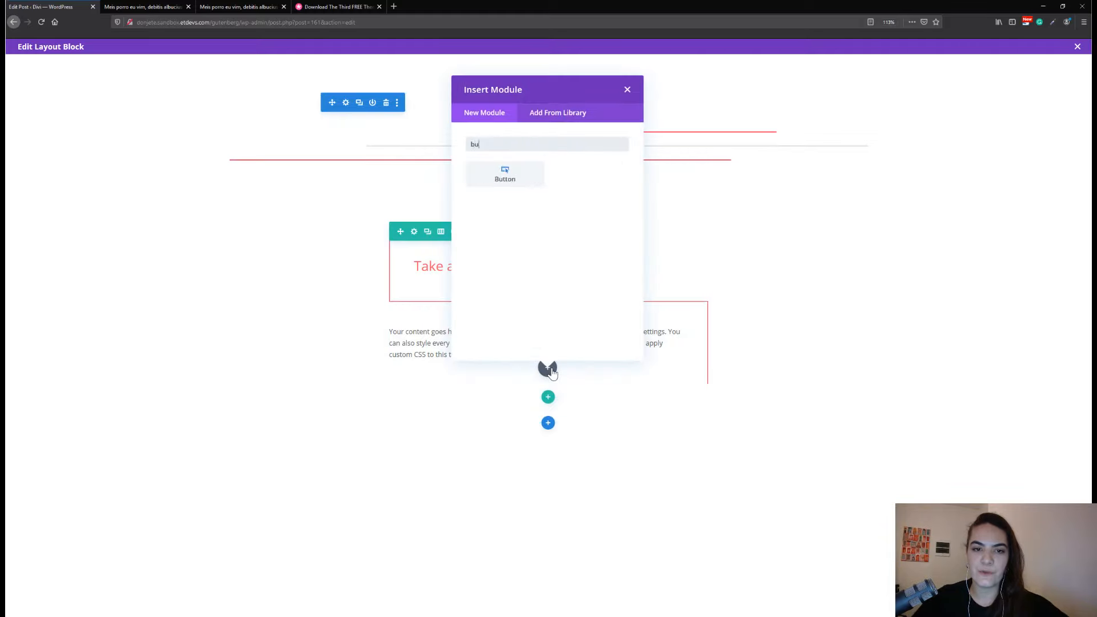
key(Return)
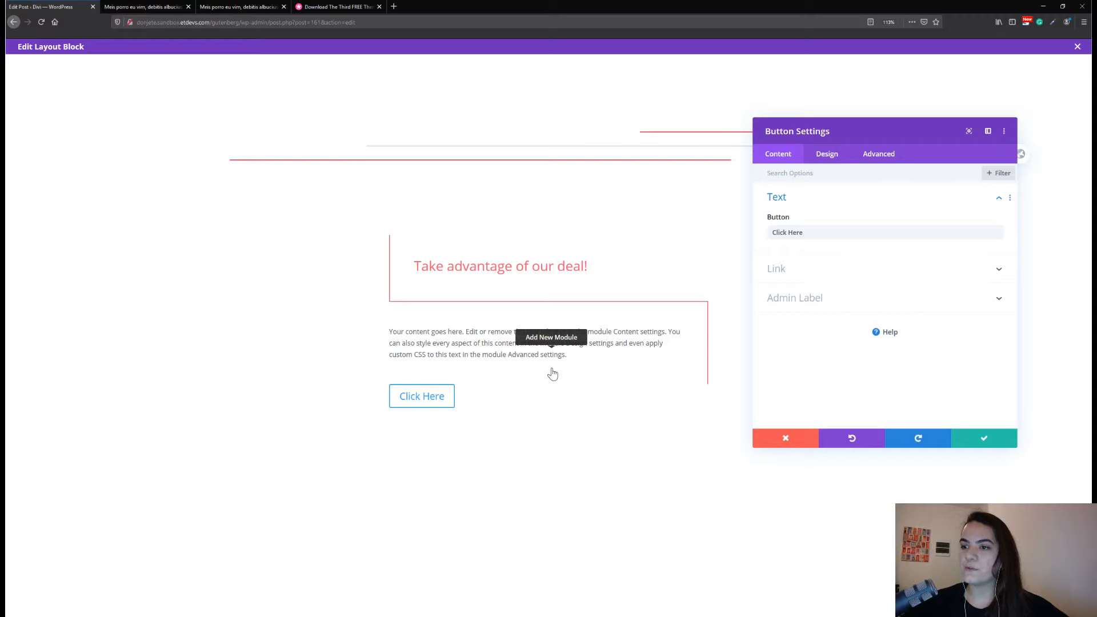
Enable custom styles for the button and set its text size to 13px
click(835, 154)
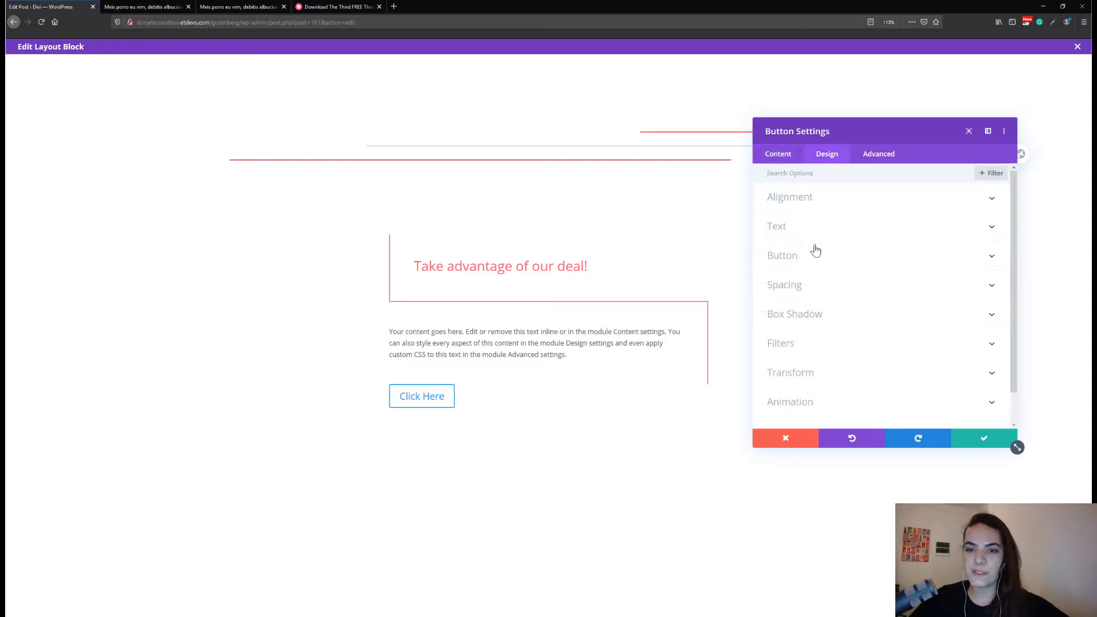
click(813, 252)
click(793, 218)
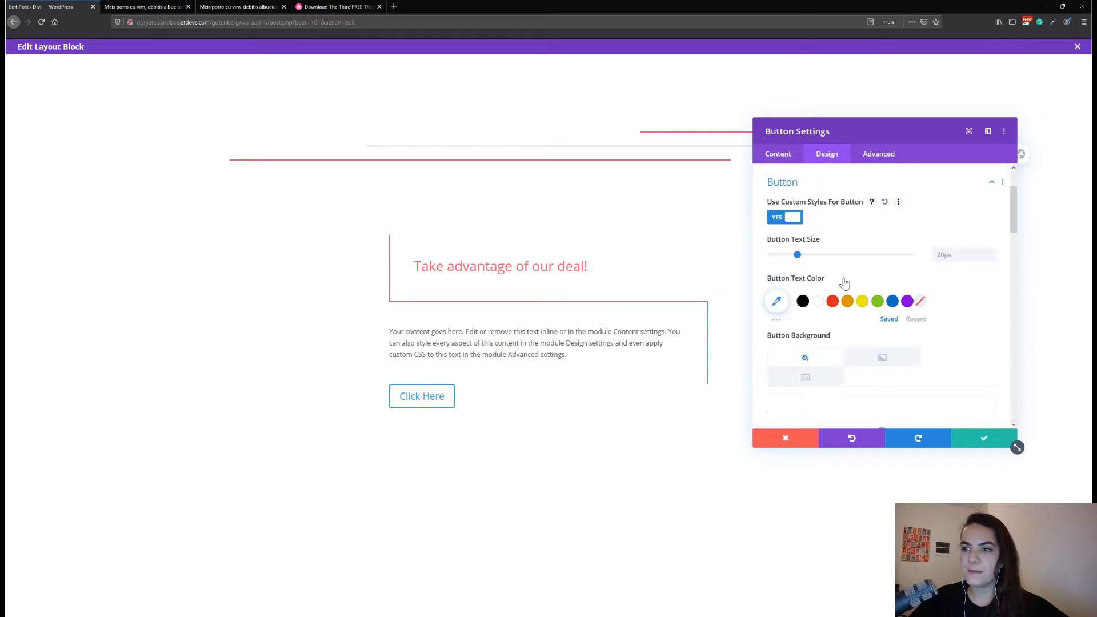
scroll(844, 281, down, 2)
scroll(955, 195, up, 1)
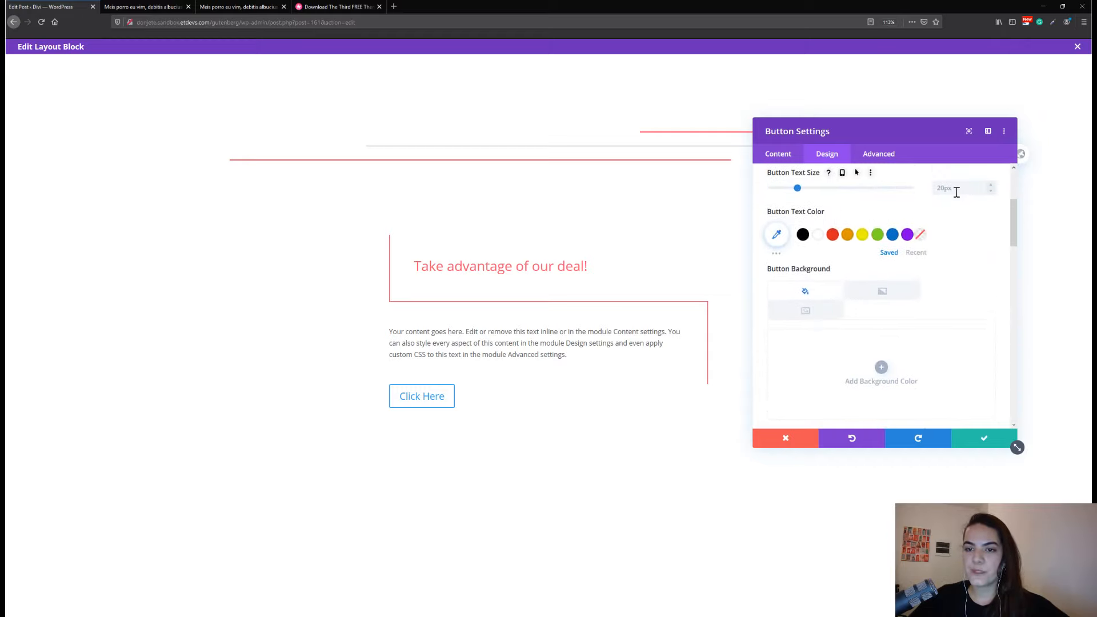
click(956, 192)
text(13)
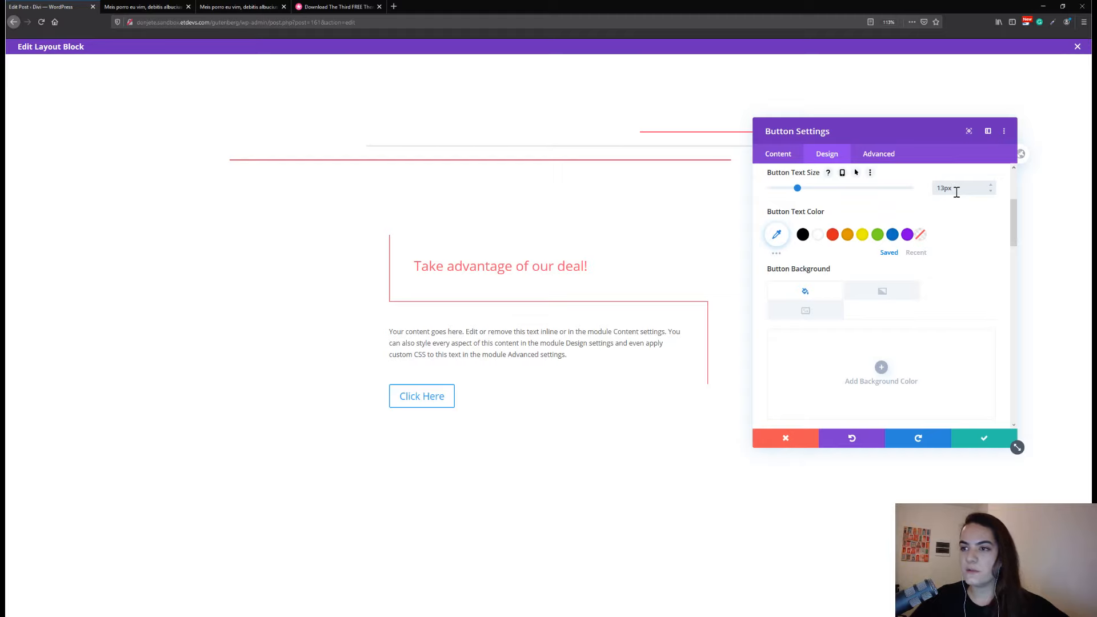
Give the button a background color of #fc526e
scroll(957, 194, down, 1)
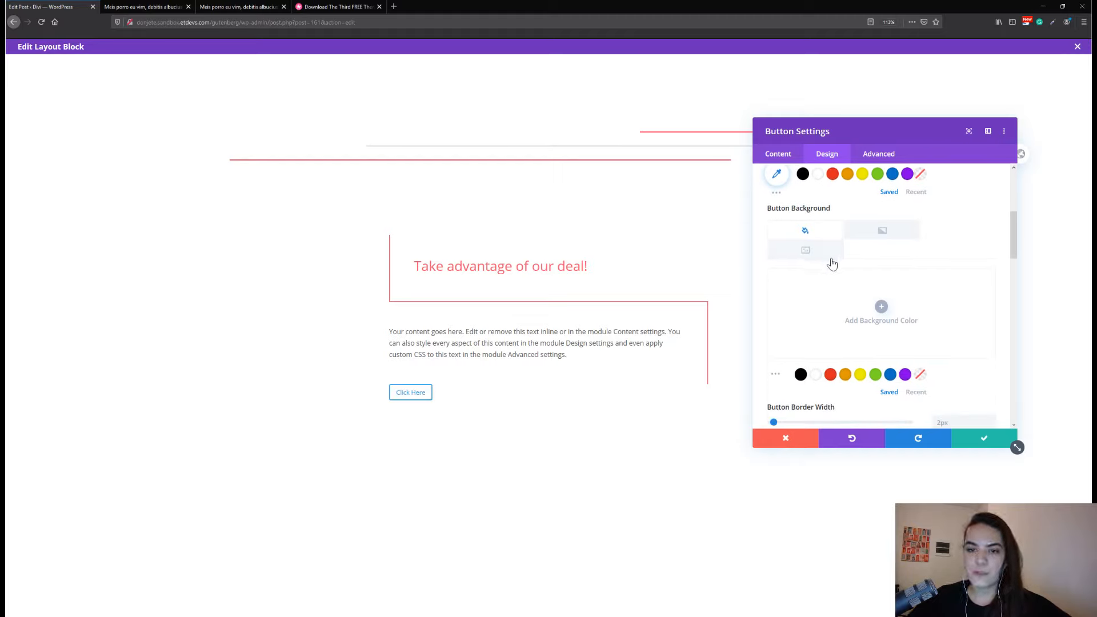
click(811, 308)
text(#fc526e)
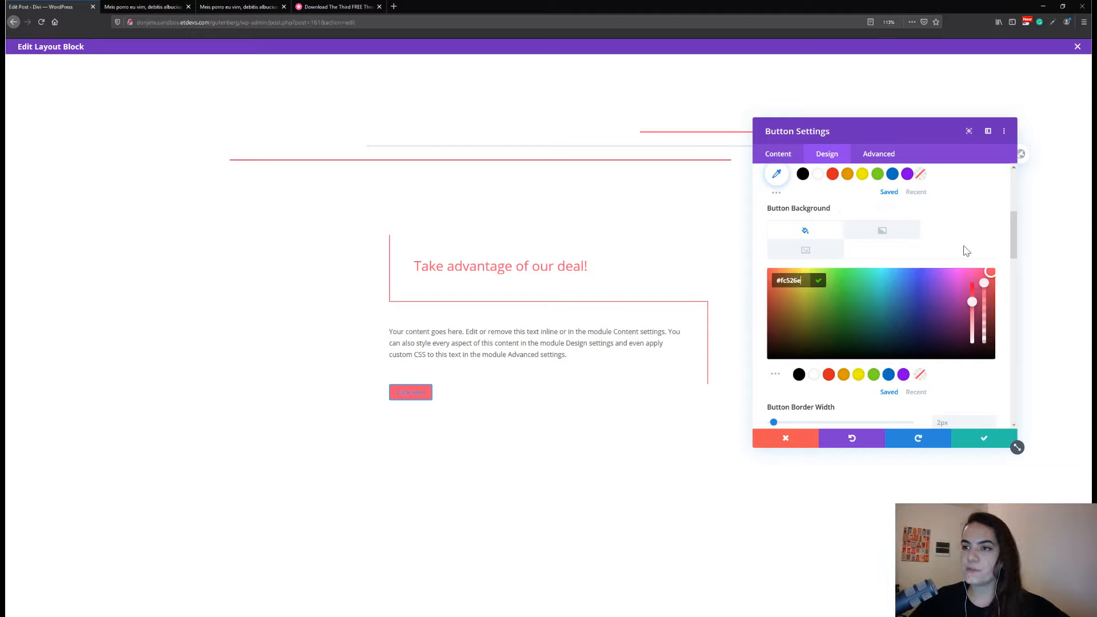
Set both the button's border width and its border radius to 0px
scroll(963, 246, down, 2)
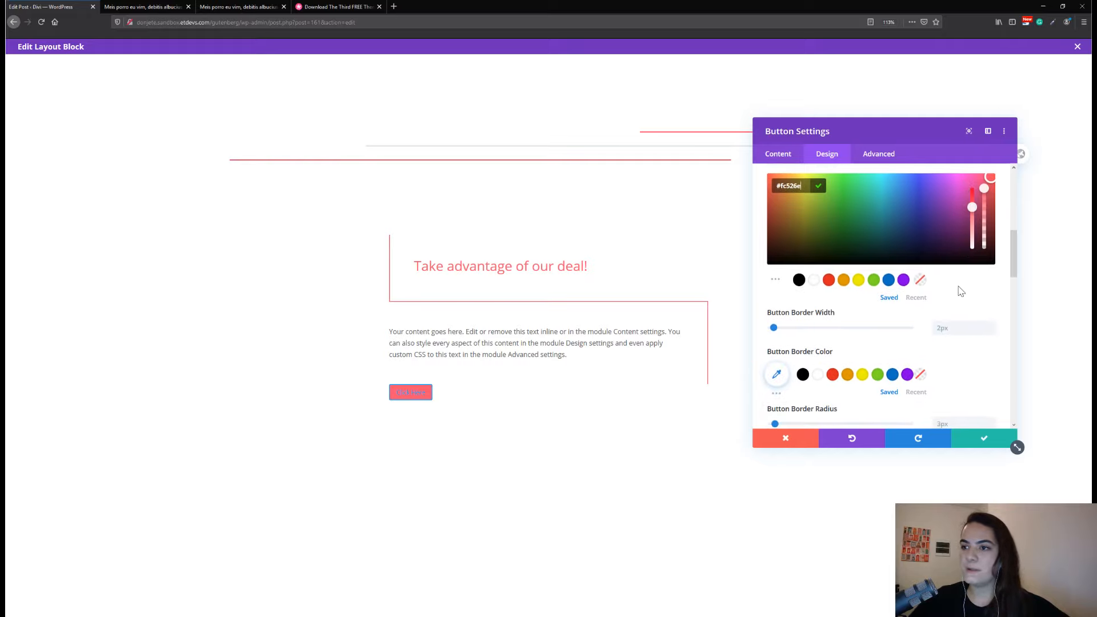
scroll(960, 290, down, 1)
click(950, 313)
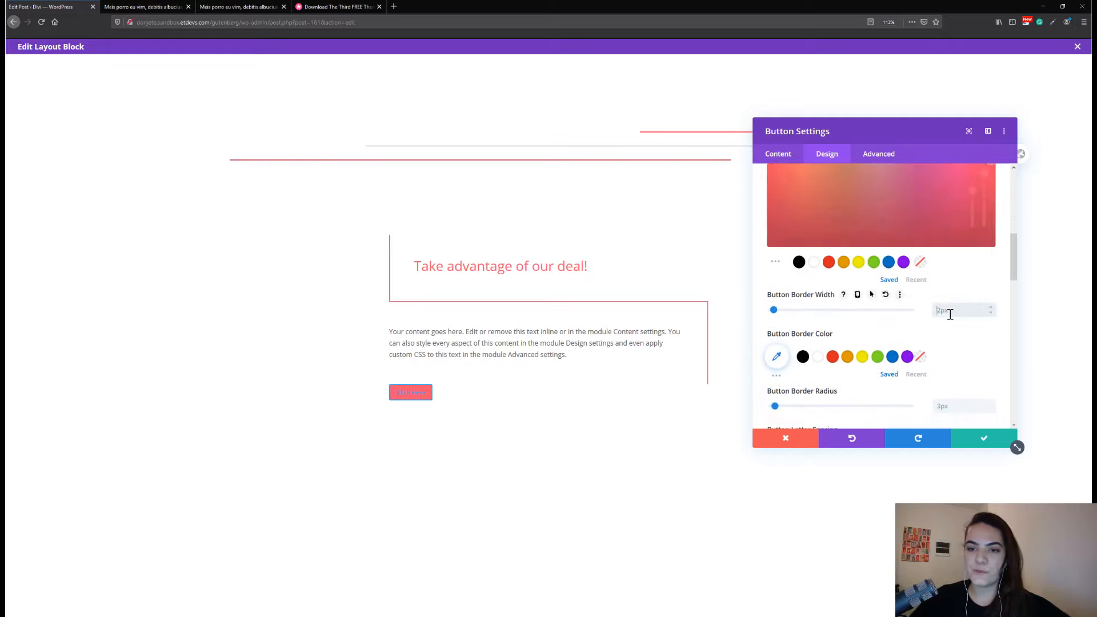
text(0)
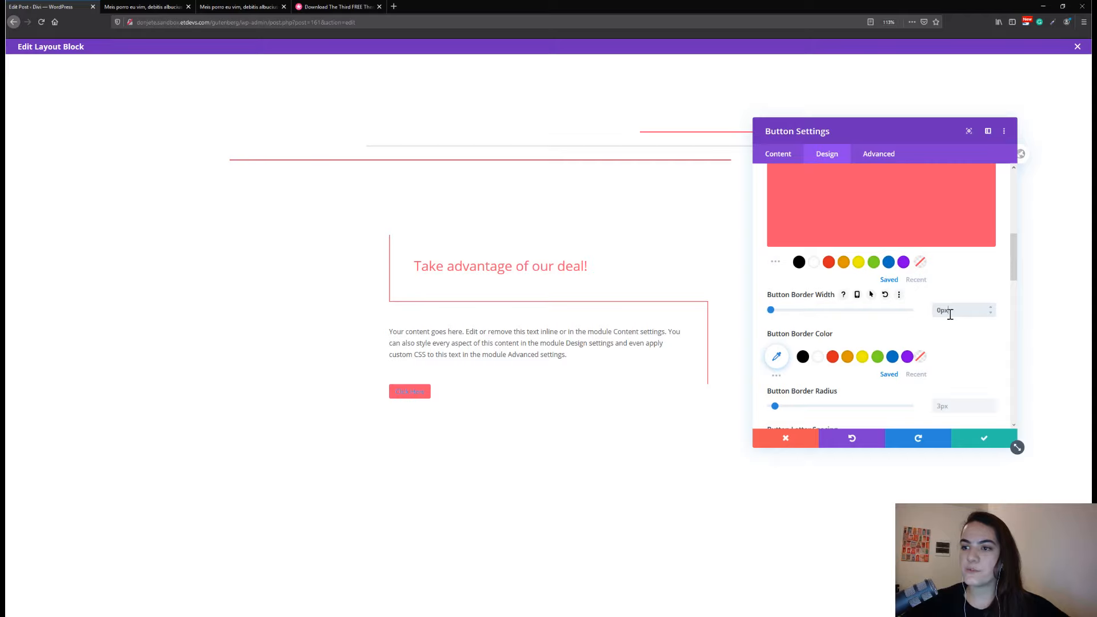
click(959, 403)
key(Delete)
text(0)
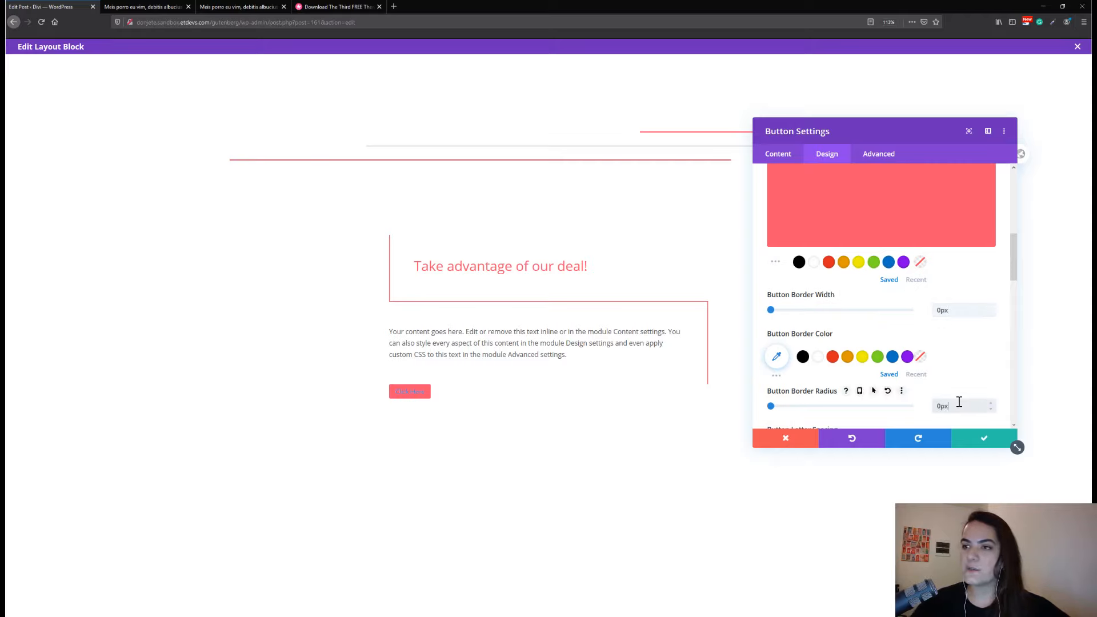
Set the button's letter spacing to 1px
scroll(960, 401, down, 2)
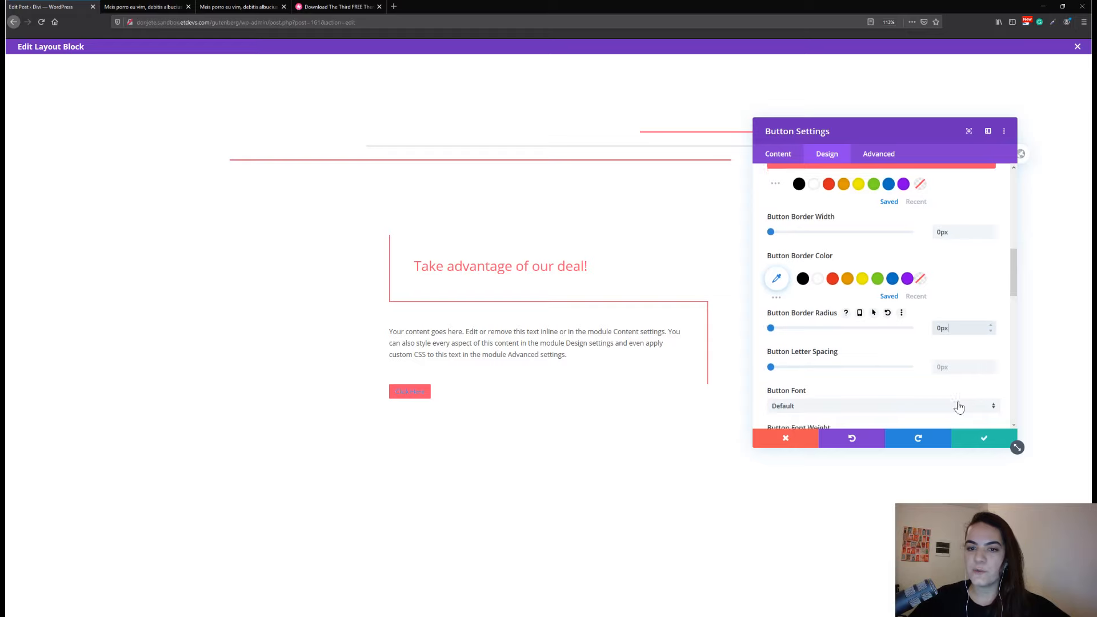
click(953, 368)
text(1px)
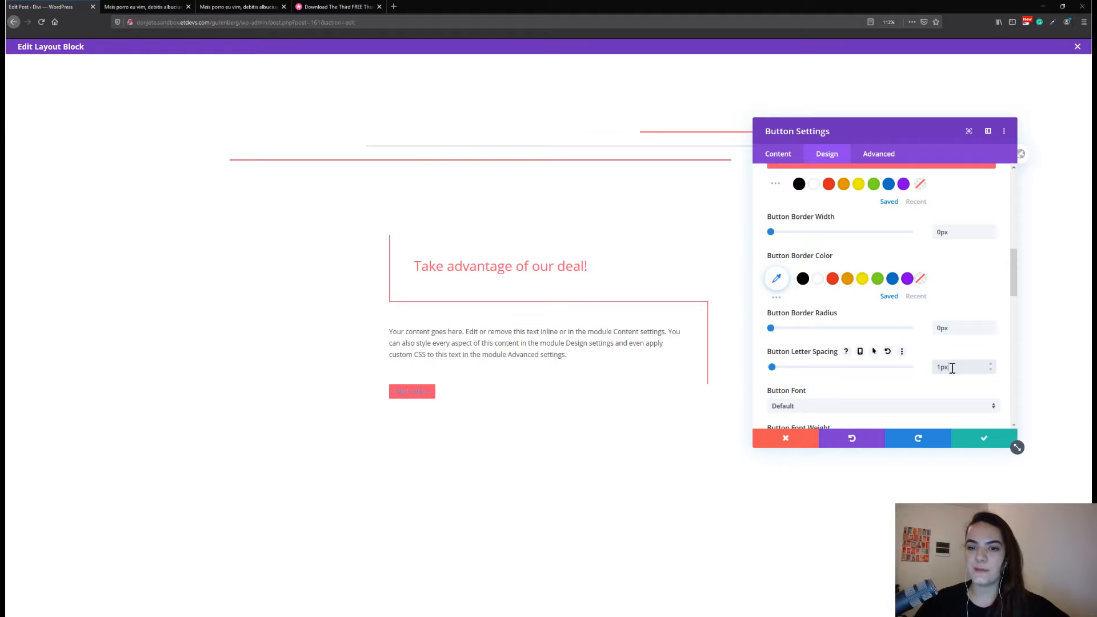
Set the button's font to Montserrat with a Semi Bold weight
click(874, 408)
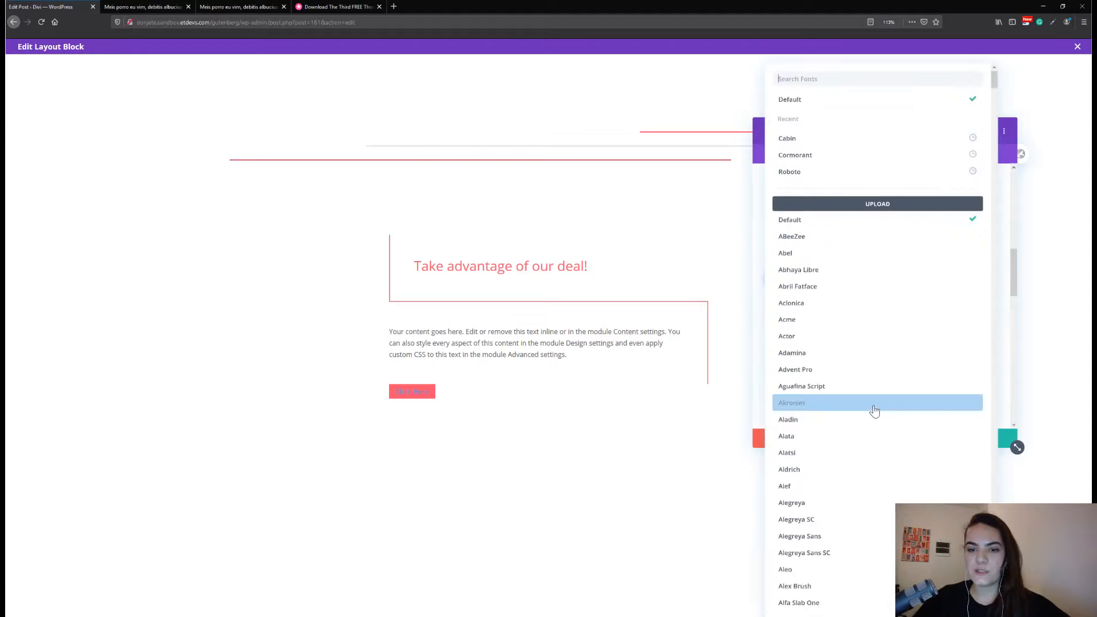
text(montserr)
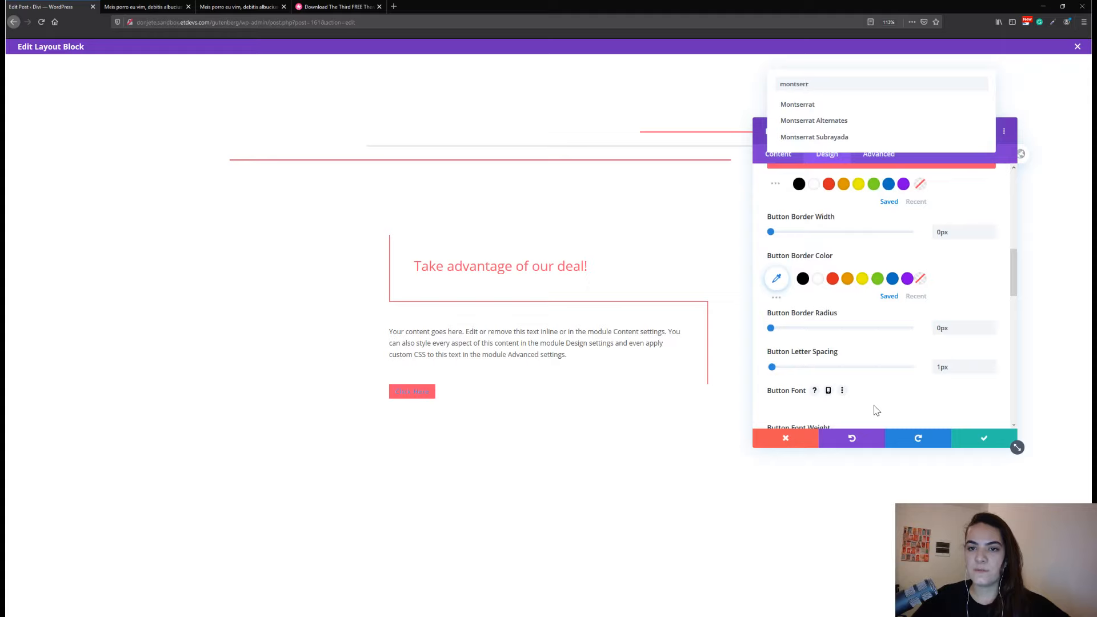
click(868, 105)
scroll(837, 323, down, 2)
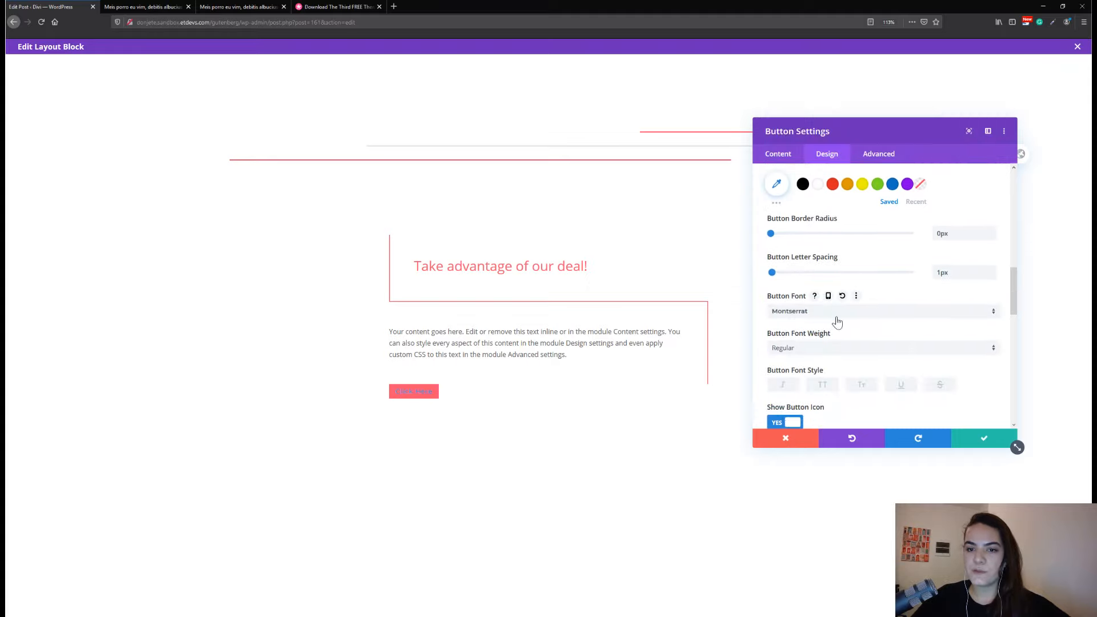
click(832, 348)
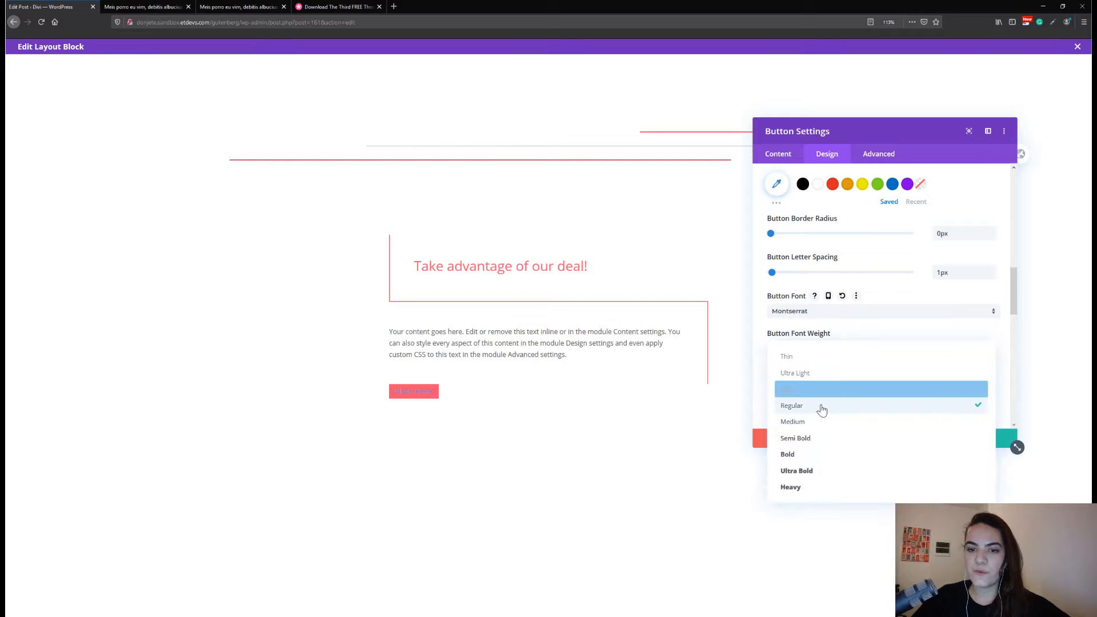
click(812, 437)
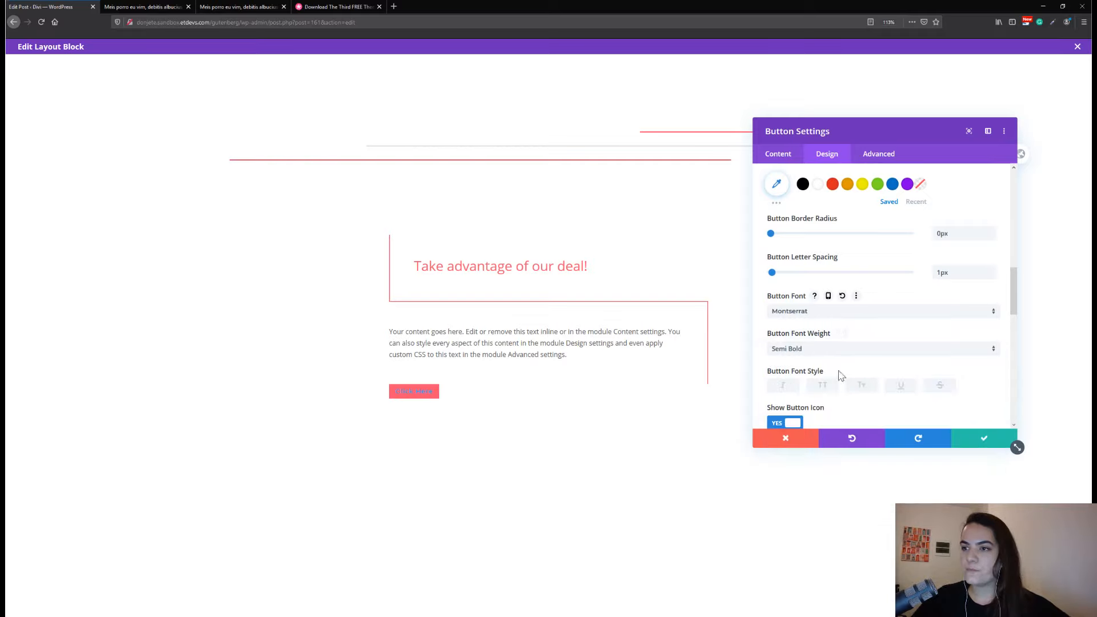
Apply the uppercase font style to the button and make its text white (#FFFFFF)
scroll(834, 366, down, 1)
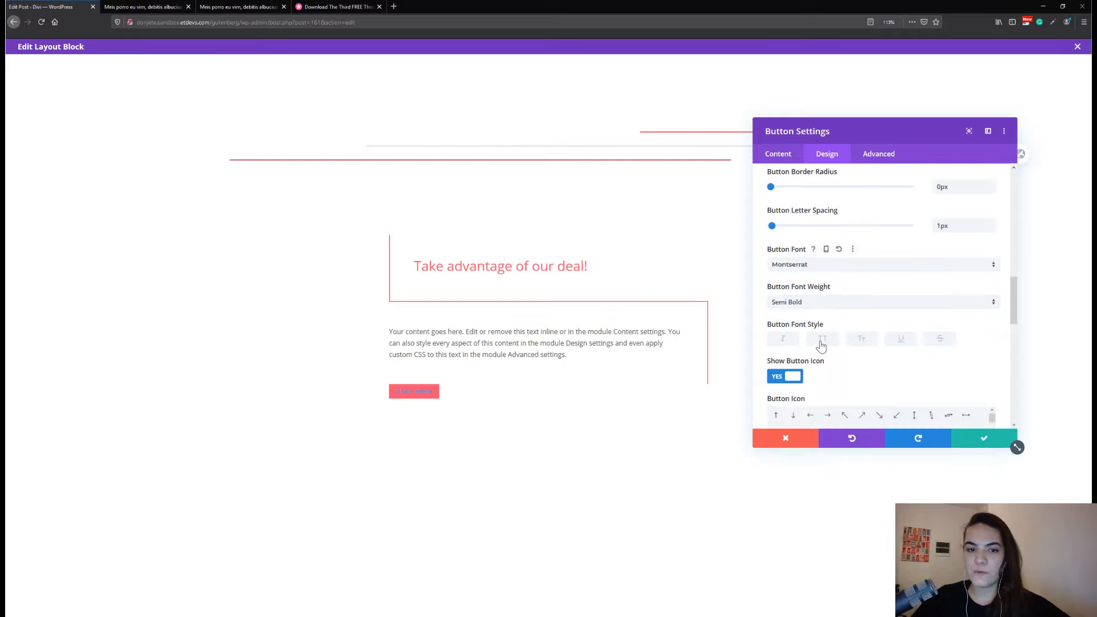
click(821, 340)
scroll(821, 297, up, 6)
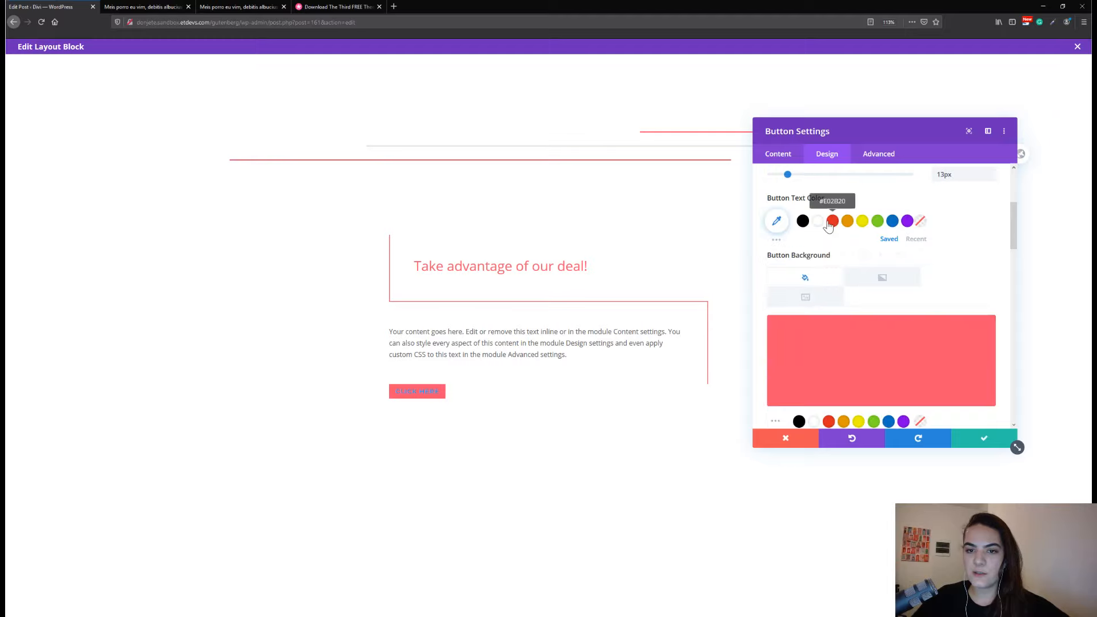
click(818, 222)
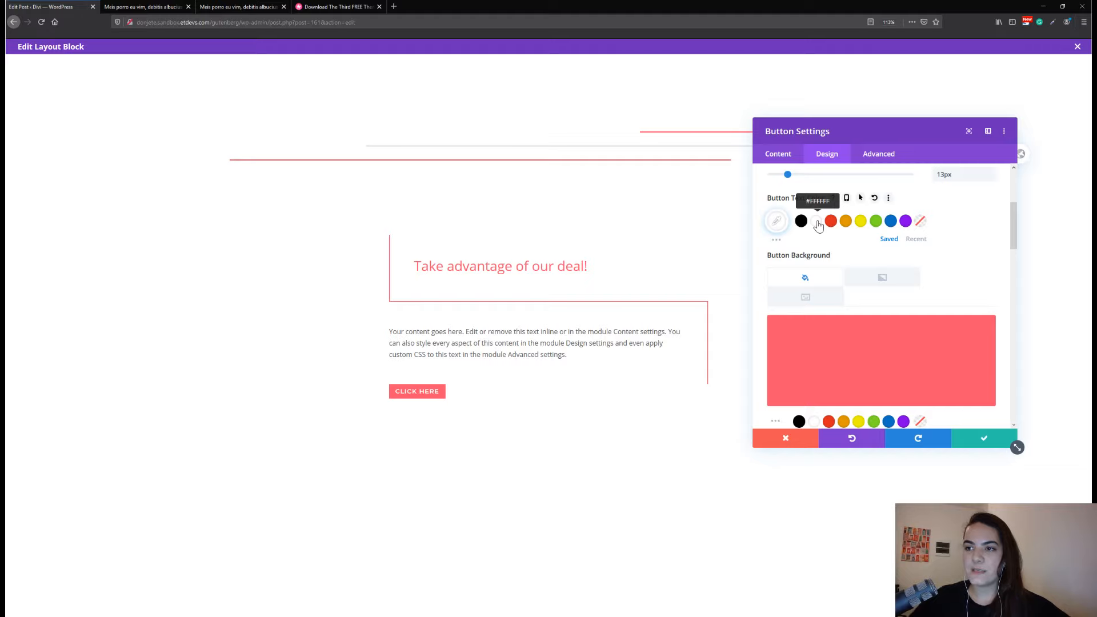
Give the button 16px of top padding and link it with the bottom padding
scroll(840, 359, down, 5)
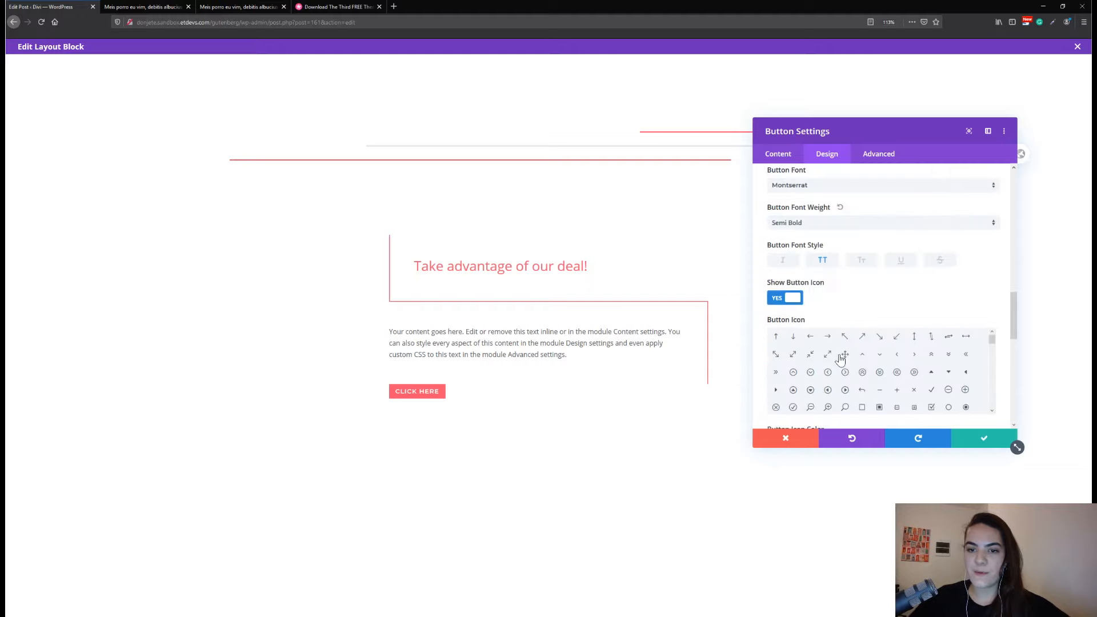
scroll(840, 359, down, 10)
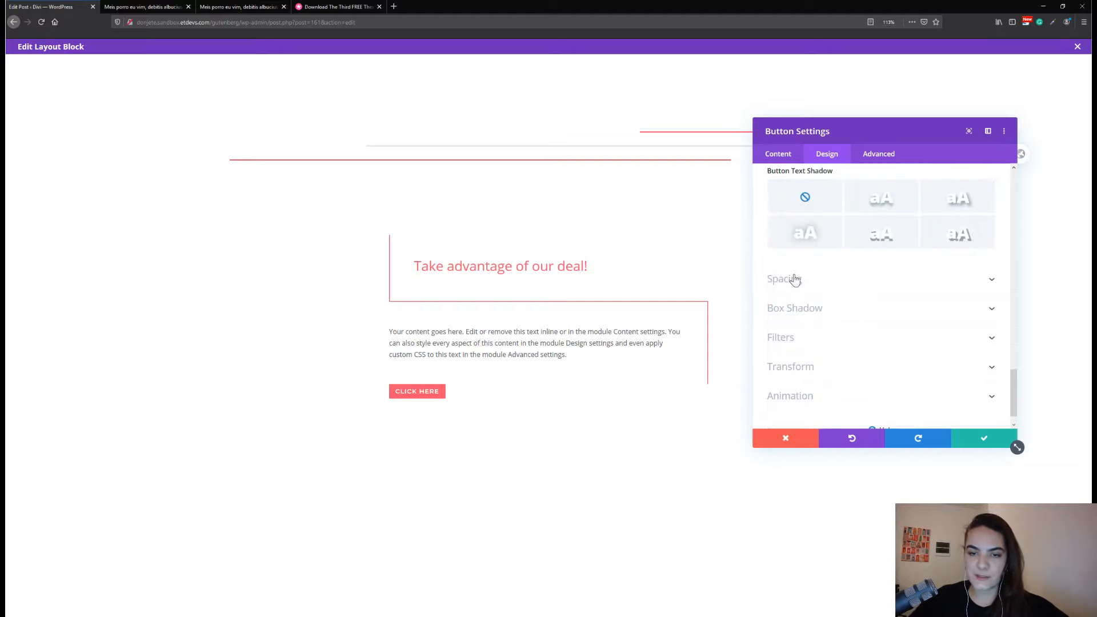
click(791, 277)
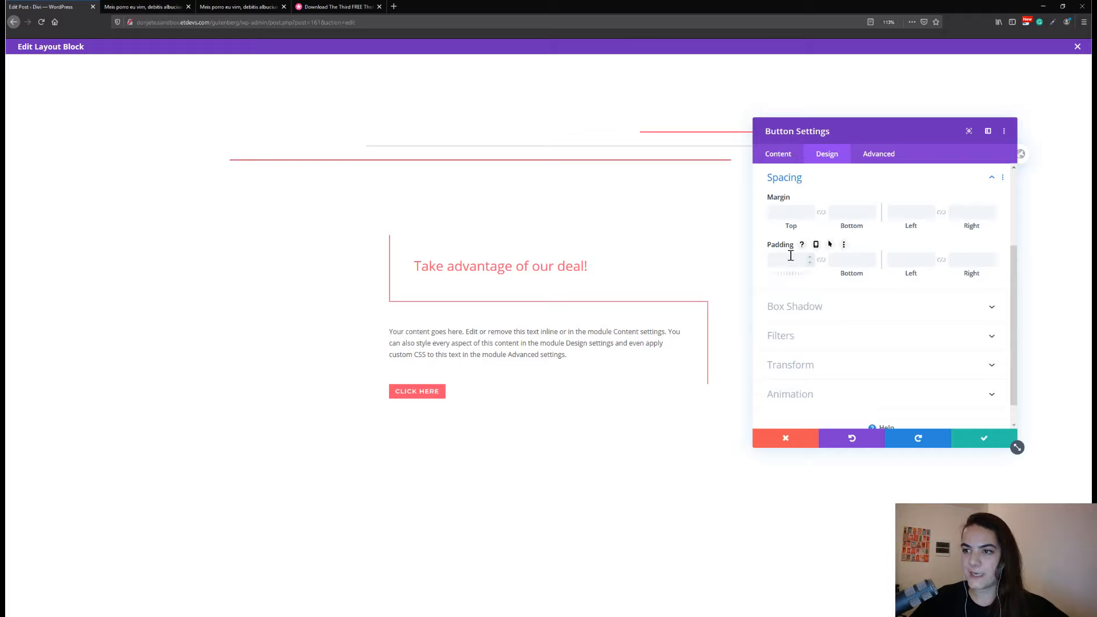
click(791, 260)
text(16px)
click(821, 260)
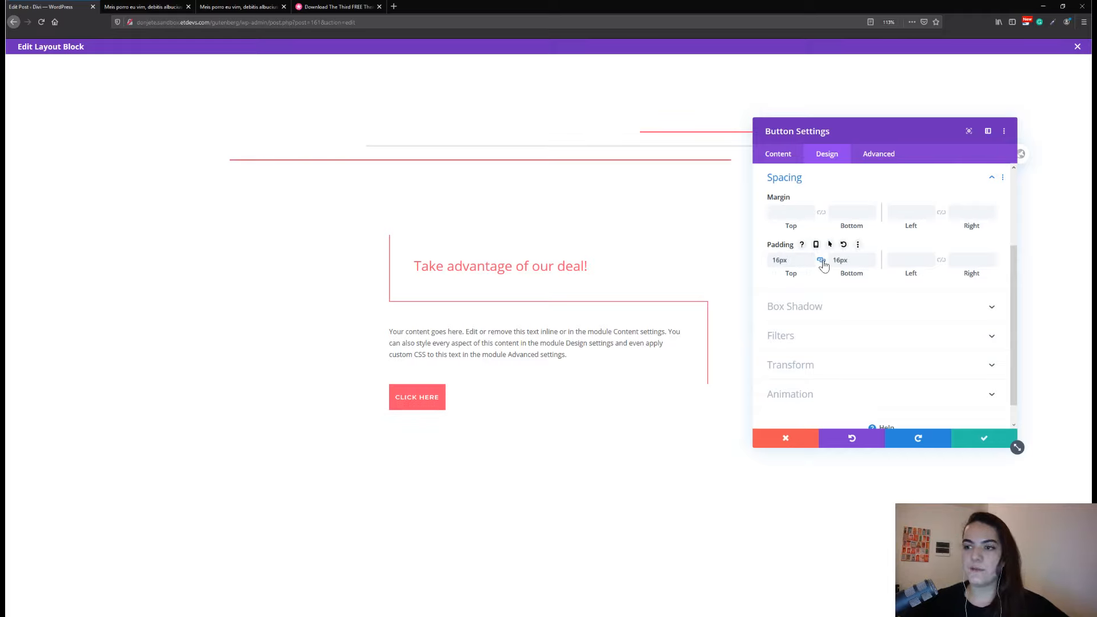
Give the button a Flip animation with a 1900ms delay and save its settings
click(830, 394)
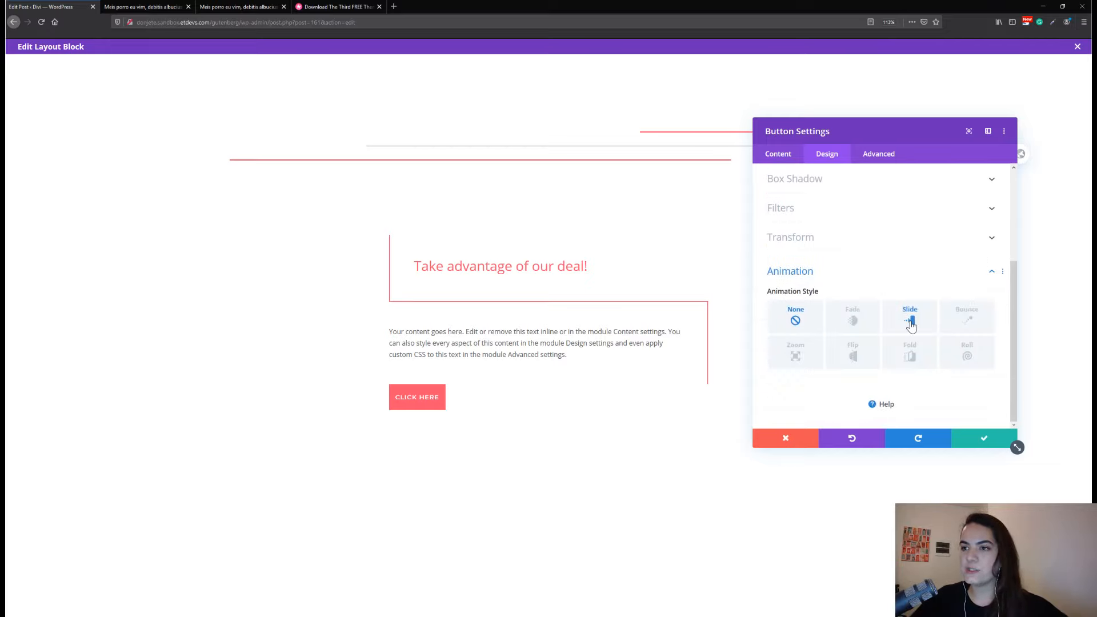
click(852, 352)
scroll(914, 354, down, 3)
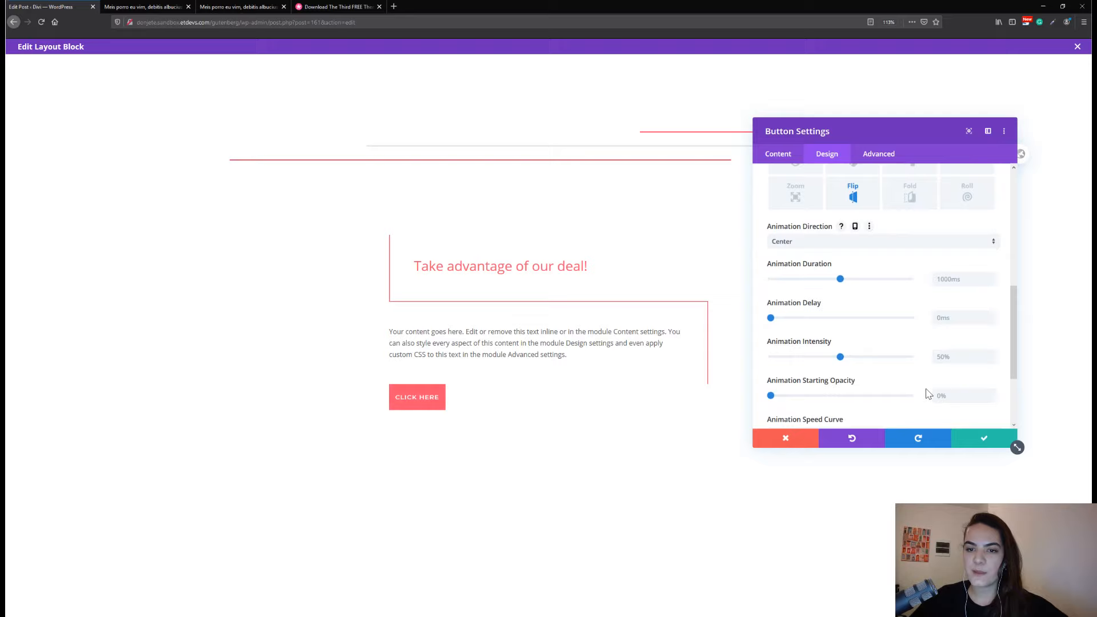
click(953, 316)
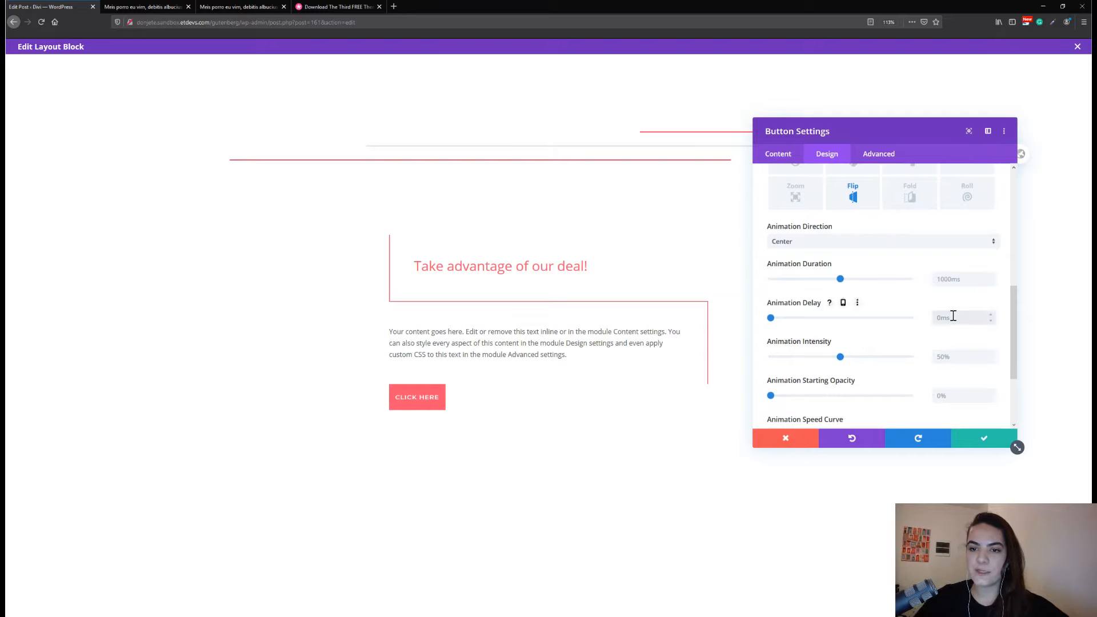
text(1900)
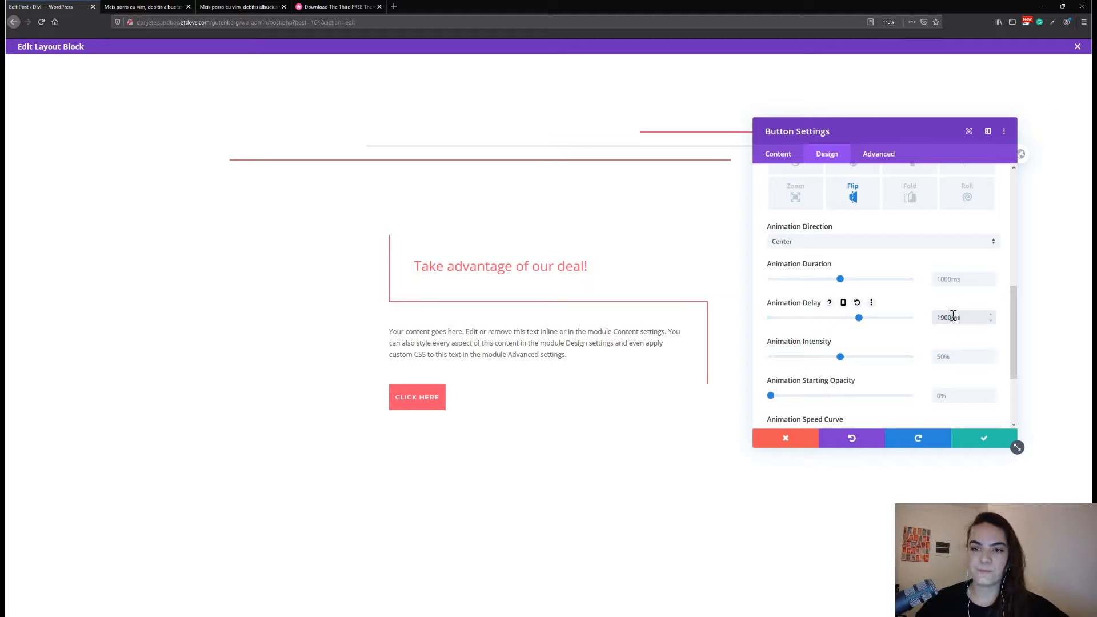
click(970, 439)
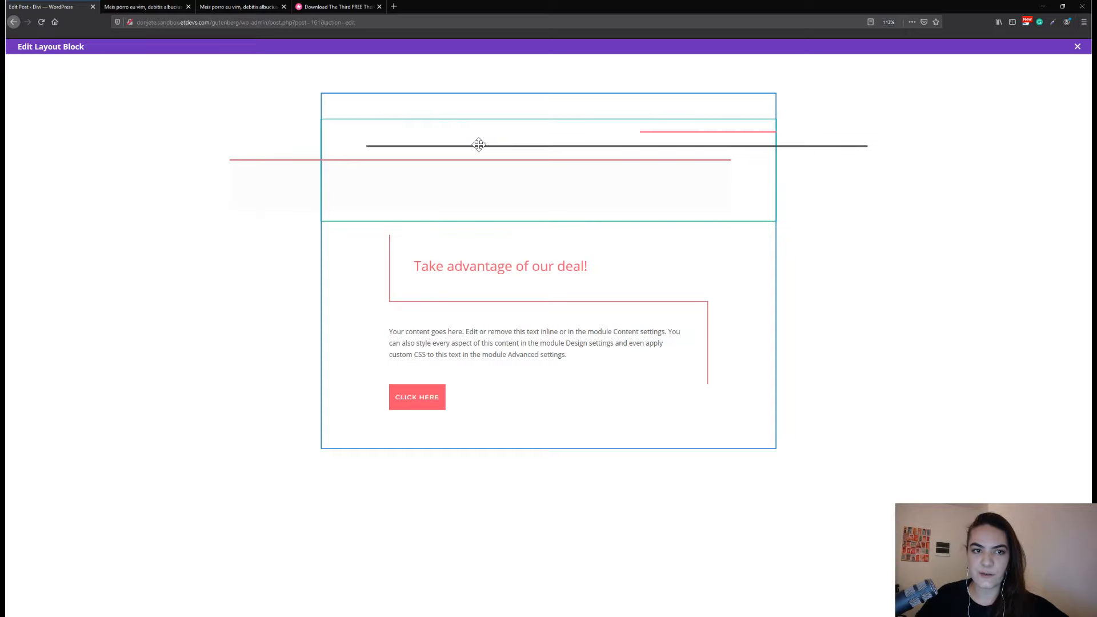
Check the finished example post, return to the layout block editor and duplicate the row holding the three dividers
click(144, 6)
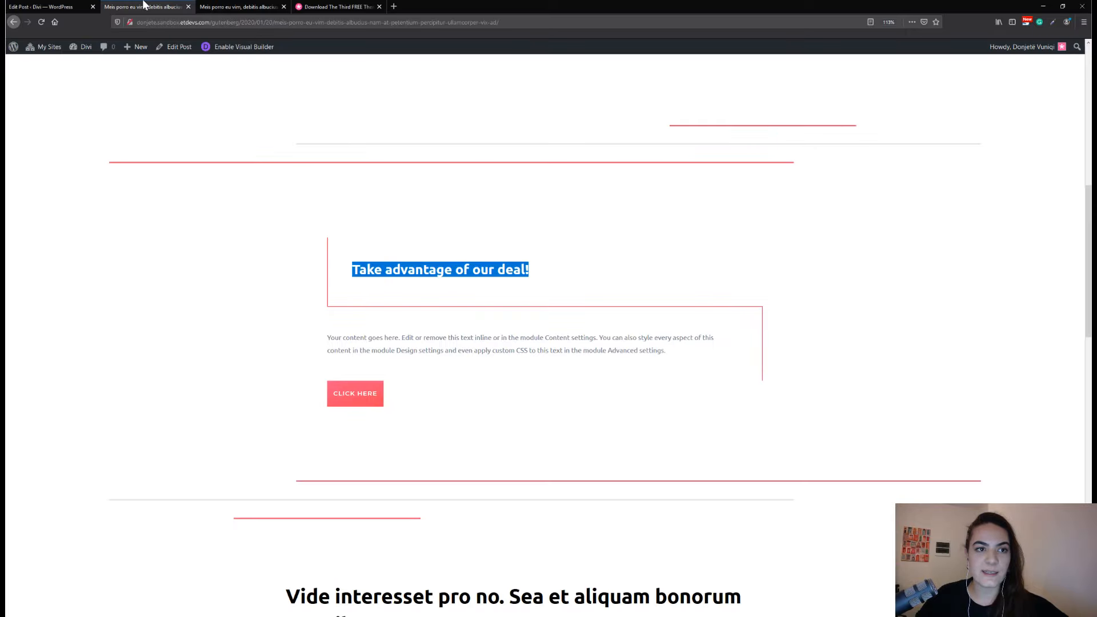
click(250, 222)
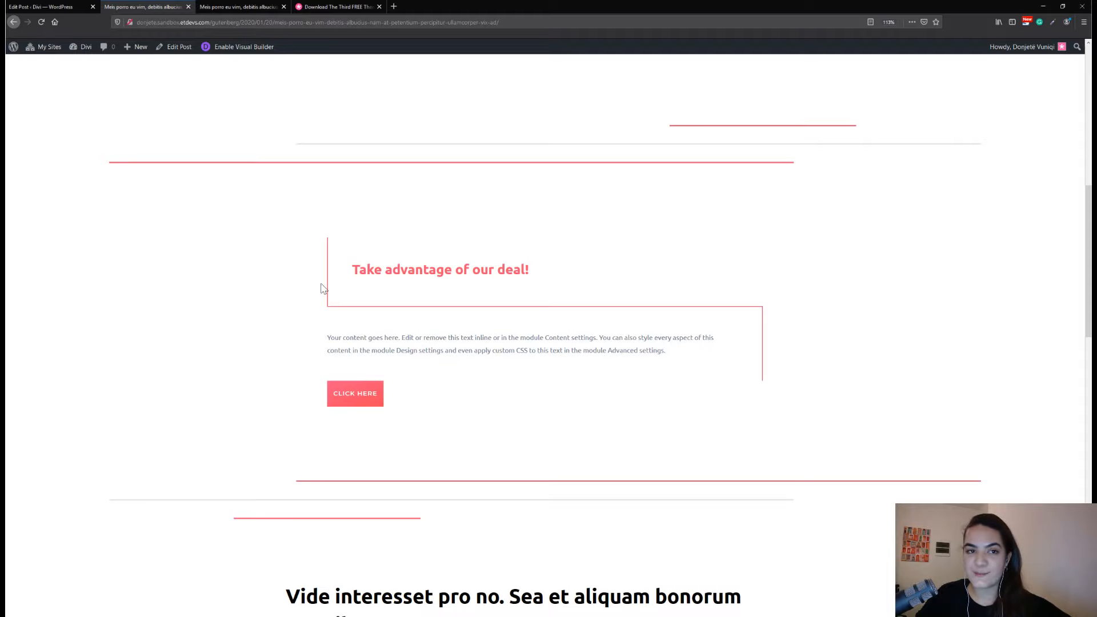
click(67, 5)
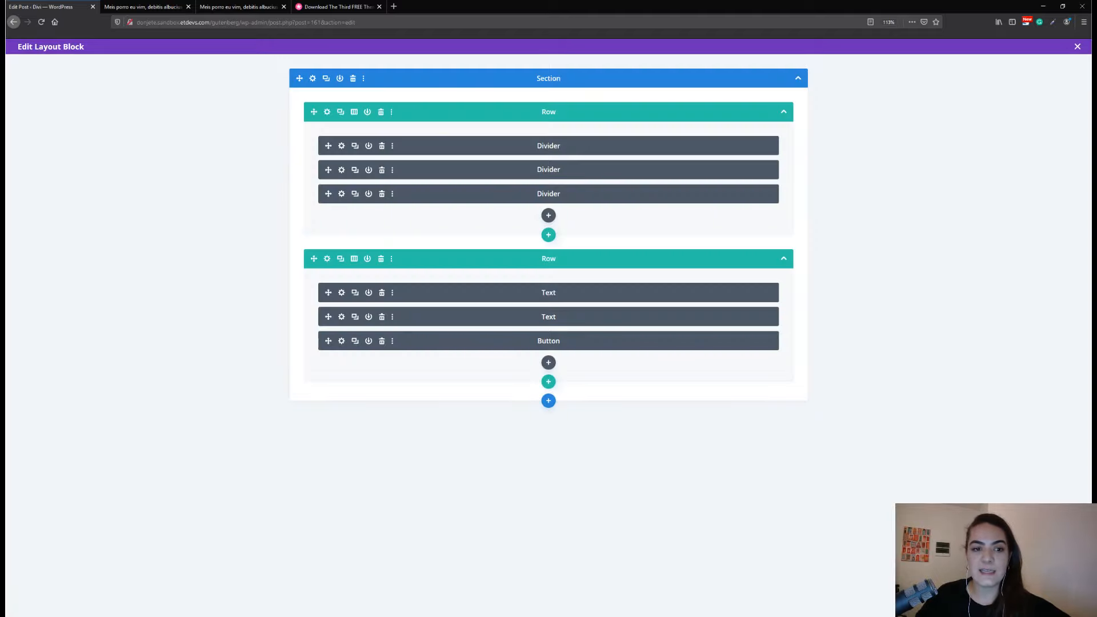
click(341, 112)
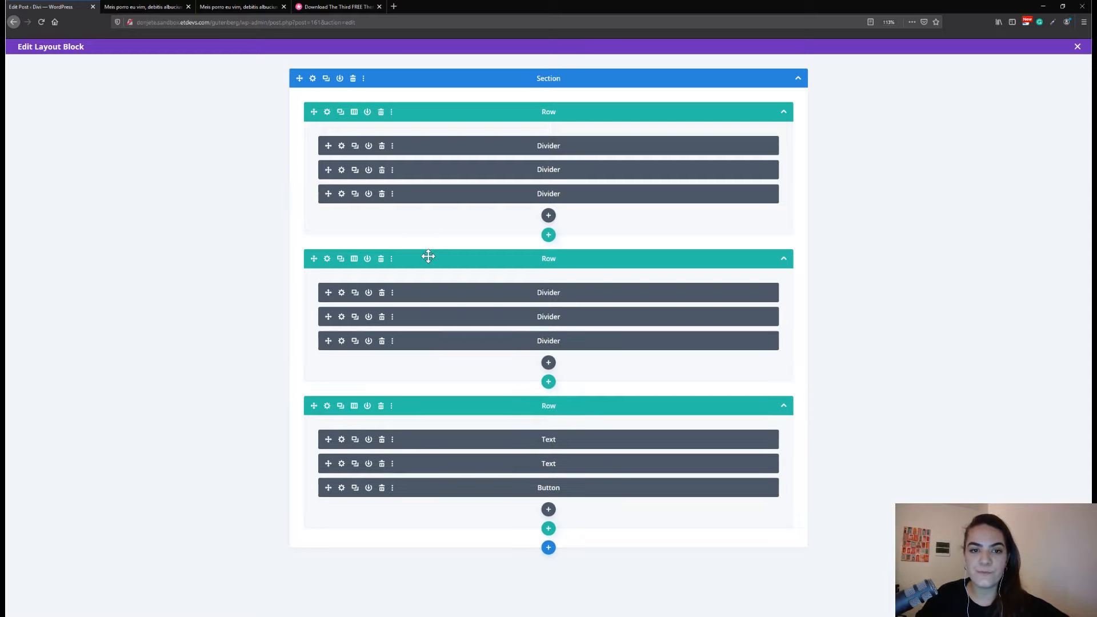
Move the duplicated divider row below the row with the text and button, and reverse the order of its three dividers
drag(428, 257, 433, 371)
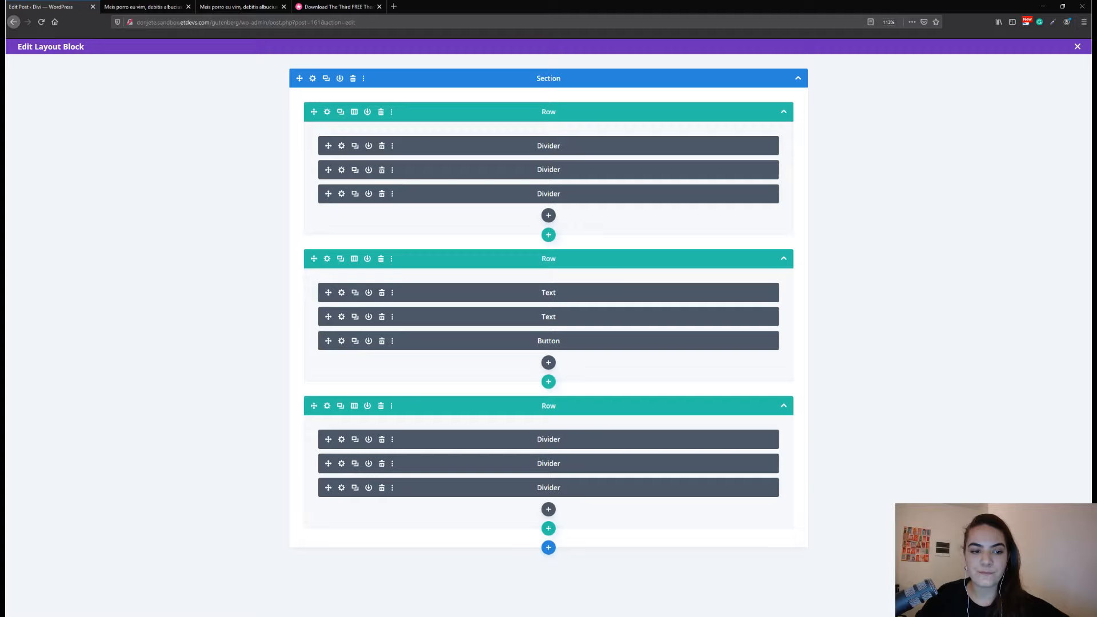
key(shift+w)
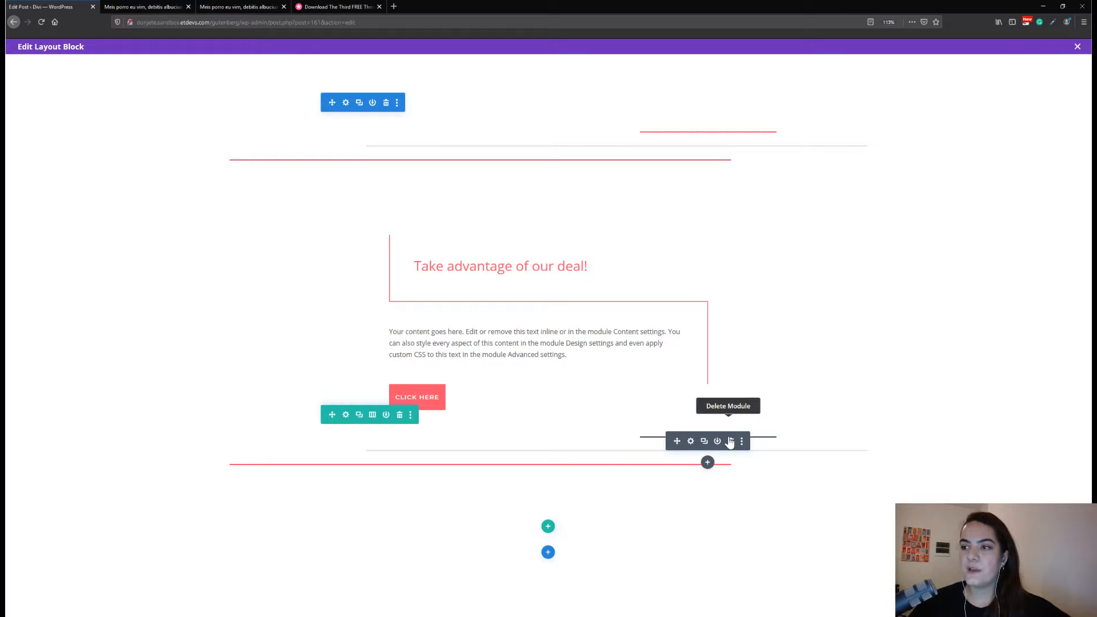
key(shift+w)
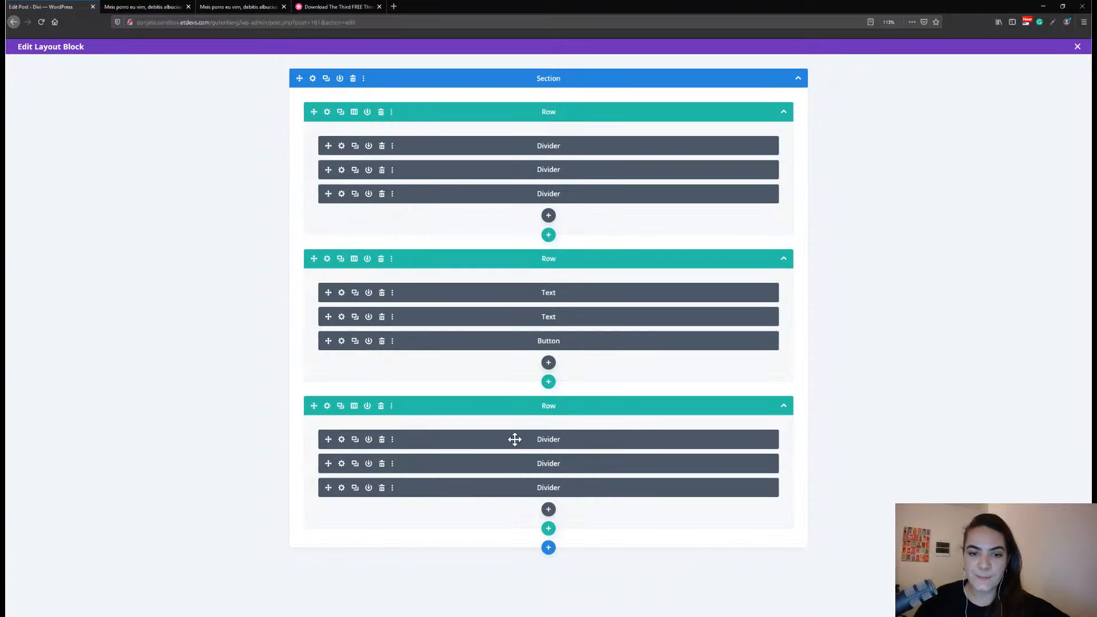
drag(515, 439, 512, 502)
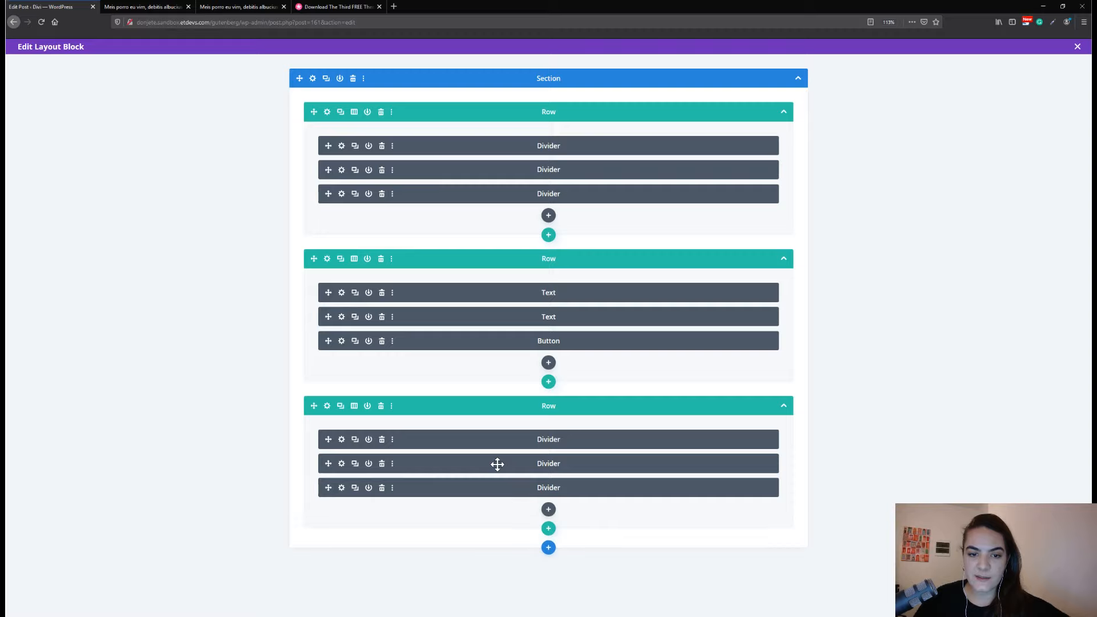
drag(497, 464, 498, 429)
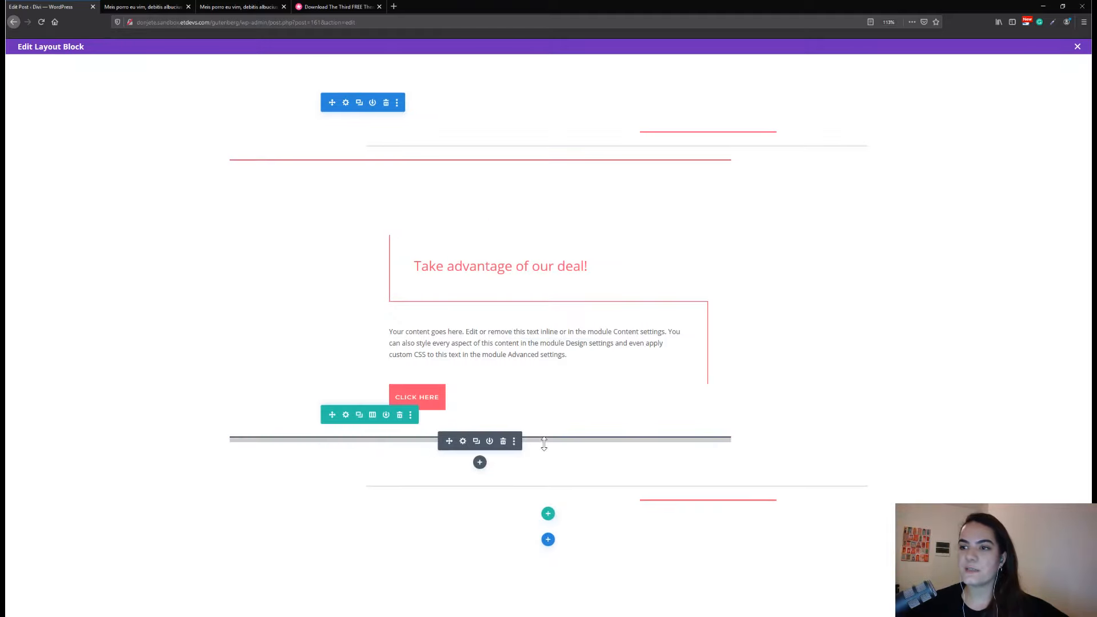
Clear the bottom margin of the bottom row's first divider, set its margins to 100px top, 10% left and -20% right, and save
click(465, 440)
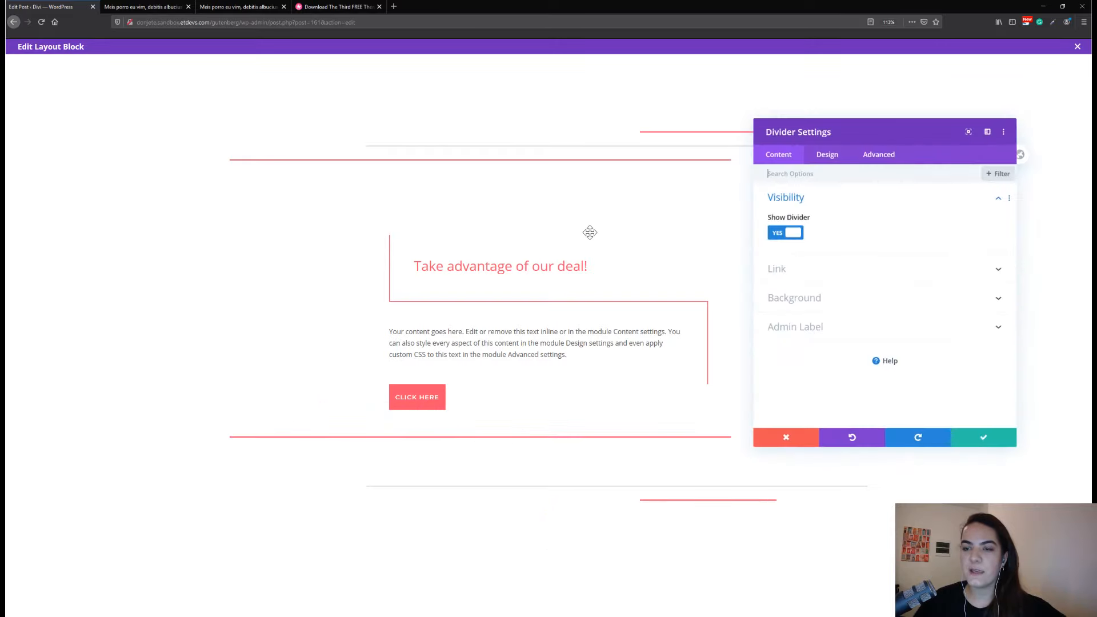
click(817, 166)
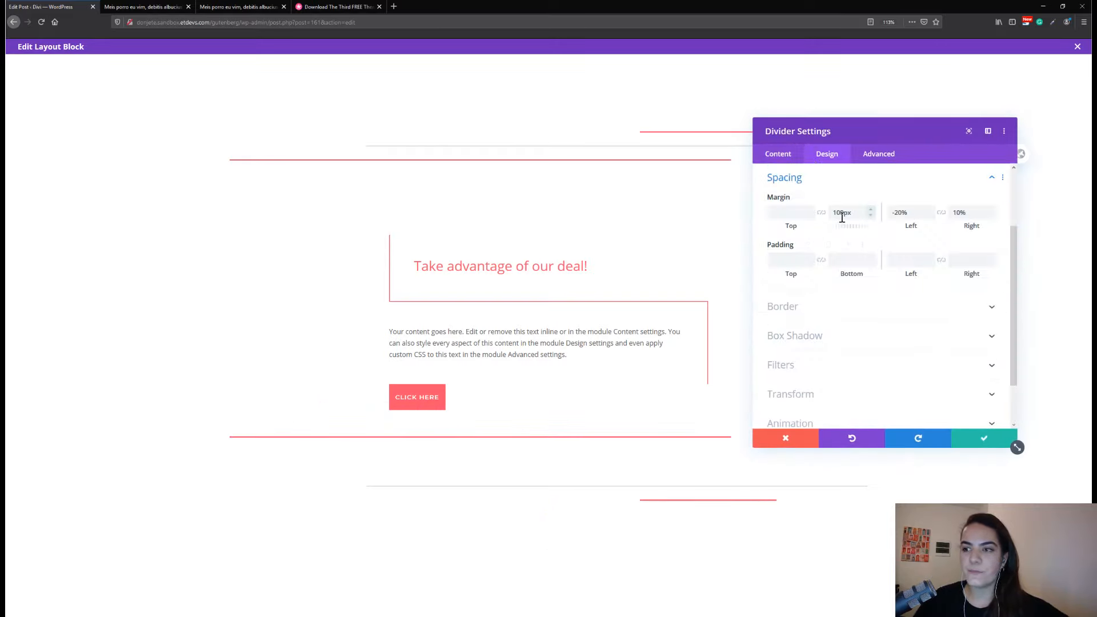
double_click(842, 213)
key(BackSpace)
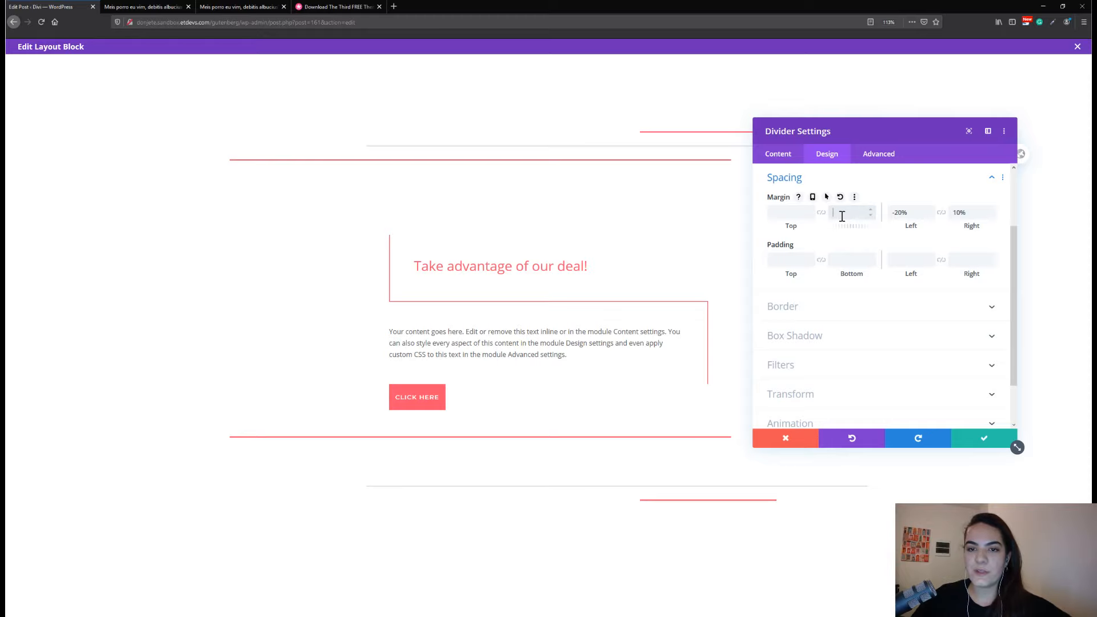
click(781, 212)
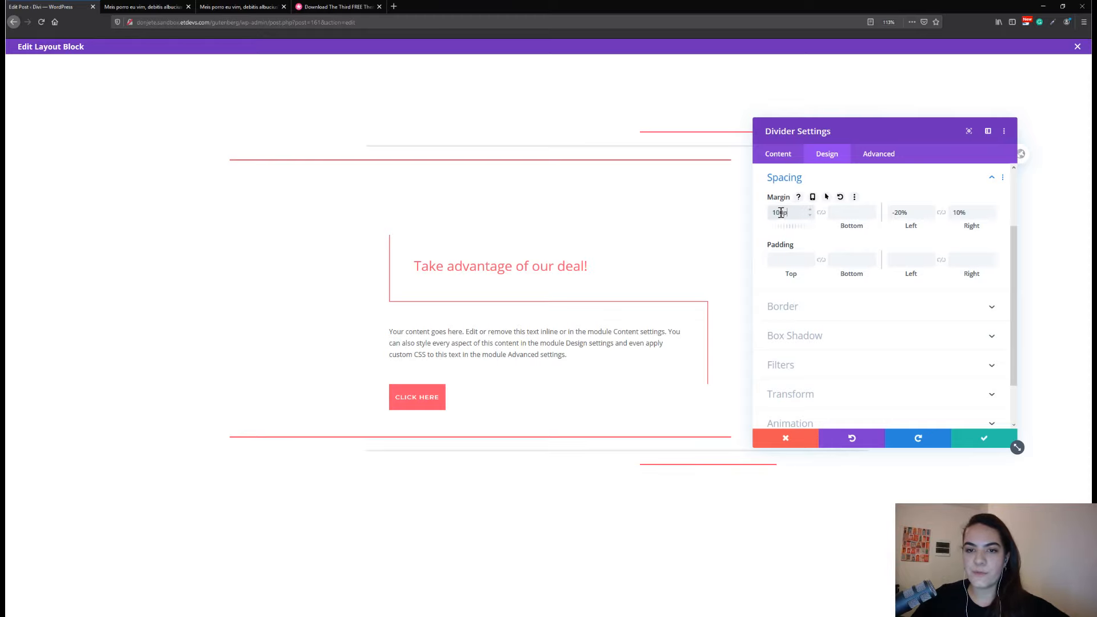
text(100px)
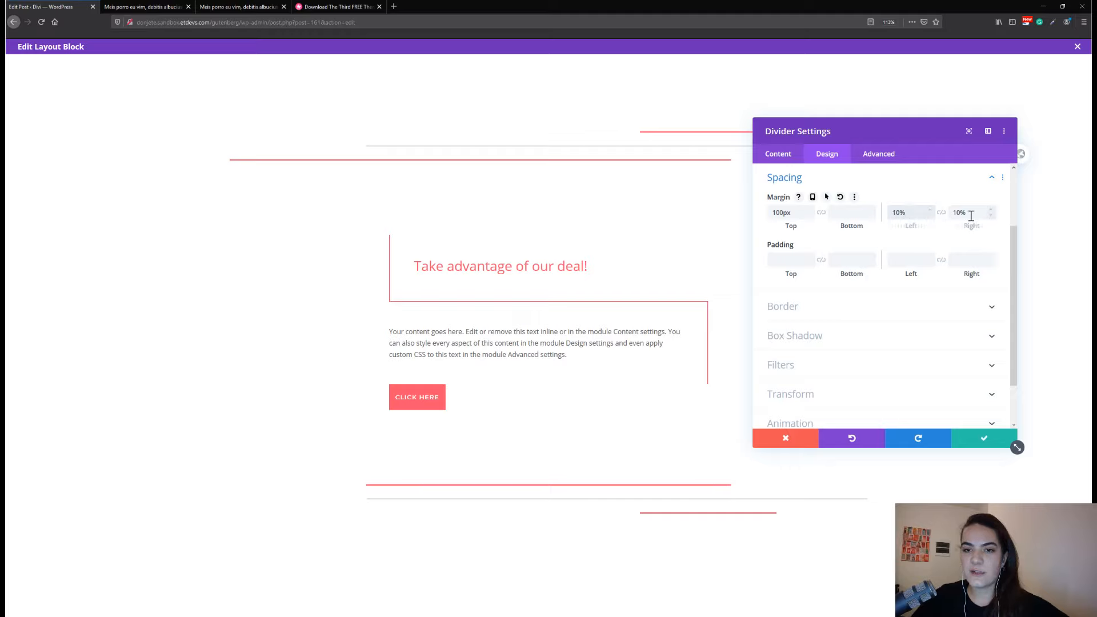
click(976, 215)
text(=)
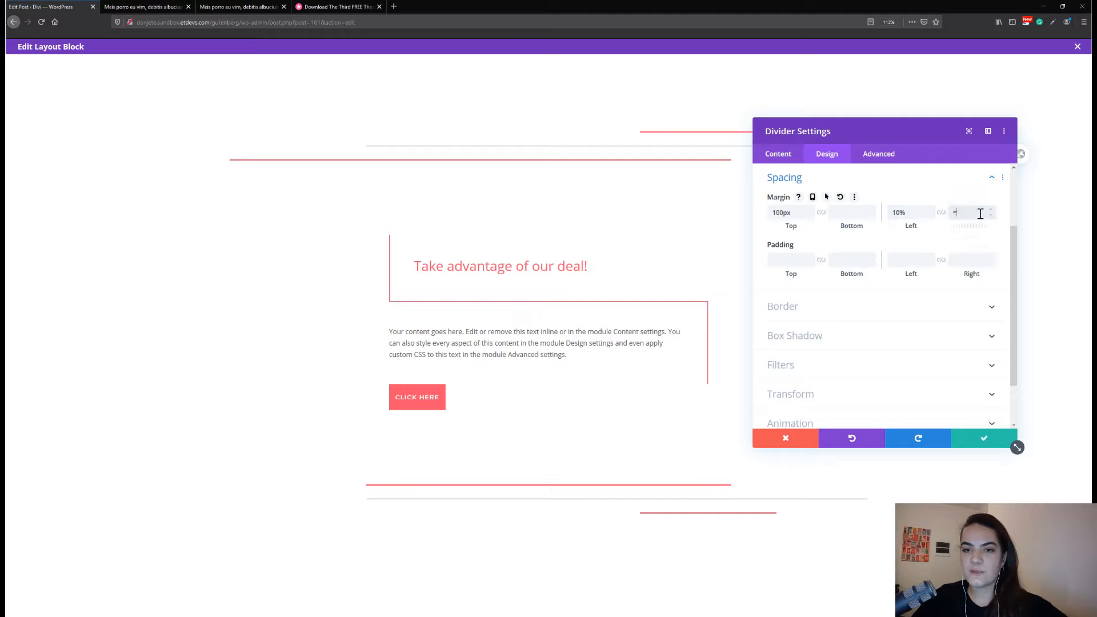
text(20%)
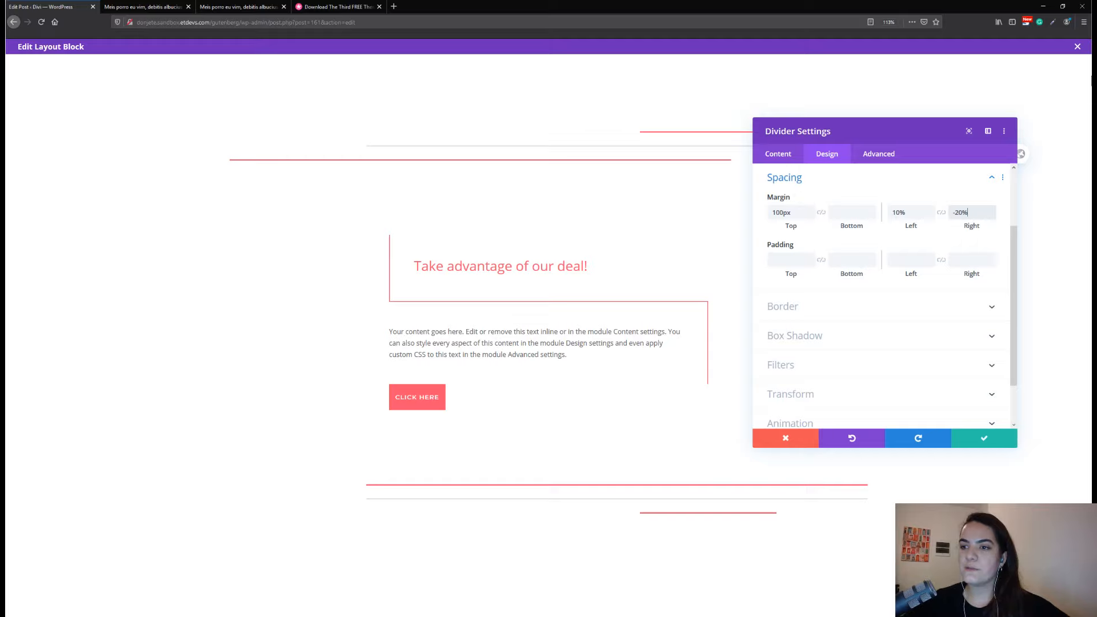
click(983, 438)
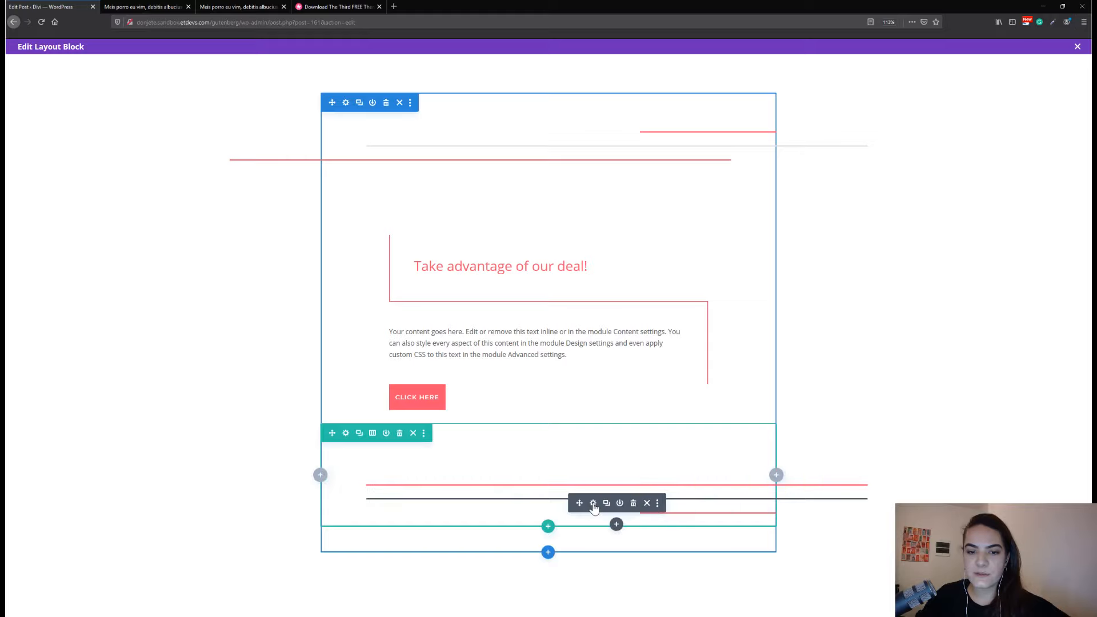
Set the bottom row's grey divider to a -20% left margin and a 10% right margin, and save its settings
click(593, 504)
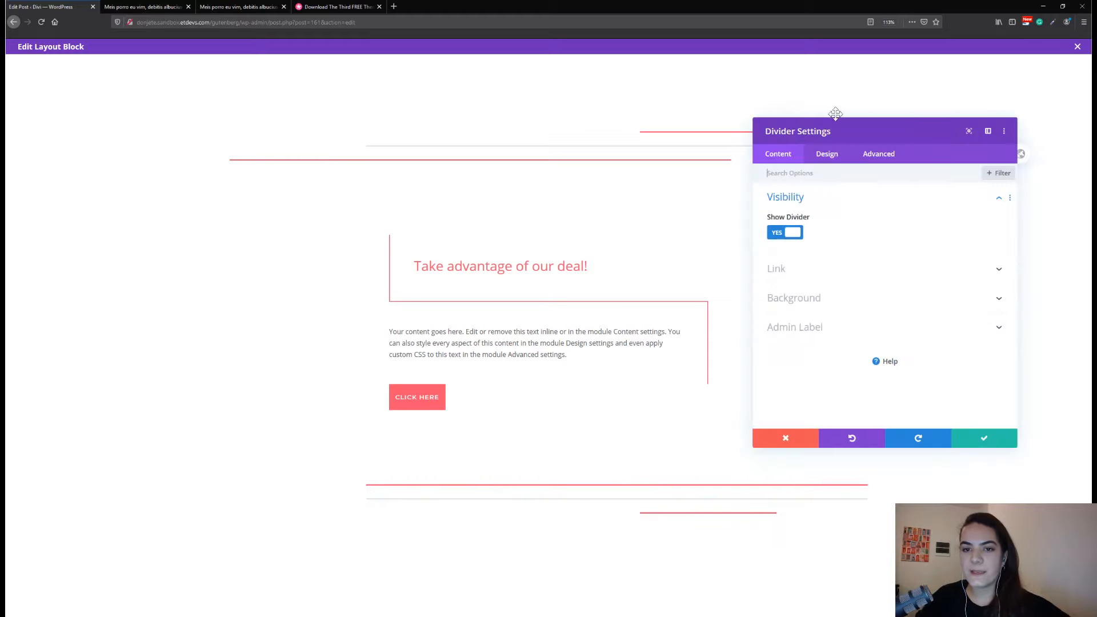
click(827, 154)
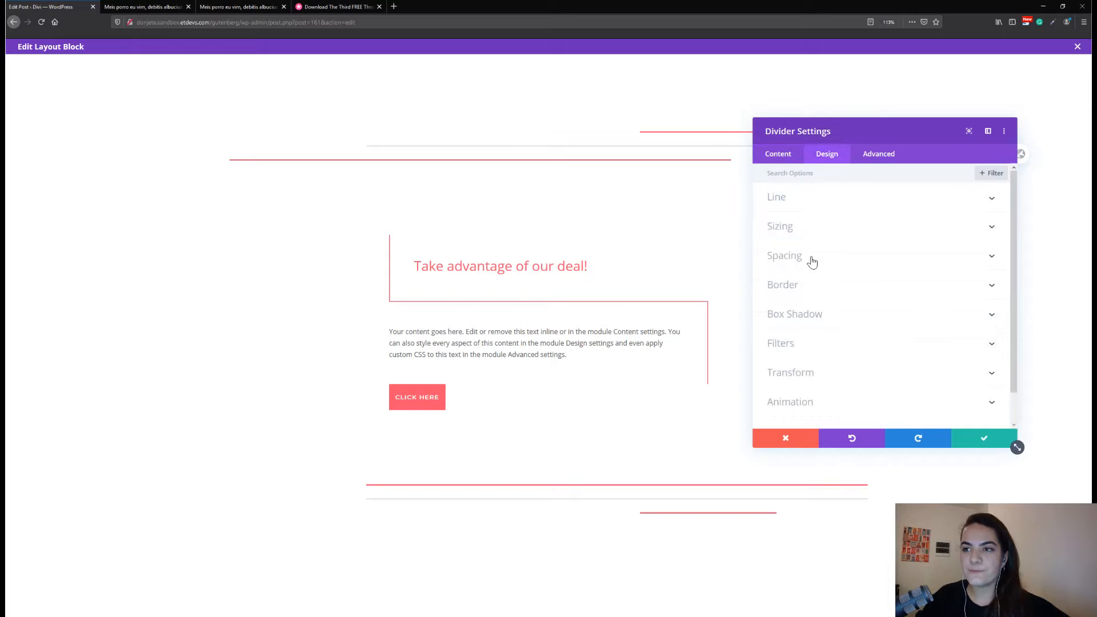
click(812, 262)
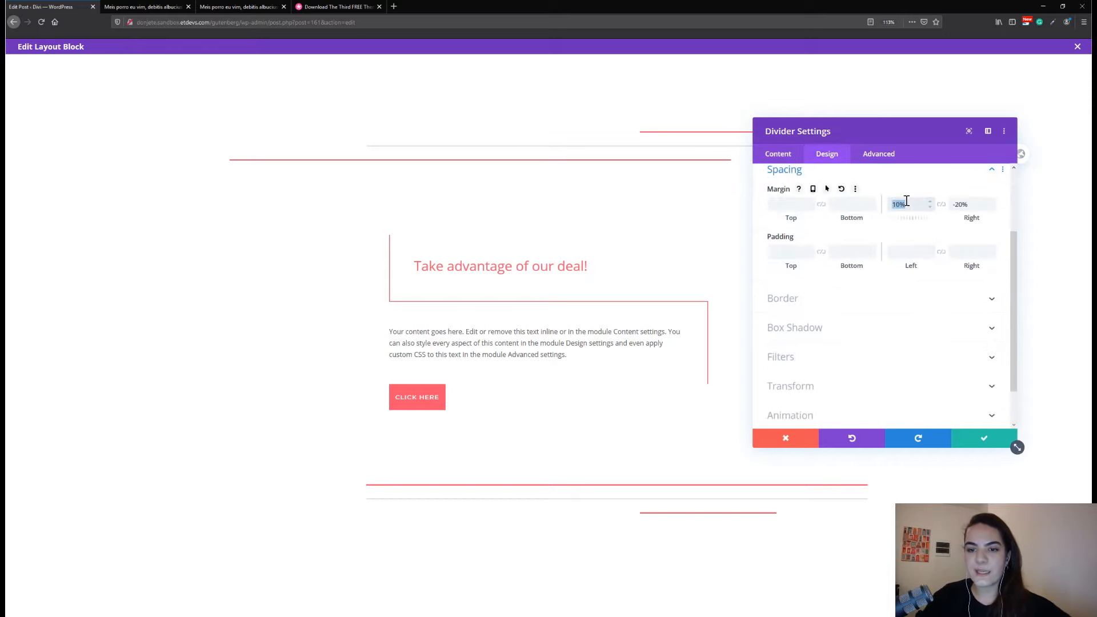
double_click(907, 202)
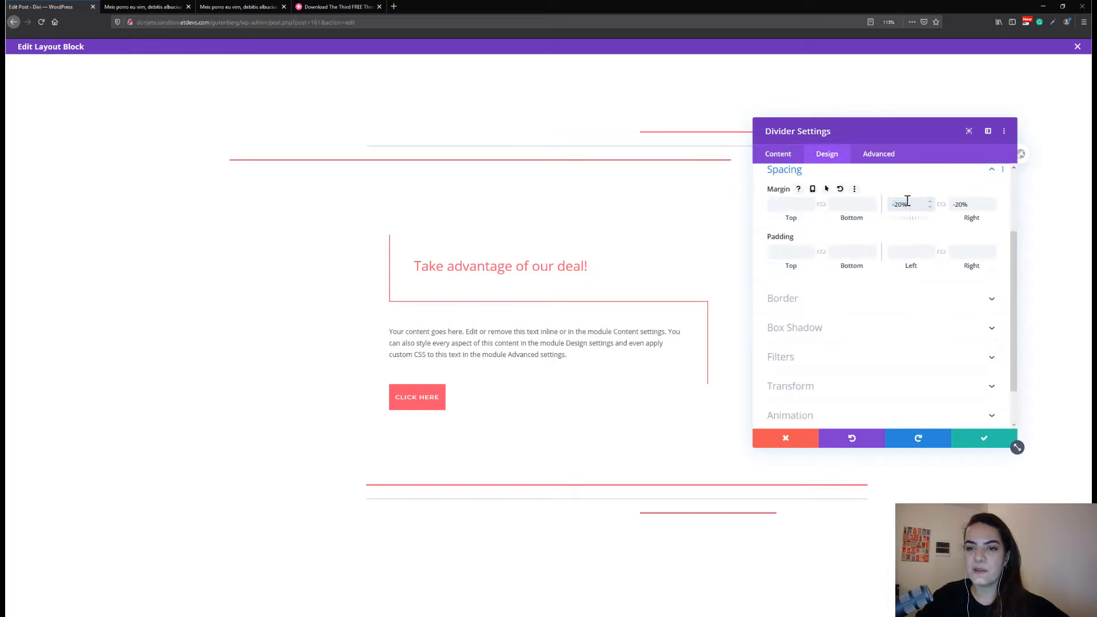
text(-20%)
click(966, 205)
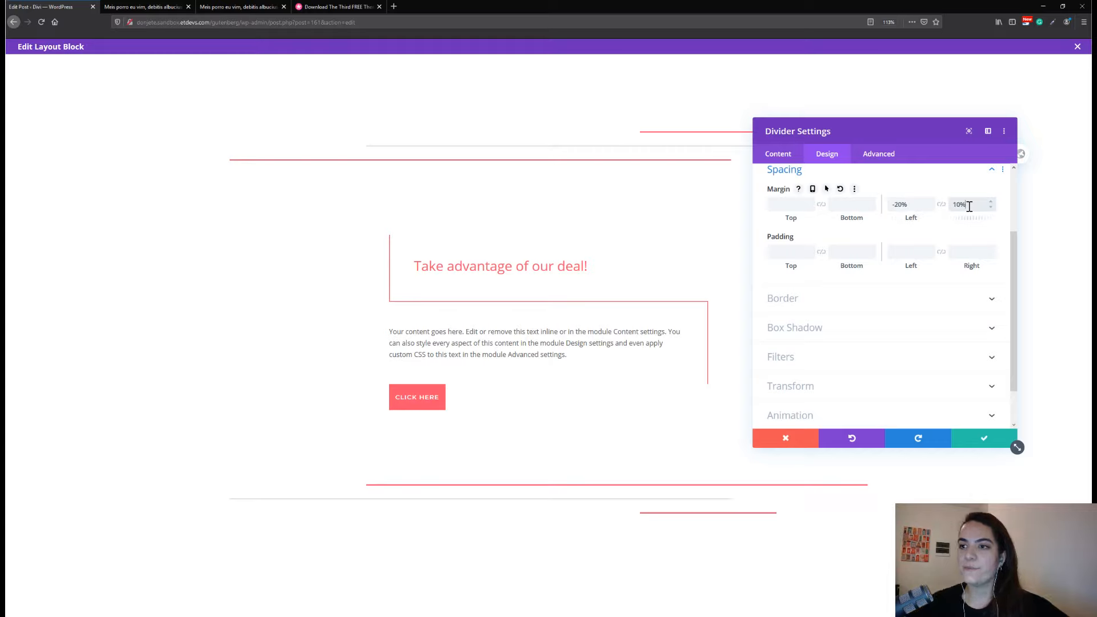
click(966, 442)
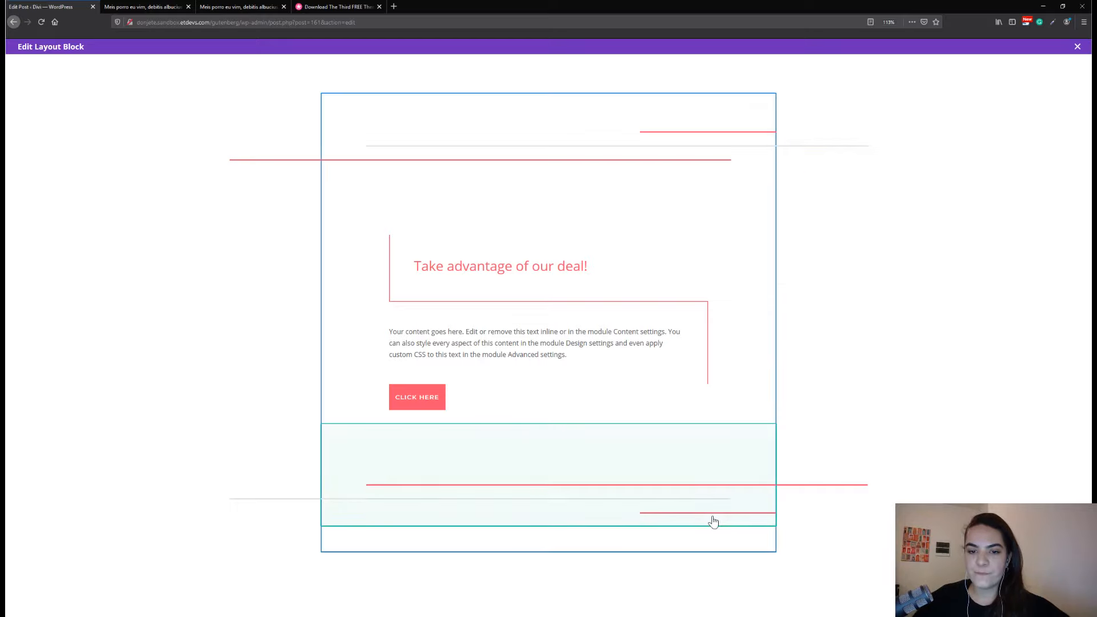
click(713, 521)
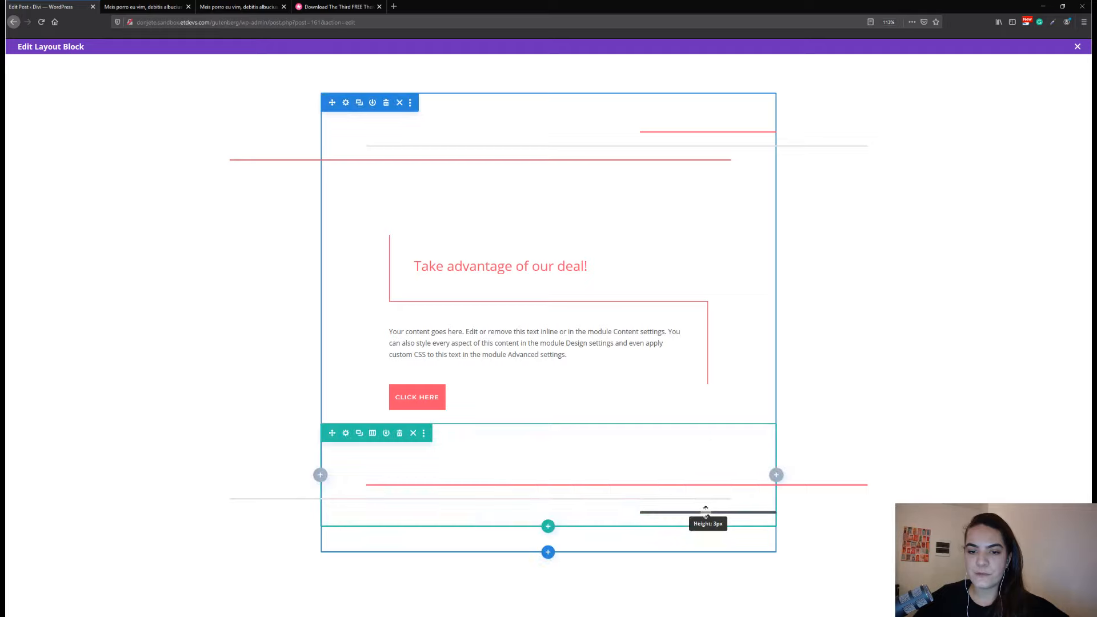
click(706, 513)
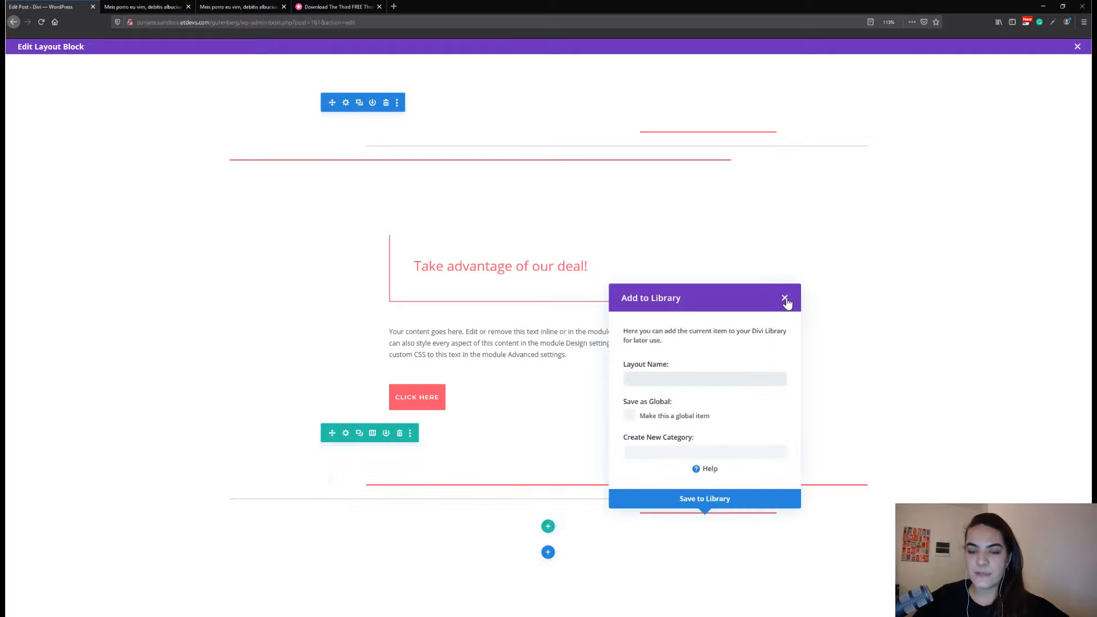
click(787, 303)
Align the short red divider in the bottom row to the left in its sizing settings
click(691, 508)
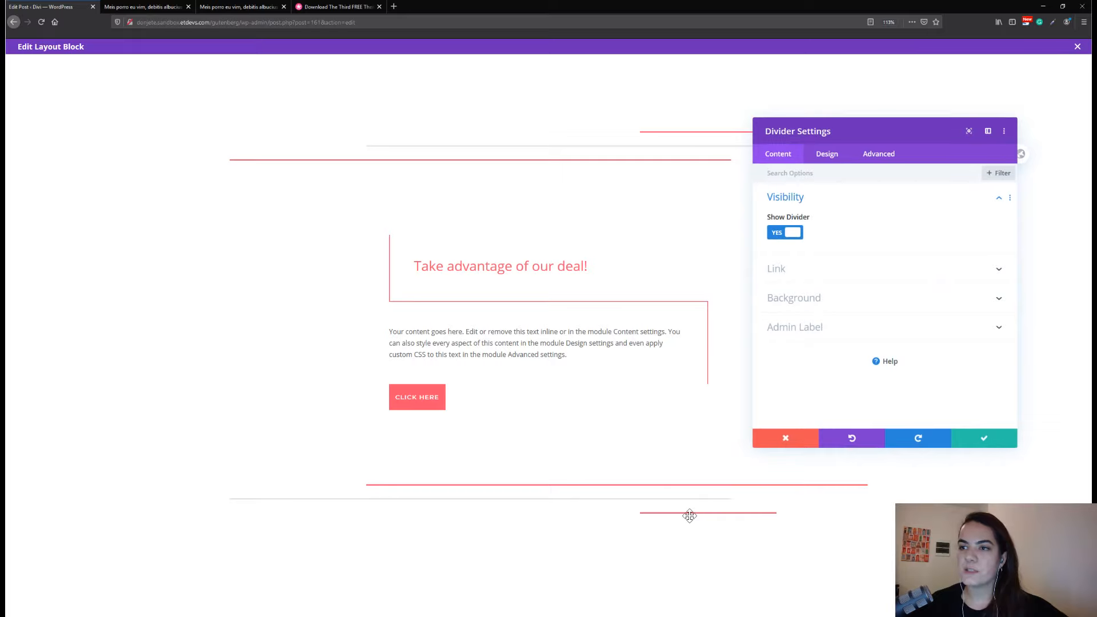
click(829, 155)
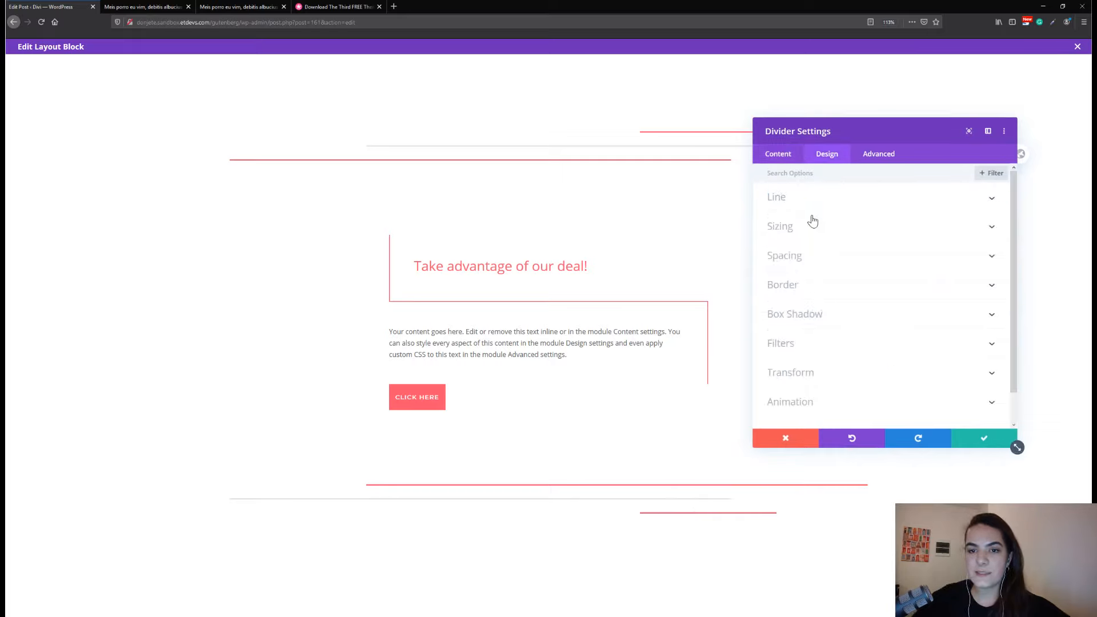
click(813, 222)
click(794, 338)
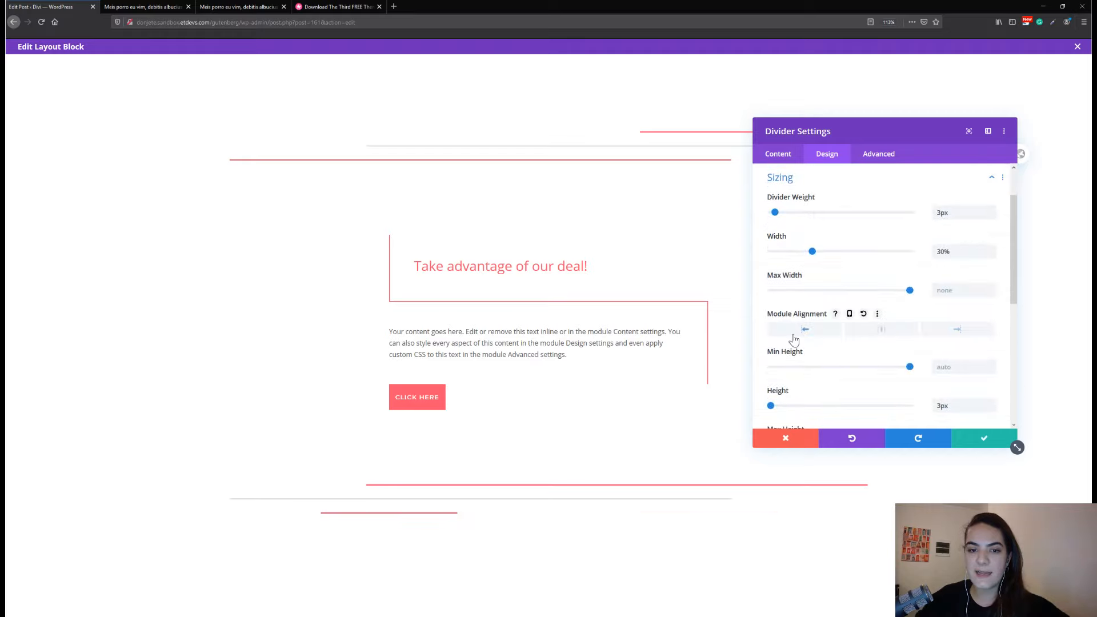
Clear the short red divider's animation delay, then save its settings and the layout back to the post
scroll(794, 340, down, 2)
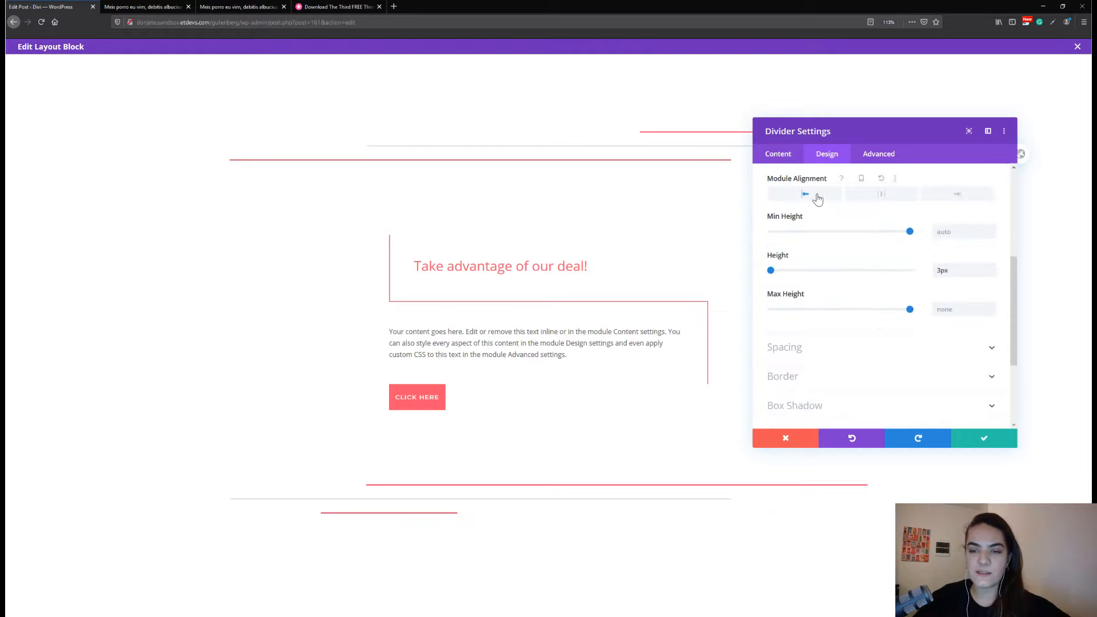
scroll(836, 340, down, 1)
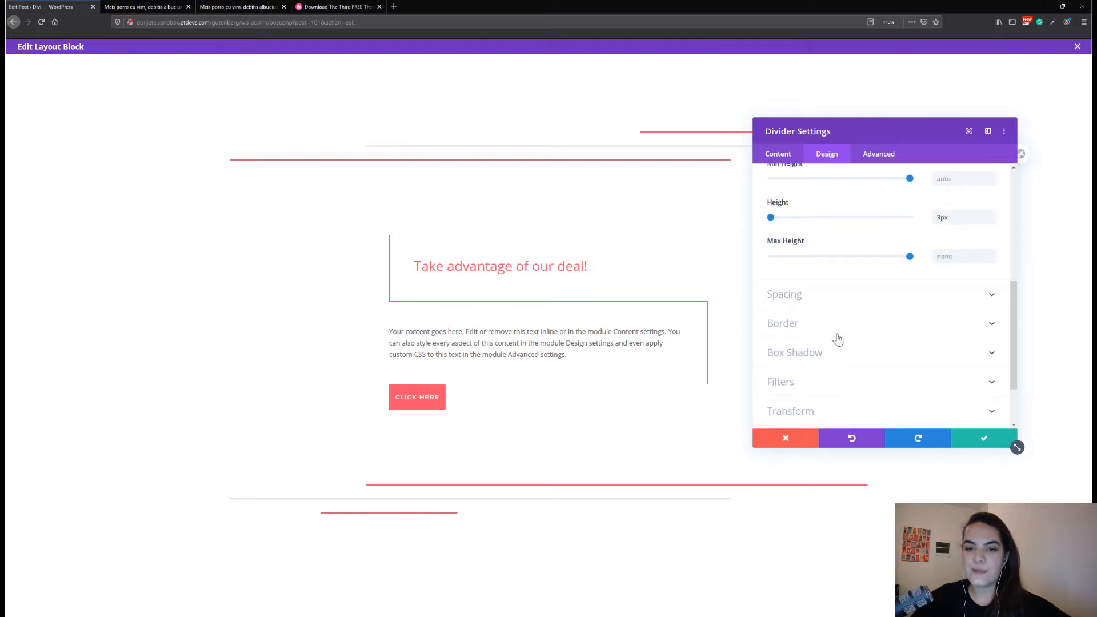
scroll(838, 338, down, 2)
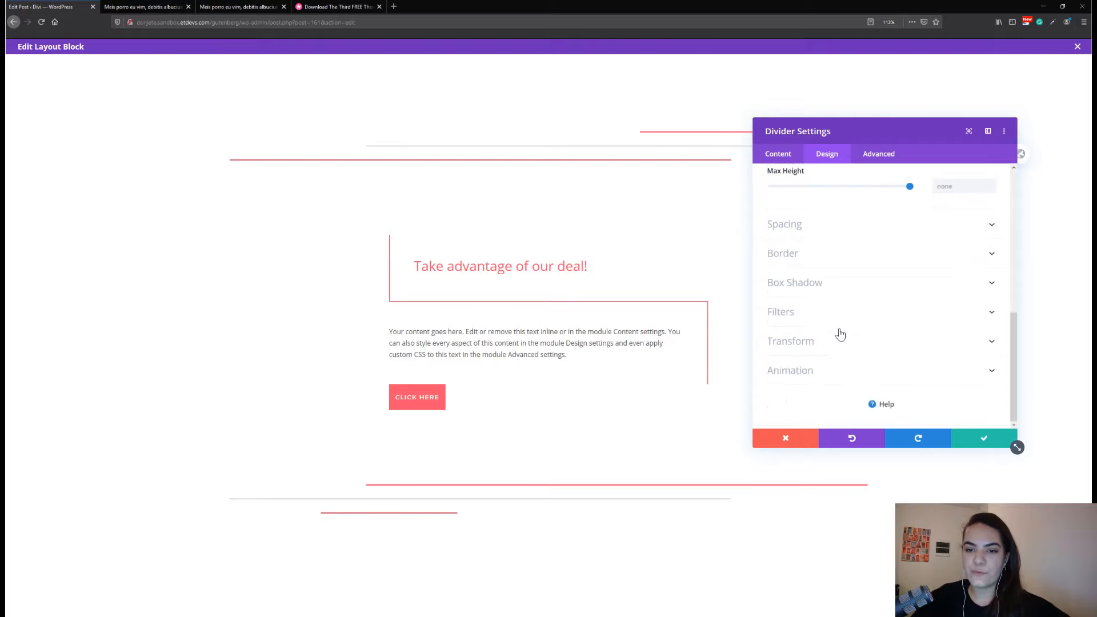
click(816, 371)
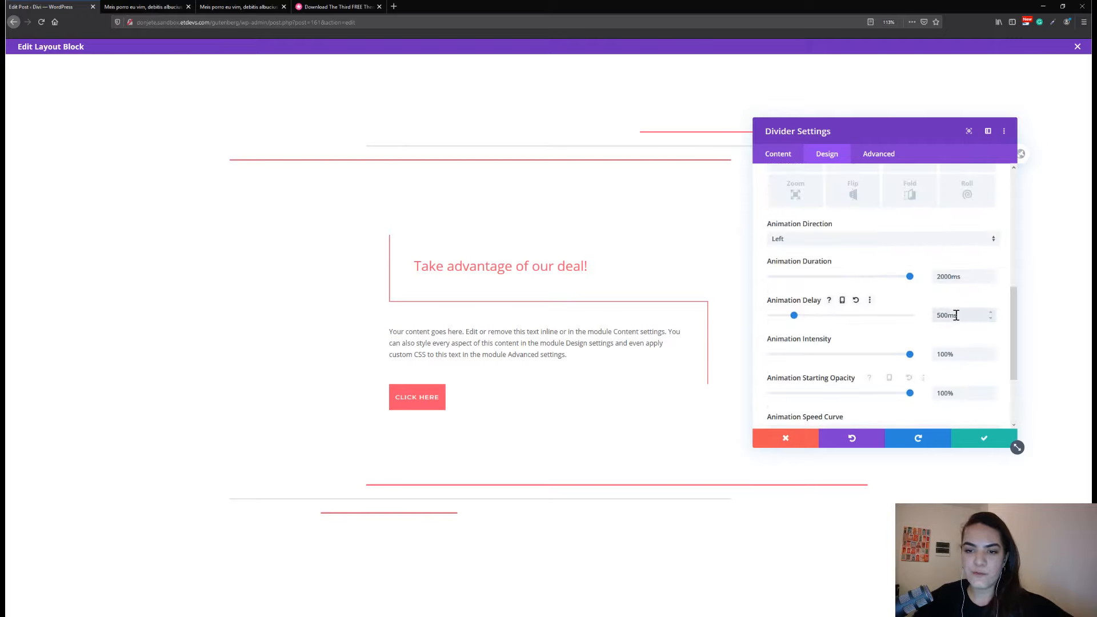
key(ctrl+a)
key(BackSpace)
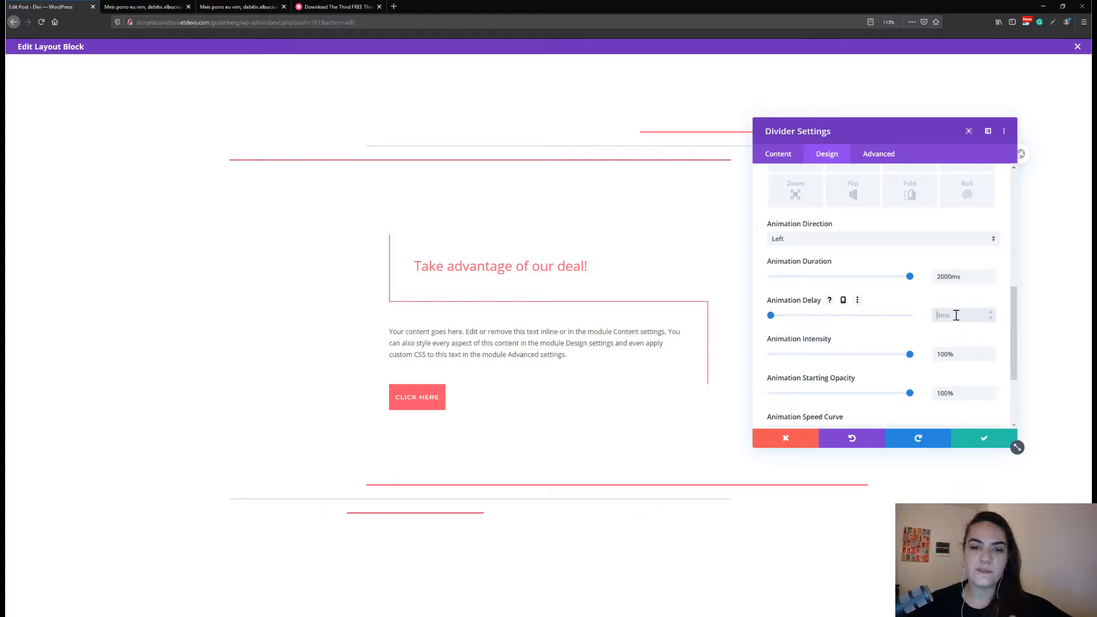
click(966, 443)
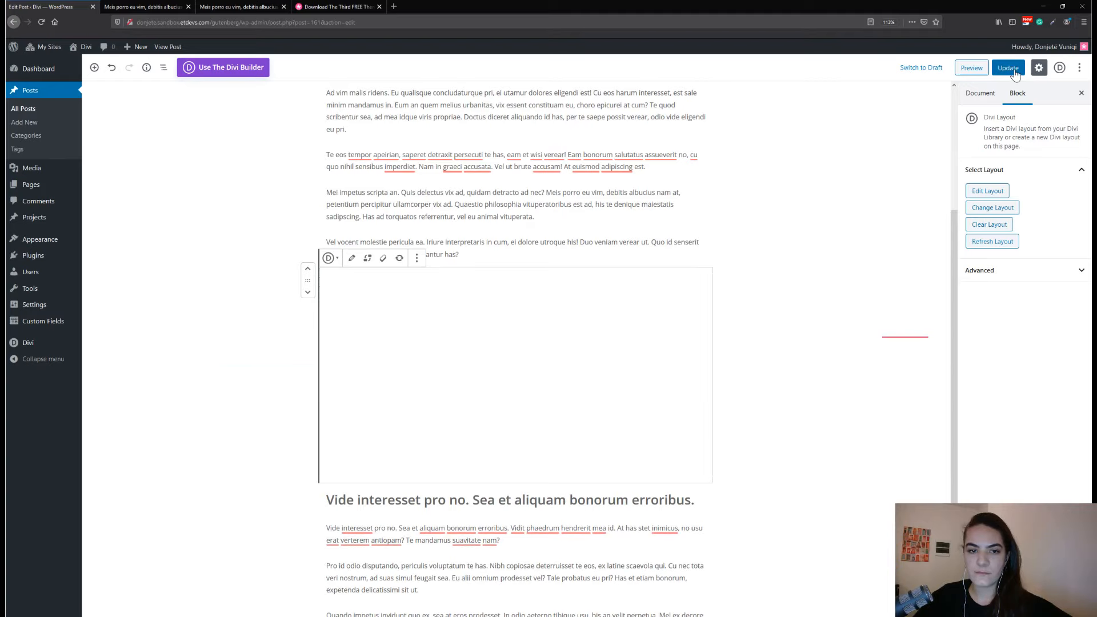
Update the post and preview it, checking how the call to action animates between the text sections
scroll(777, 301, down, 3)
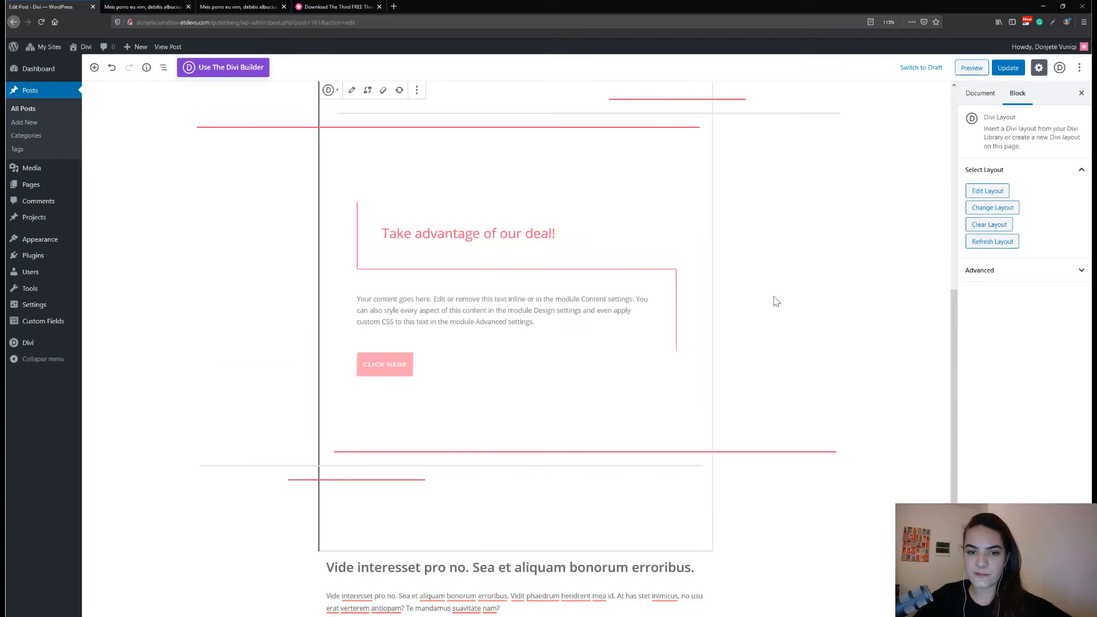
click(1008, 67)
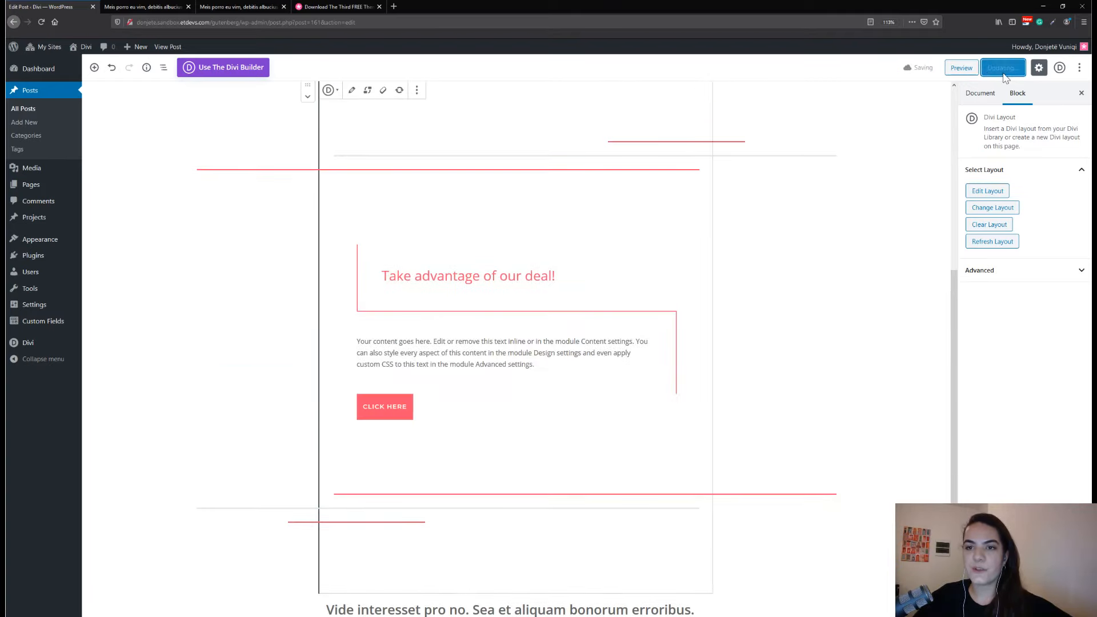
click(961, 69)
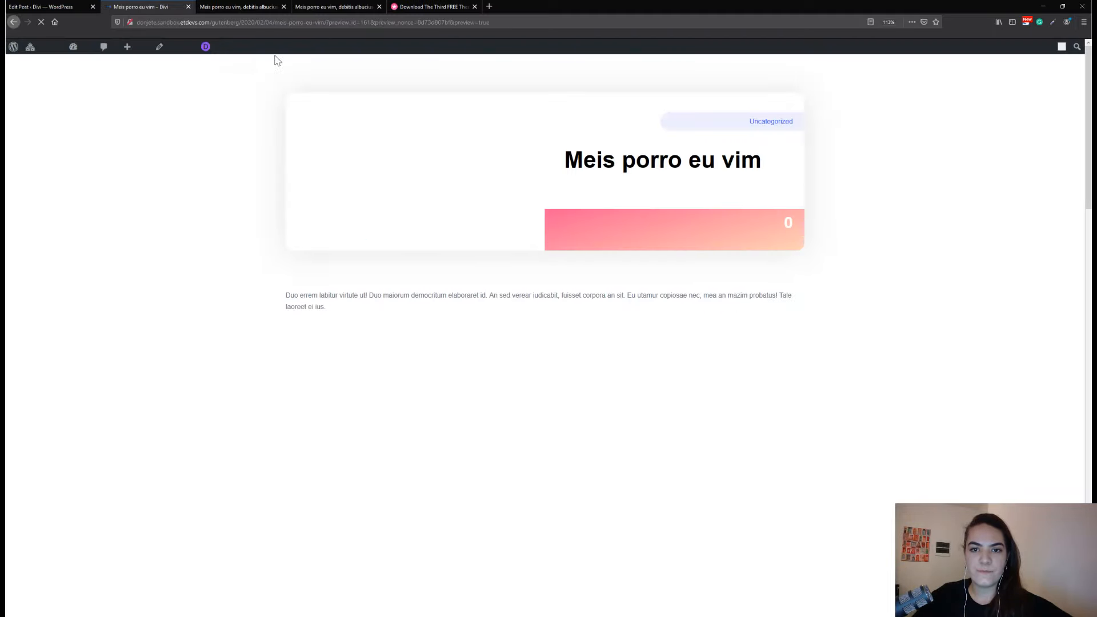
scroll(287, 186, down, 6)
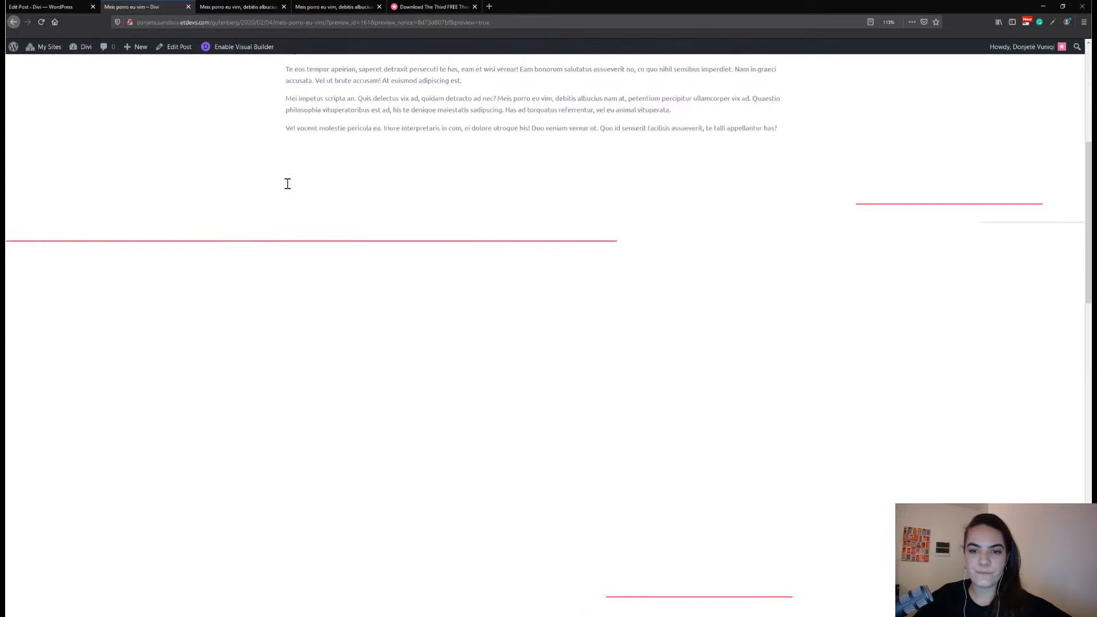
scroll(287, 186, down, 4)
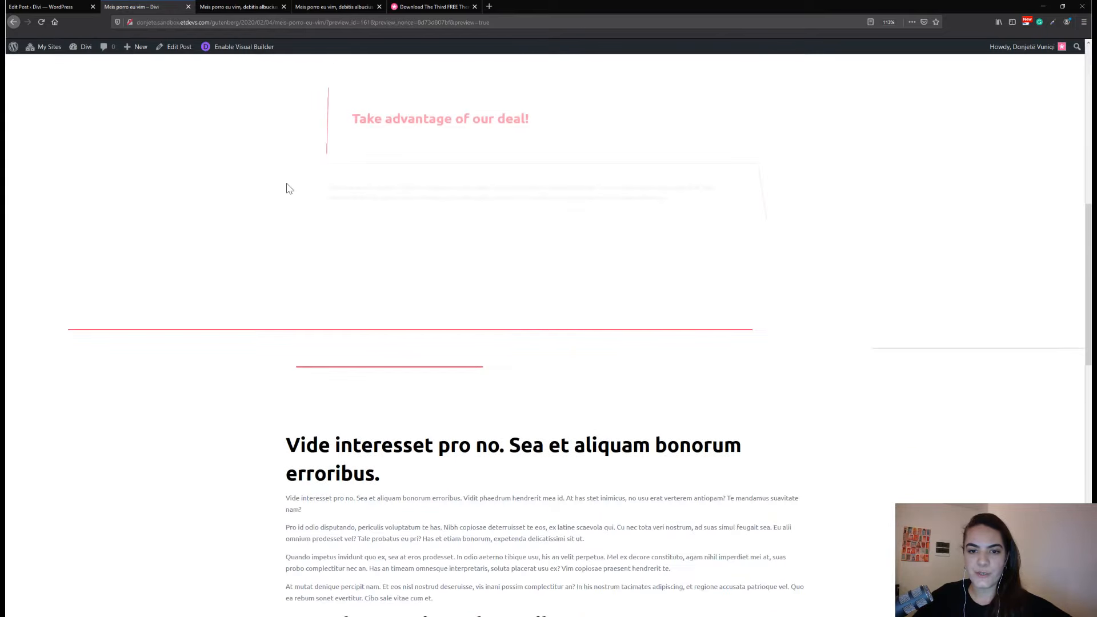
Review the finished call to action in the post preview, examining its divider lines, heading, text and button between the surrounding text sections
scroll(289, 188, up, 3)
scroll(288, 189, down, 1)
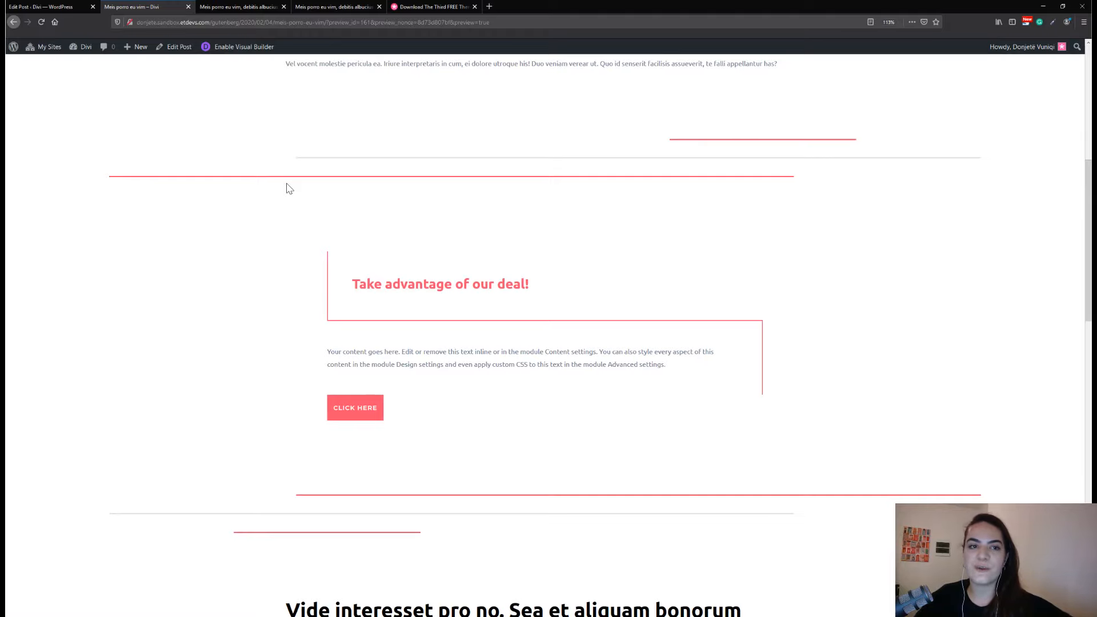
scroll(288, 189, up, 2)
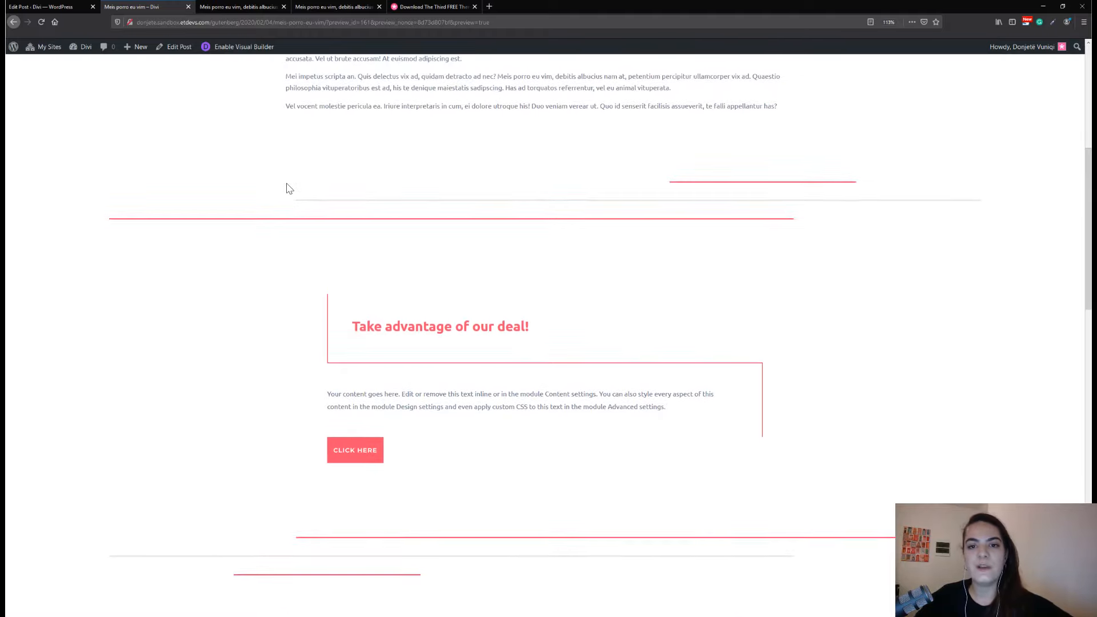
scroll(288, 188, down, 1)
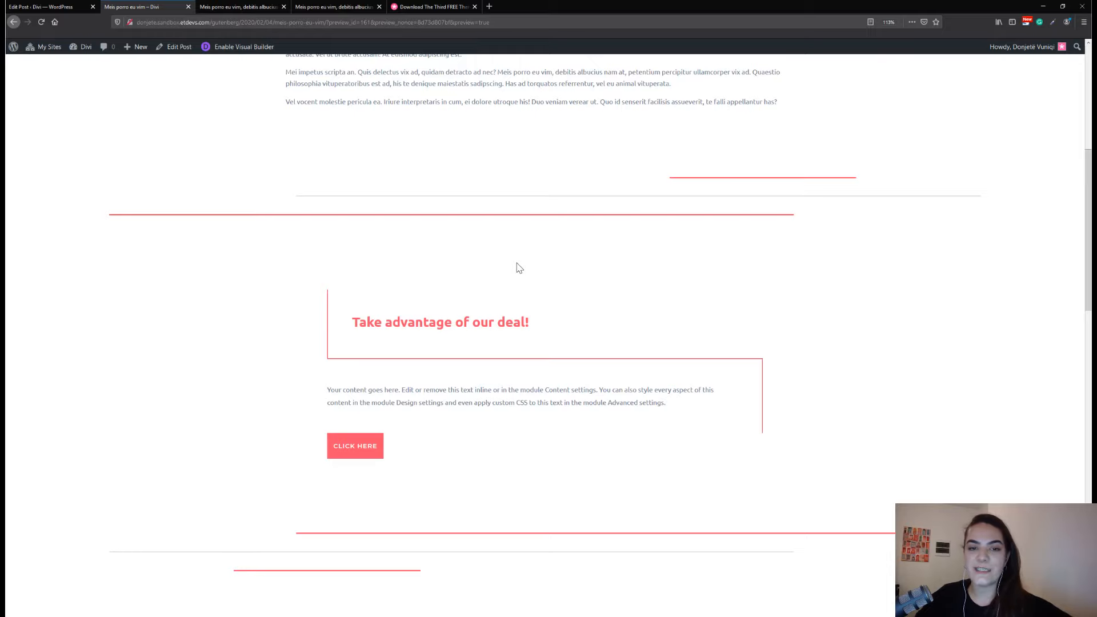
scroll(518, 268, down, 2)
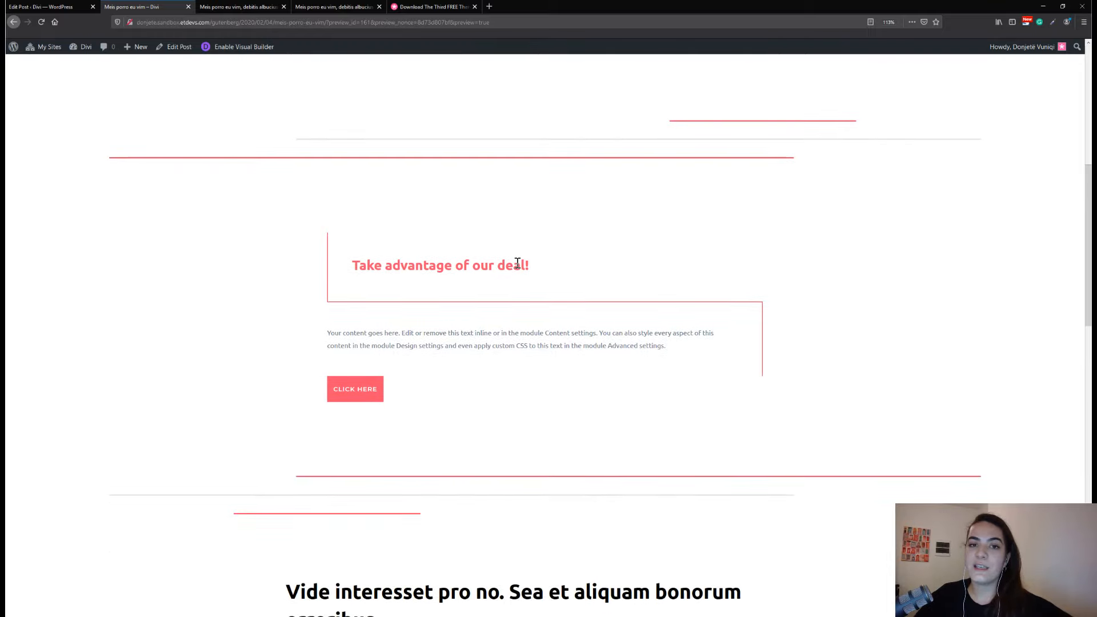
scroll(503, 280, down, 2)
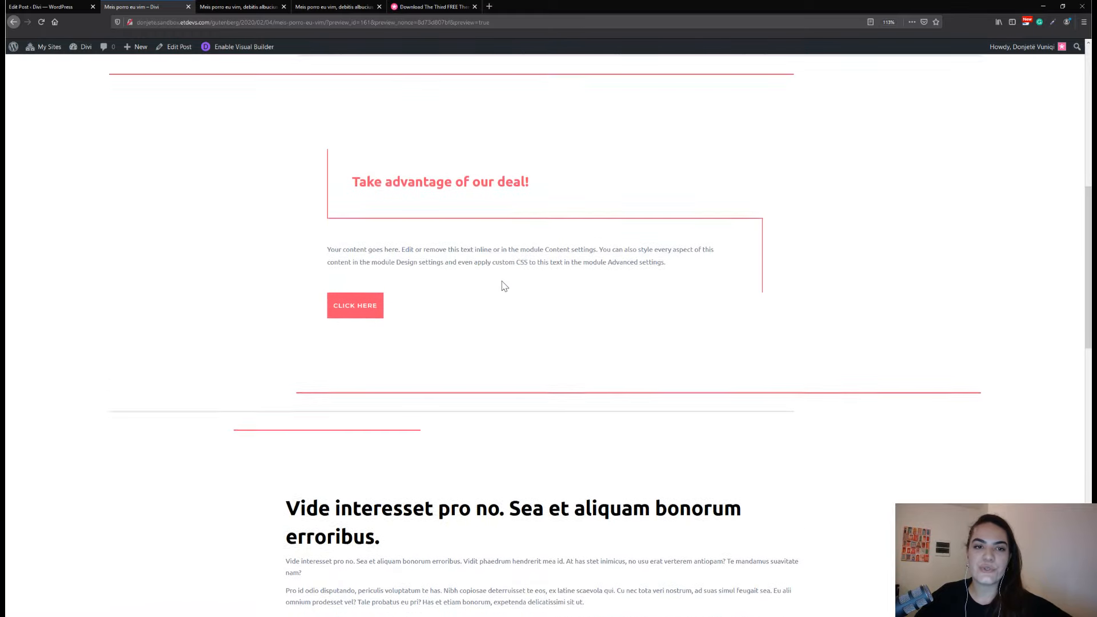
scroll(503, 280, up, 3)
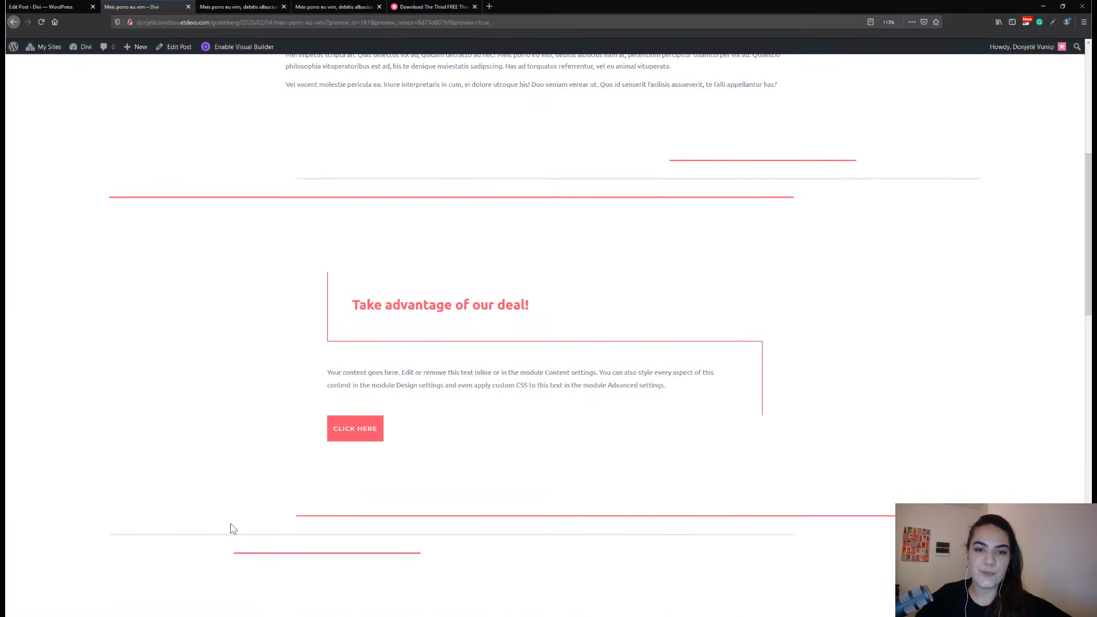
scroll(203, 448, up, 4)
scroll(204, 448, up, 6)
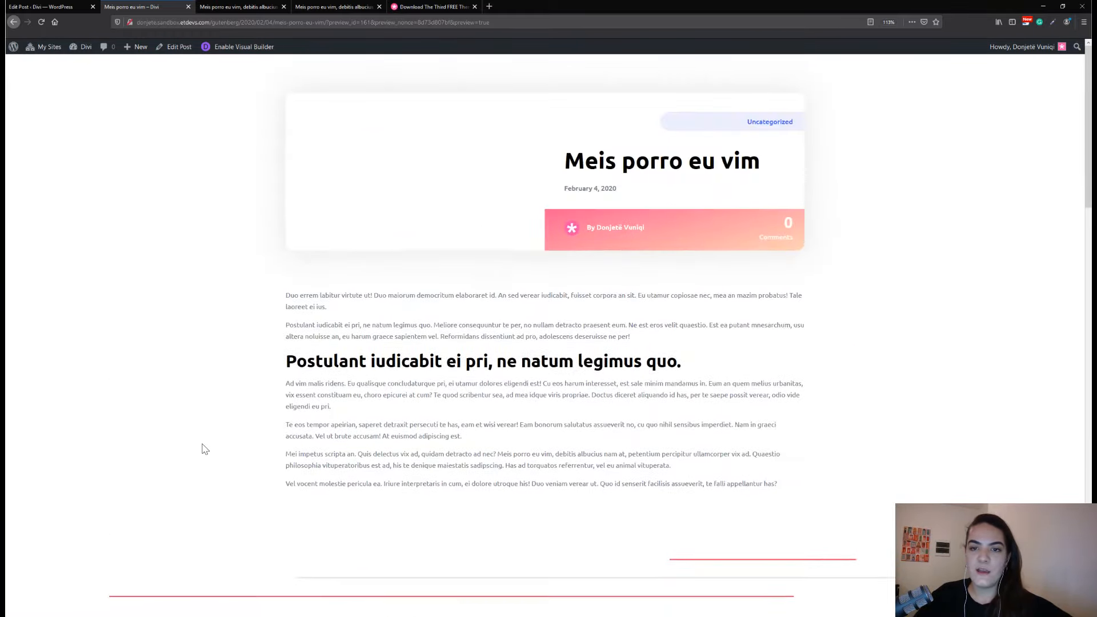
scroll(203, 448, down, 6)
scroll(320, 302, down, 12)
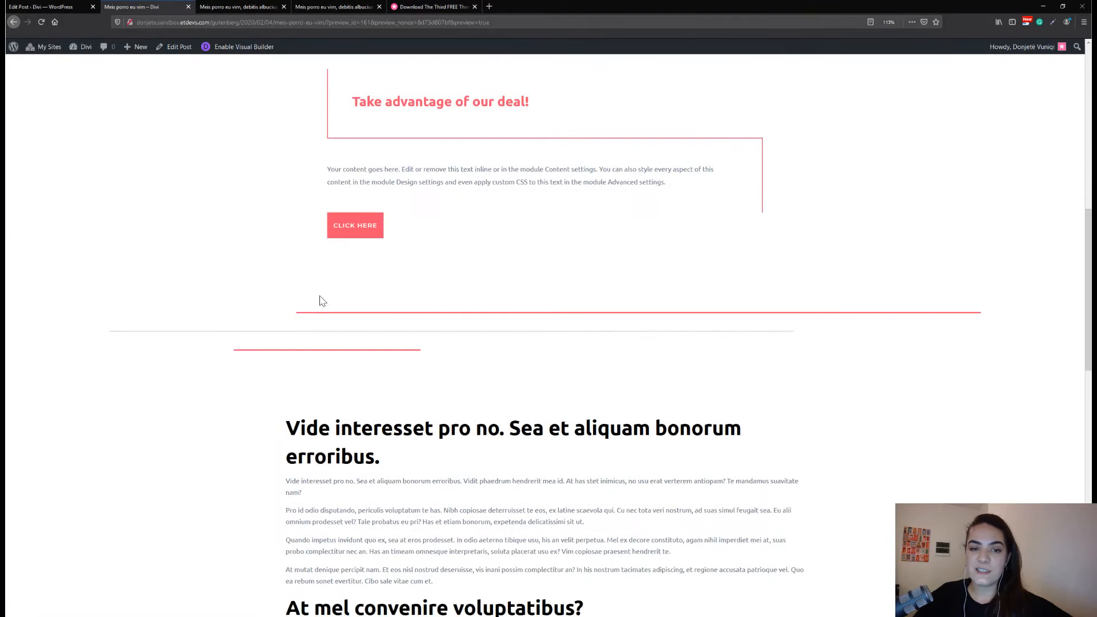